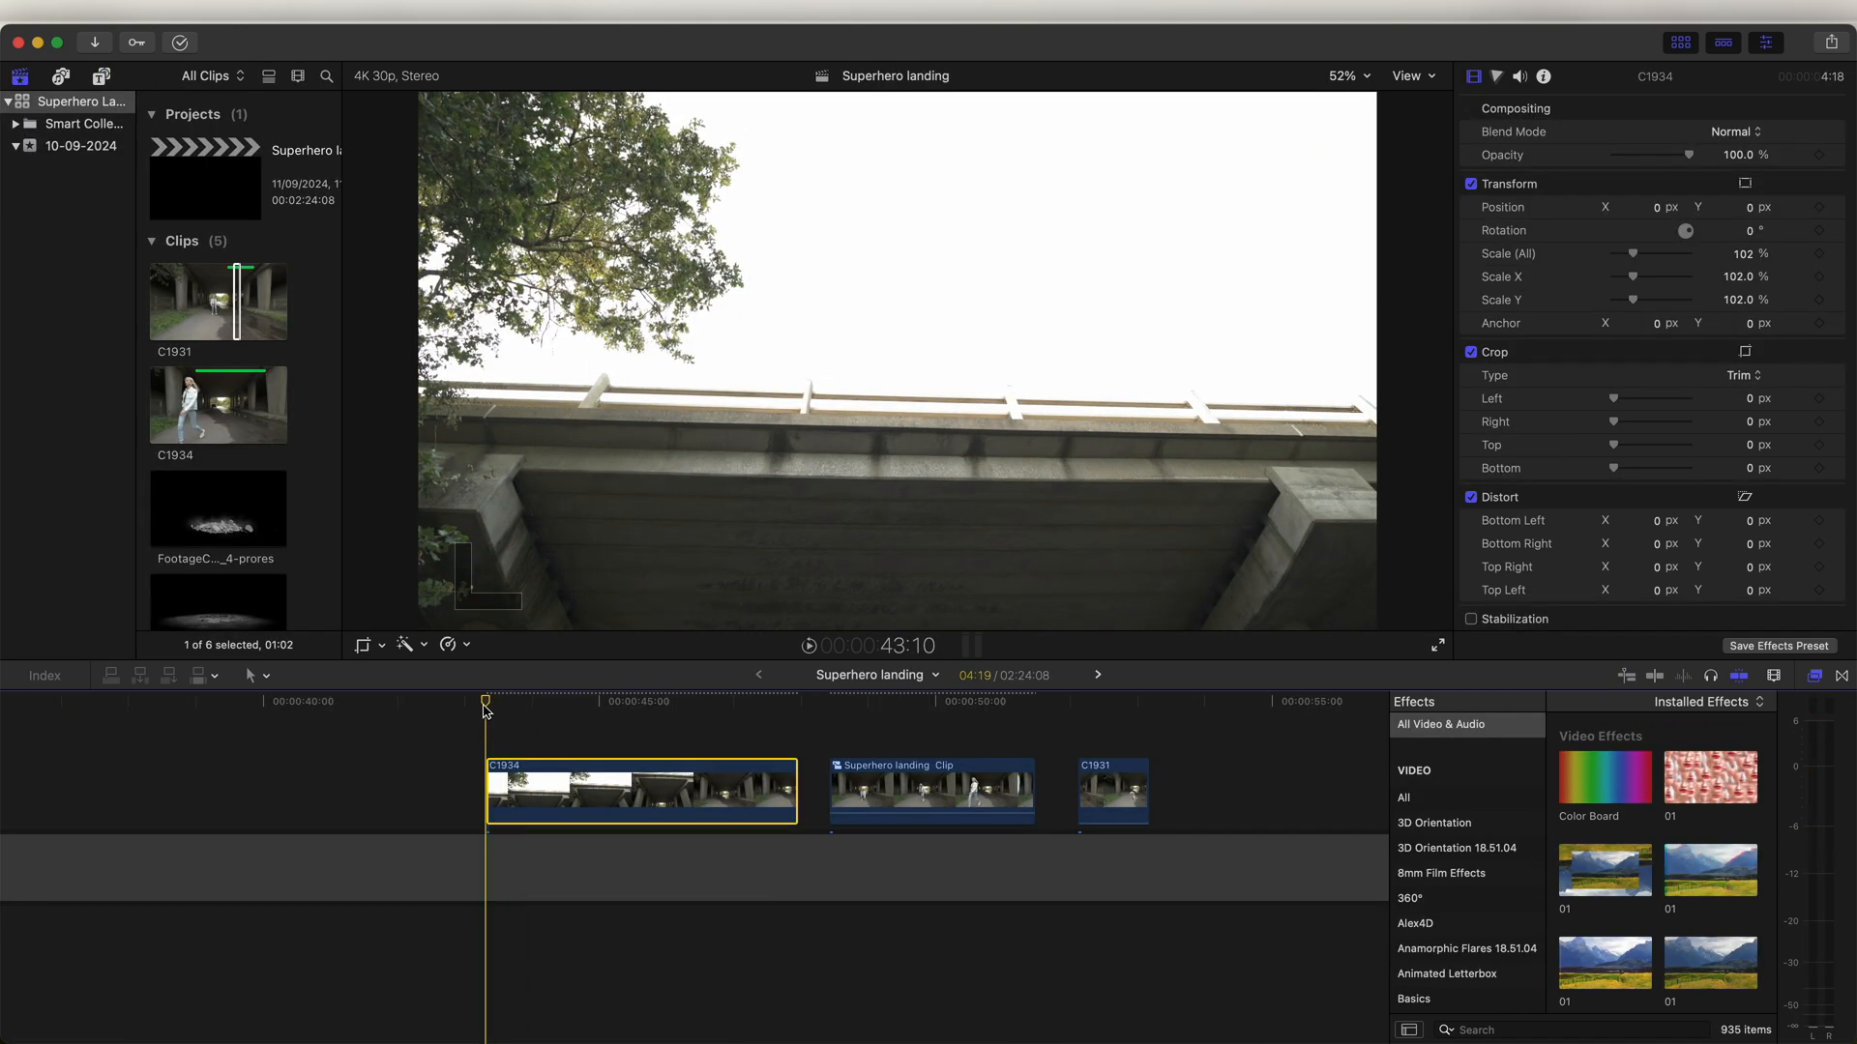
Step: Review the bridge tilt-down, walking and jump clips on the timeline
key("space")
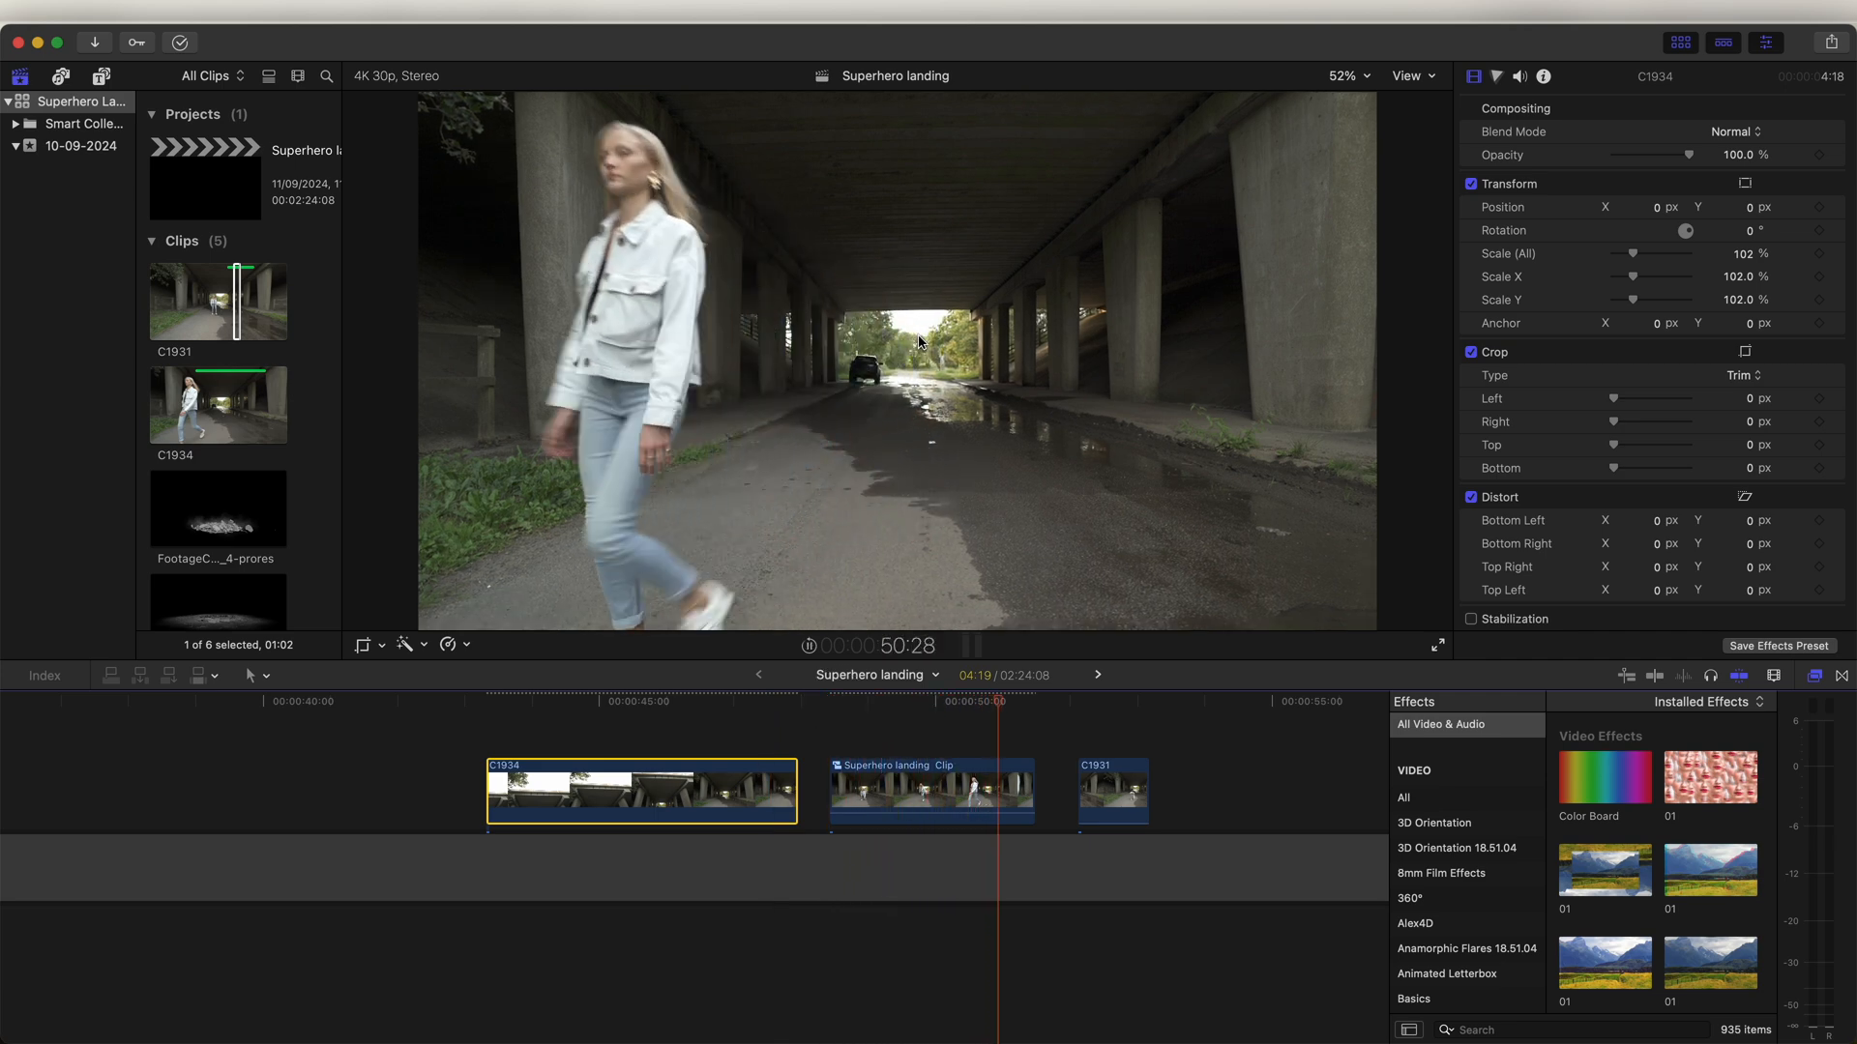
key("Up")
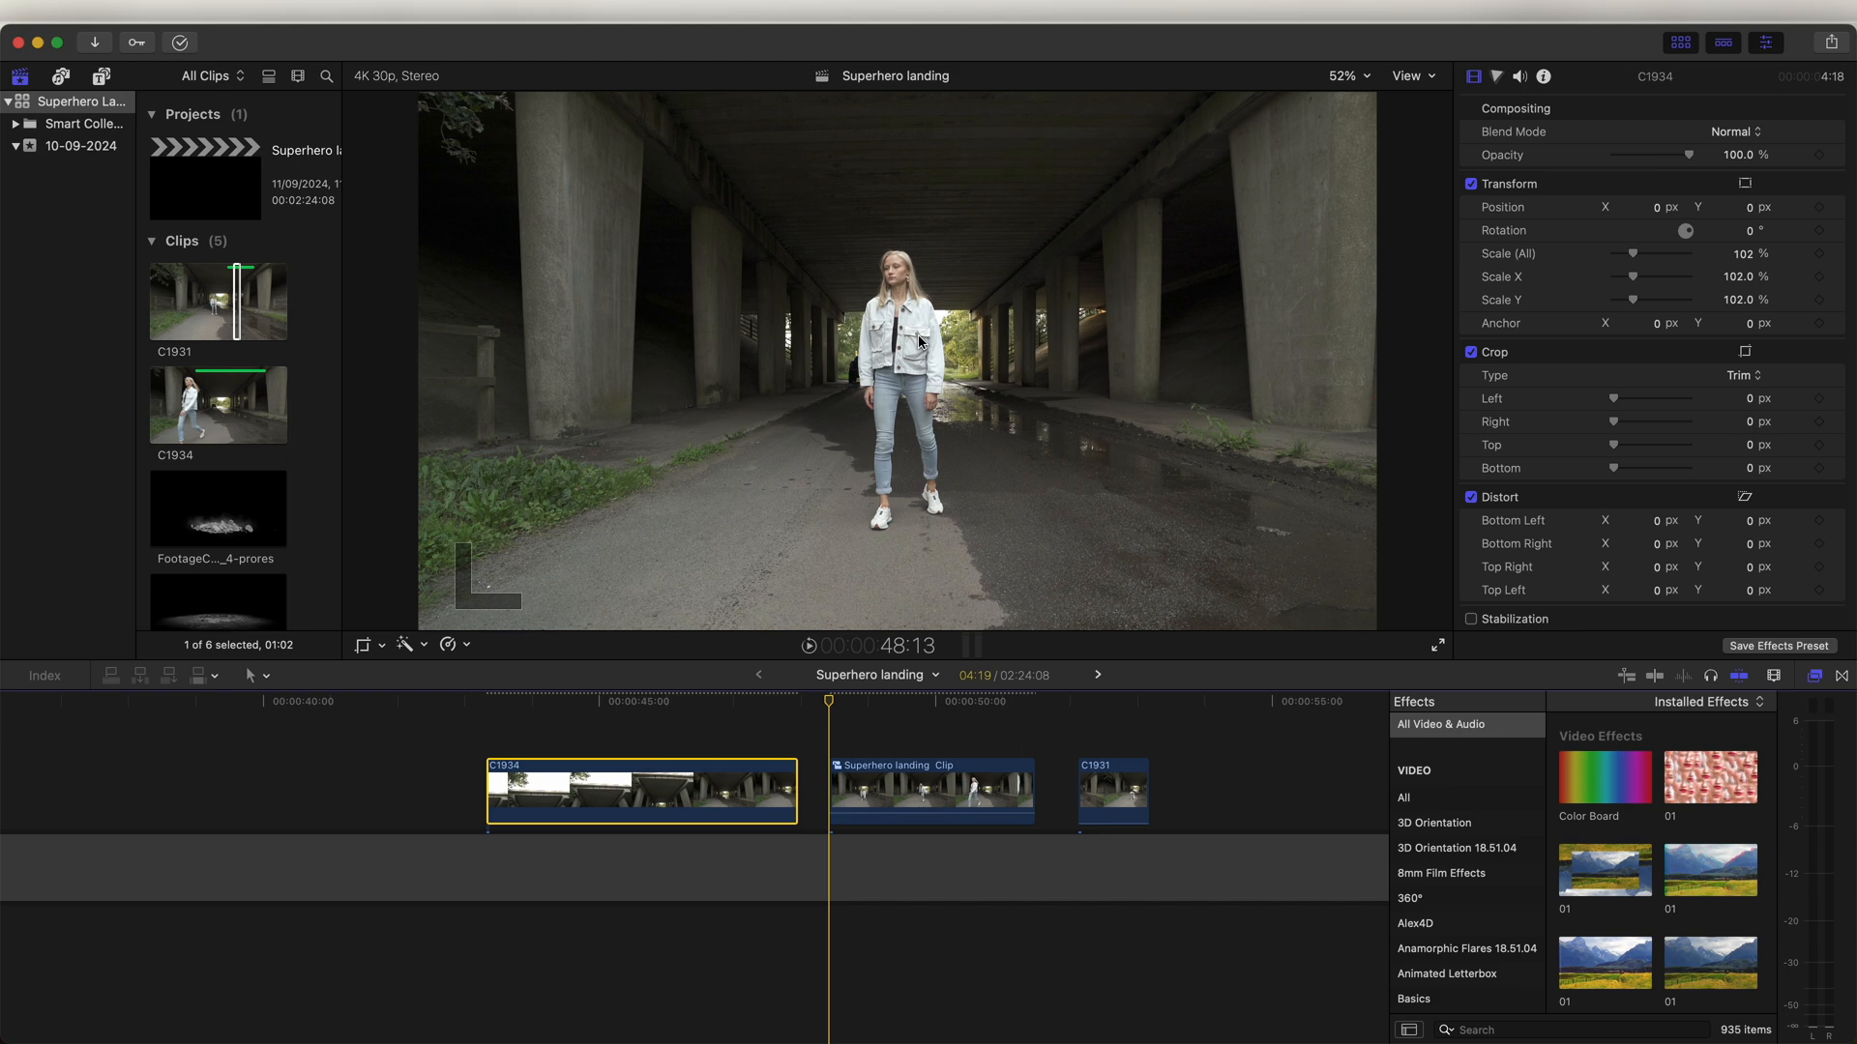
left_click(1008, 707)
left_click_drag(1009, 707, 1108, 711)
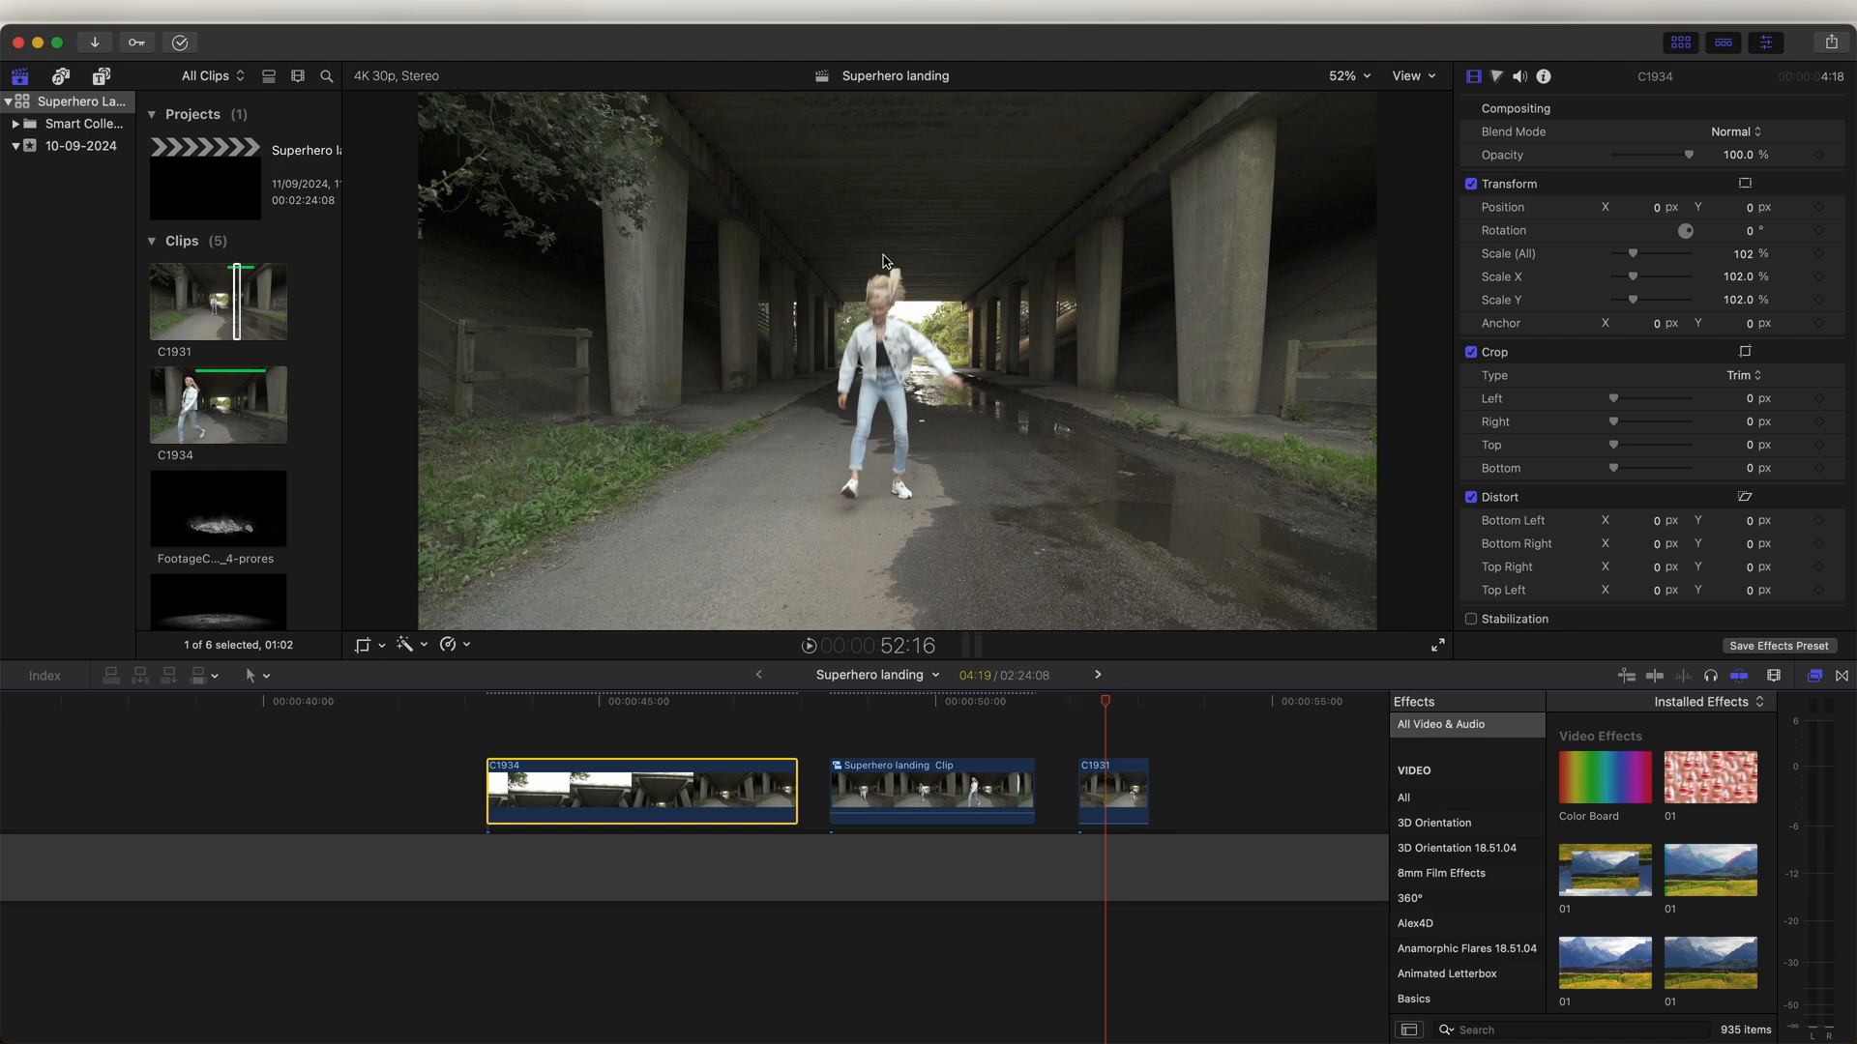
left_click_drag(1105, 703, 1108, 709)
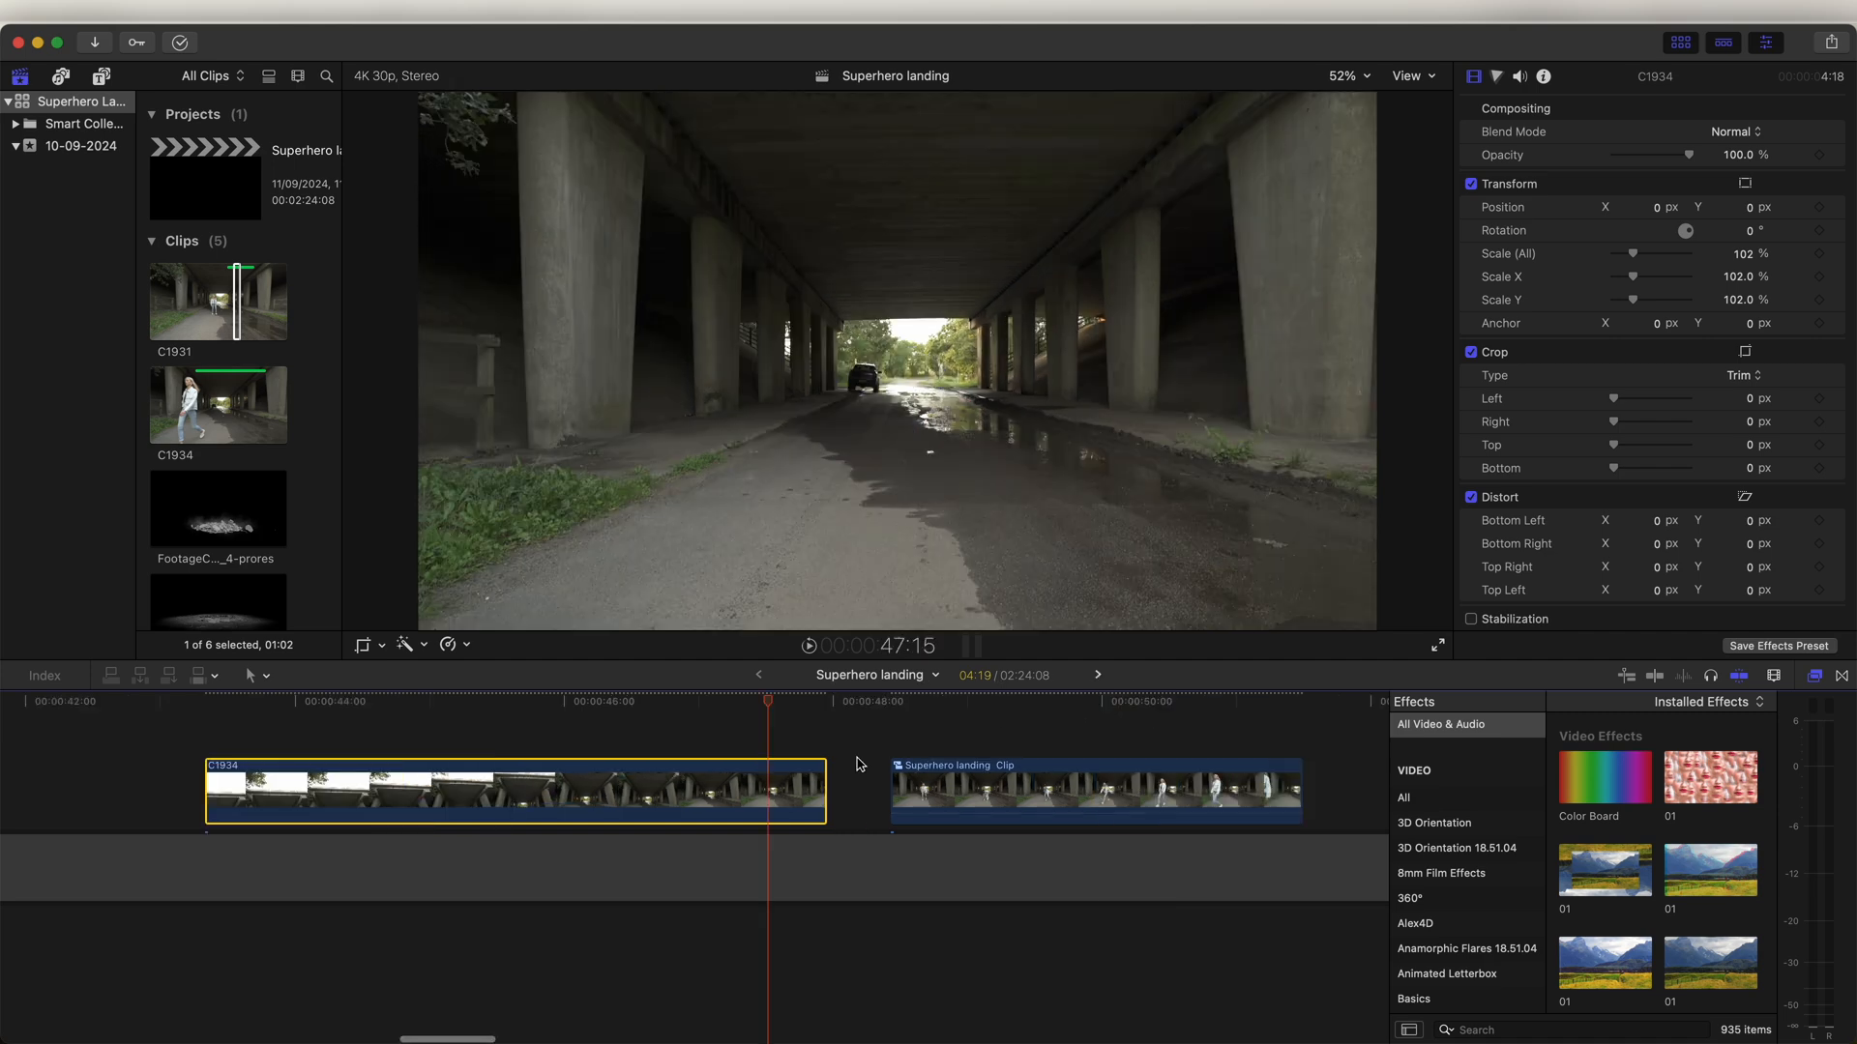
Step: Butt the Superhero landing Clip against the end of clip C1934 and check the transition between the two shots
left_click_drag(929, 802, 866, 802)
left_click_drag(844, 711, 1078, 727)
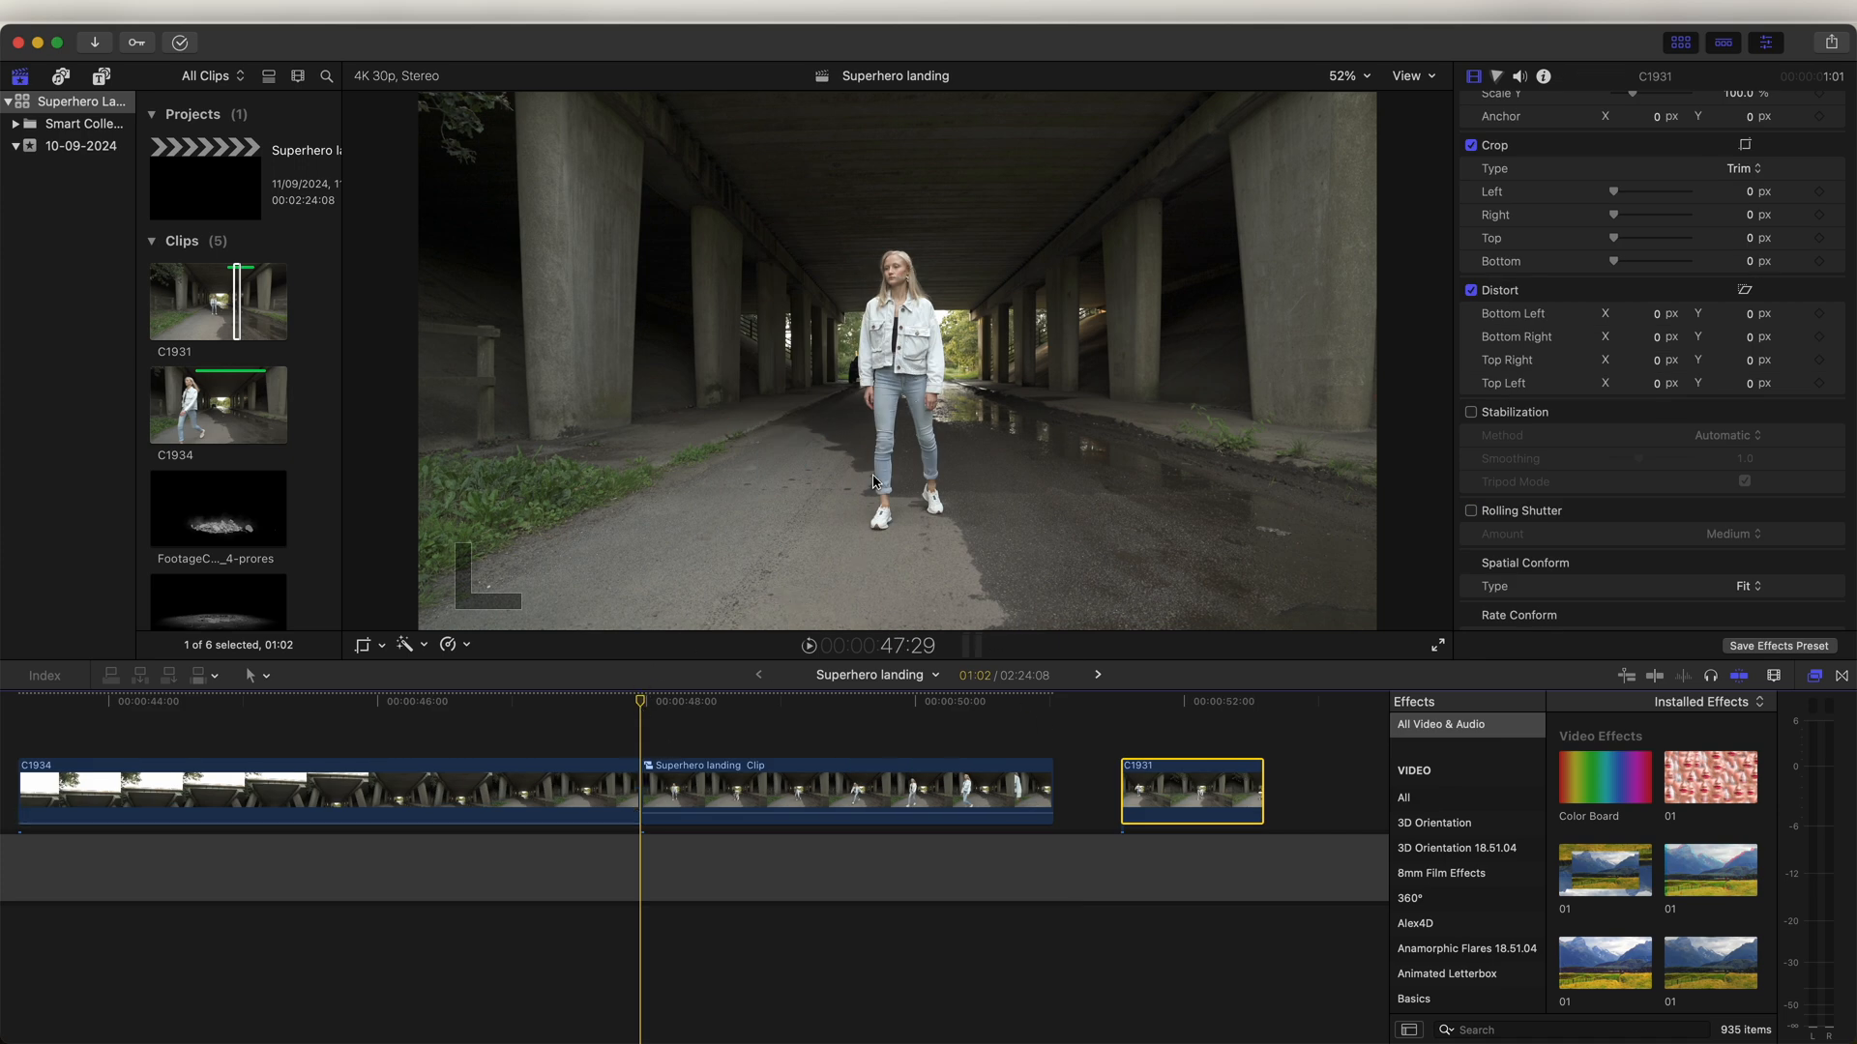
left_click(568, 705)
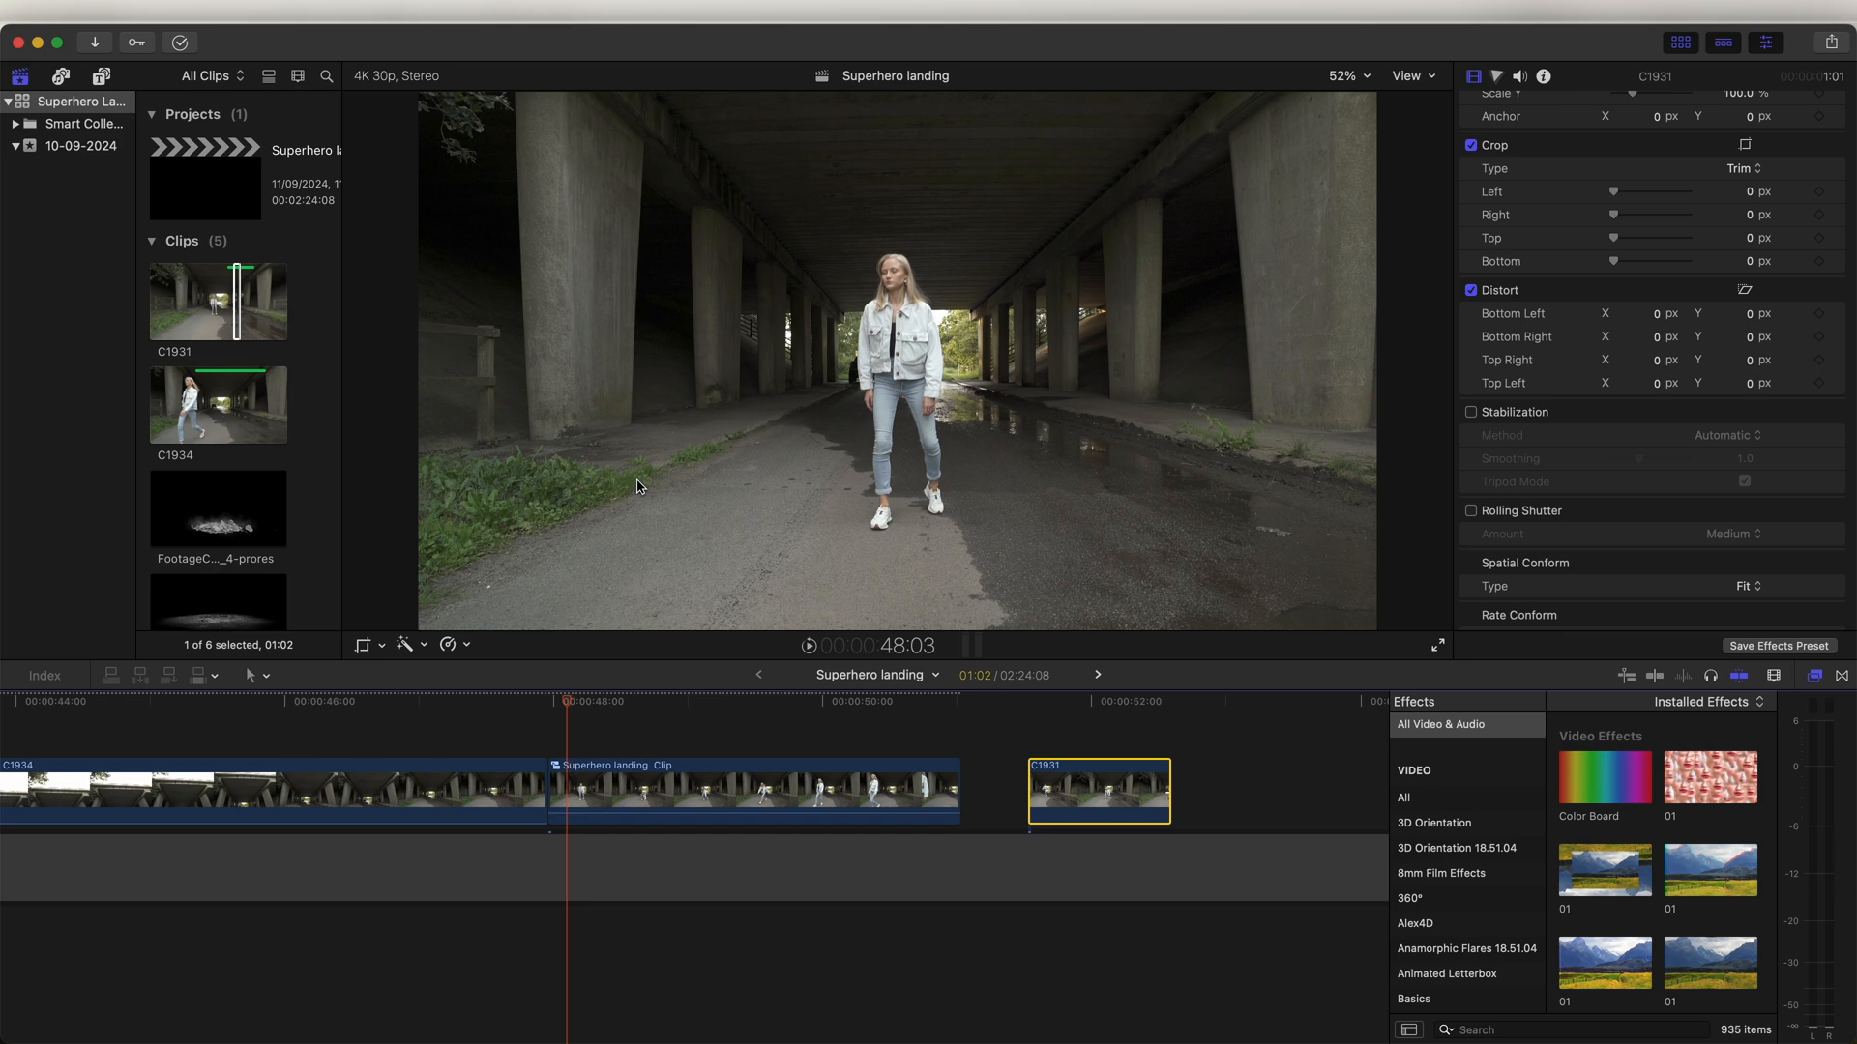
mouse_move(1054, 723)
left_mouse_down()
mouse_move(1096, 716)
mouse_move(1054, 721)
left_mouse_up()
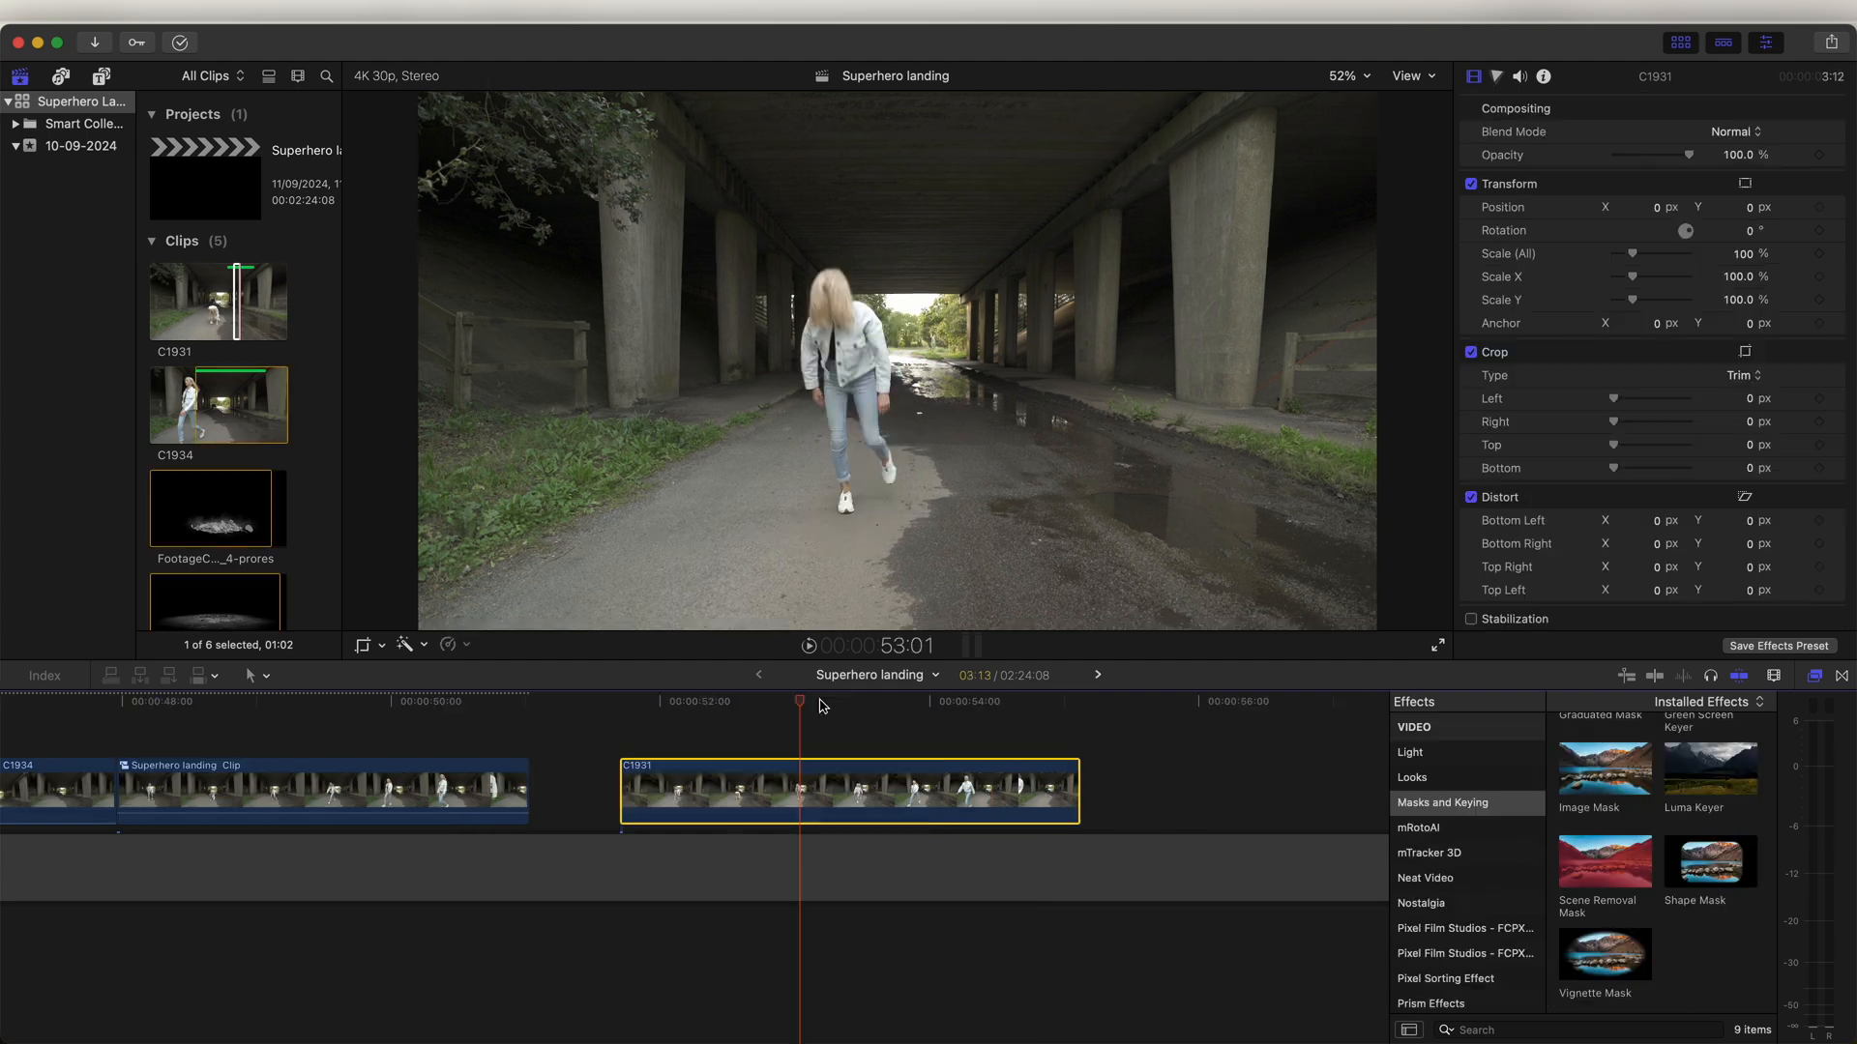
Step: Turn the C1931 jump clip into a compound clip and trim its end back to a duration of 00:17
left_click_drag(817, 706, 1070, 704)
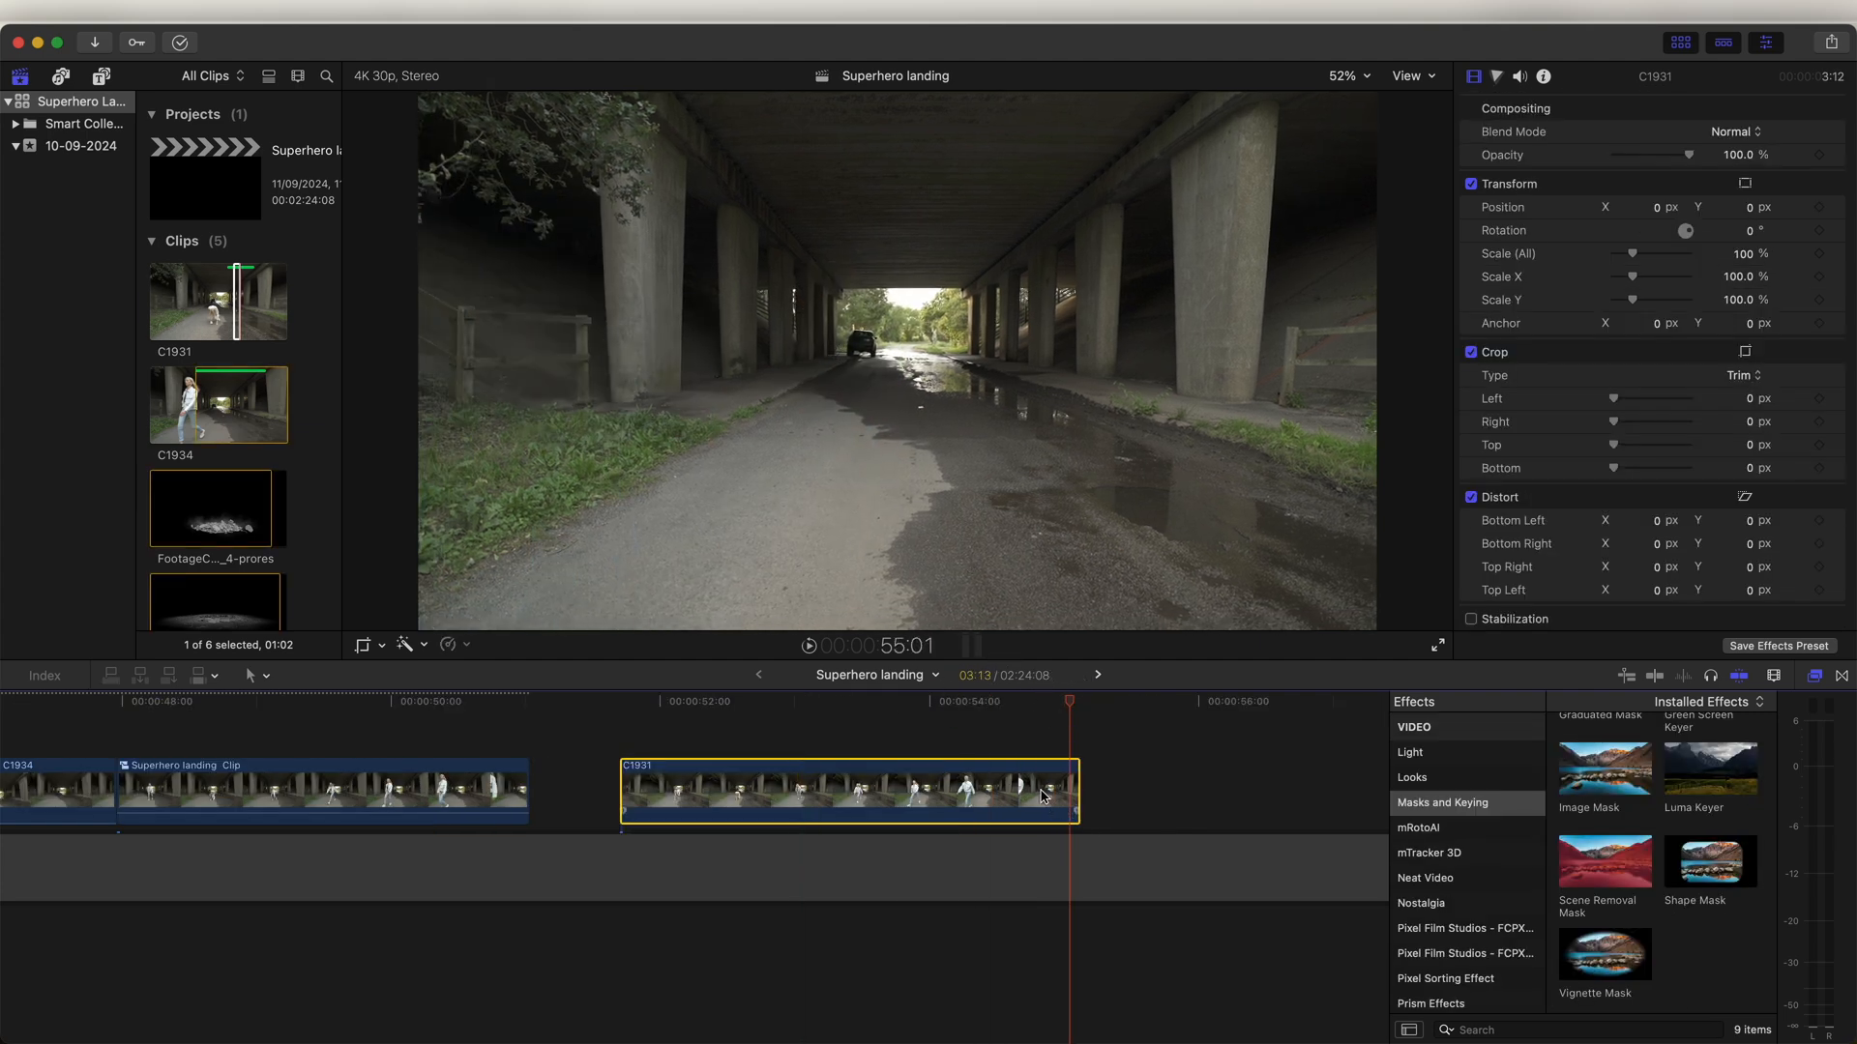
right_click(1003, 788)
left_click(1064, 587)
left_click(1199, 573)
left_click_drag(1078, 788, 693, 784)
Step: Apply the Scene Removal Mask effect to the jump compound clip with its reference set to Last Frame, and preview the cutout
left_click(1816, 675)
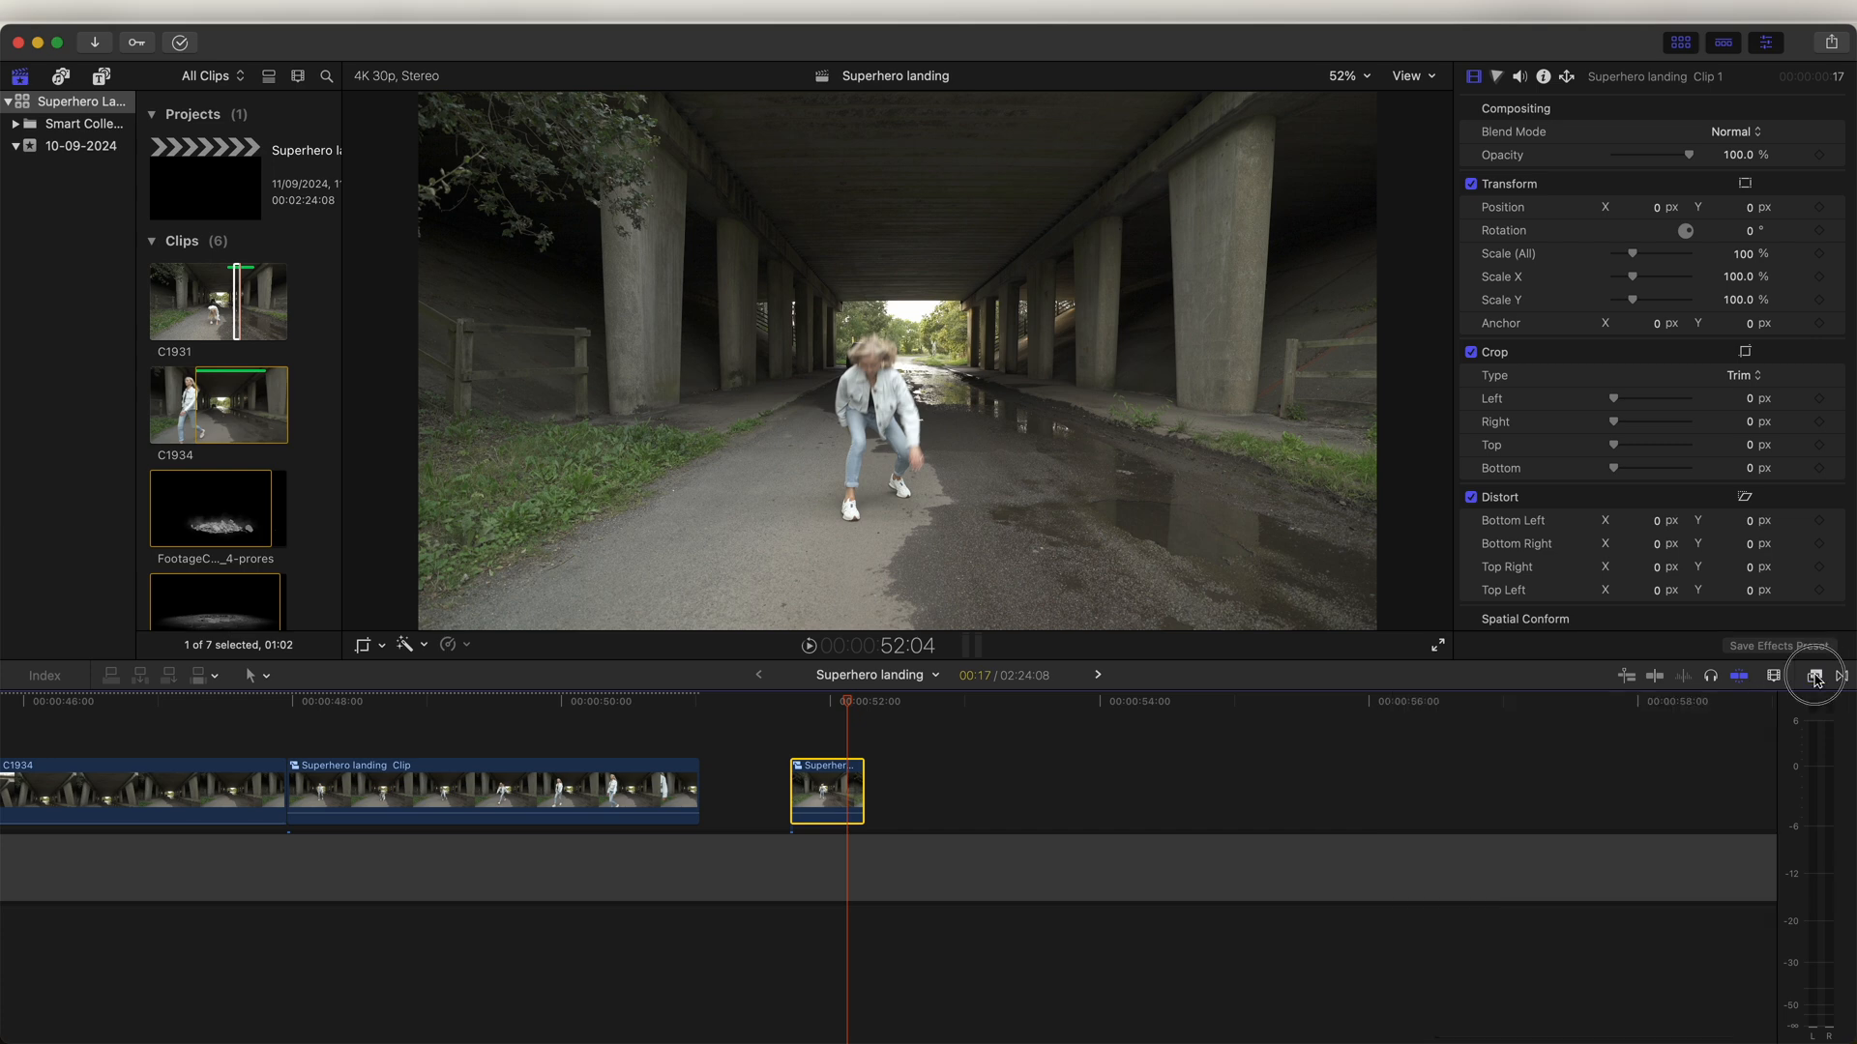
left_click(1816, 675)
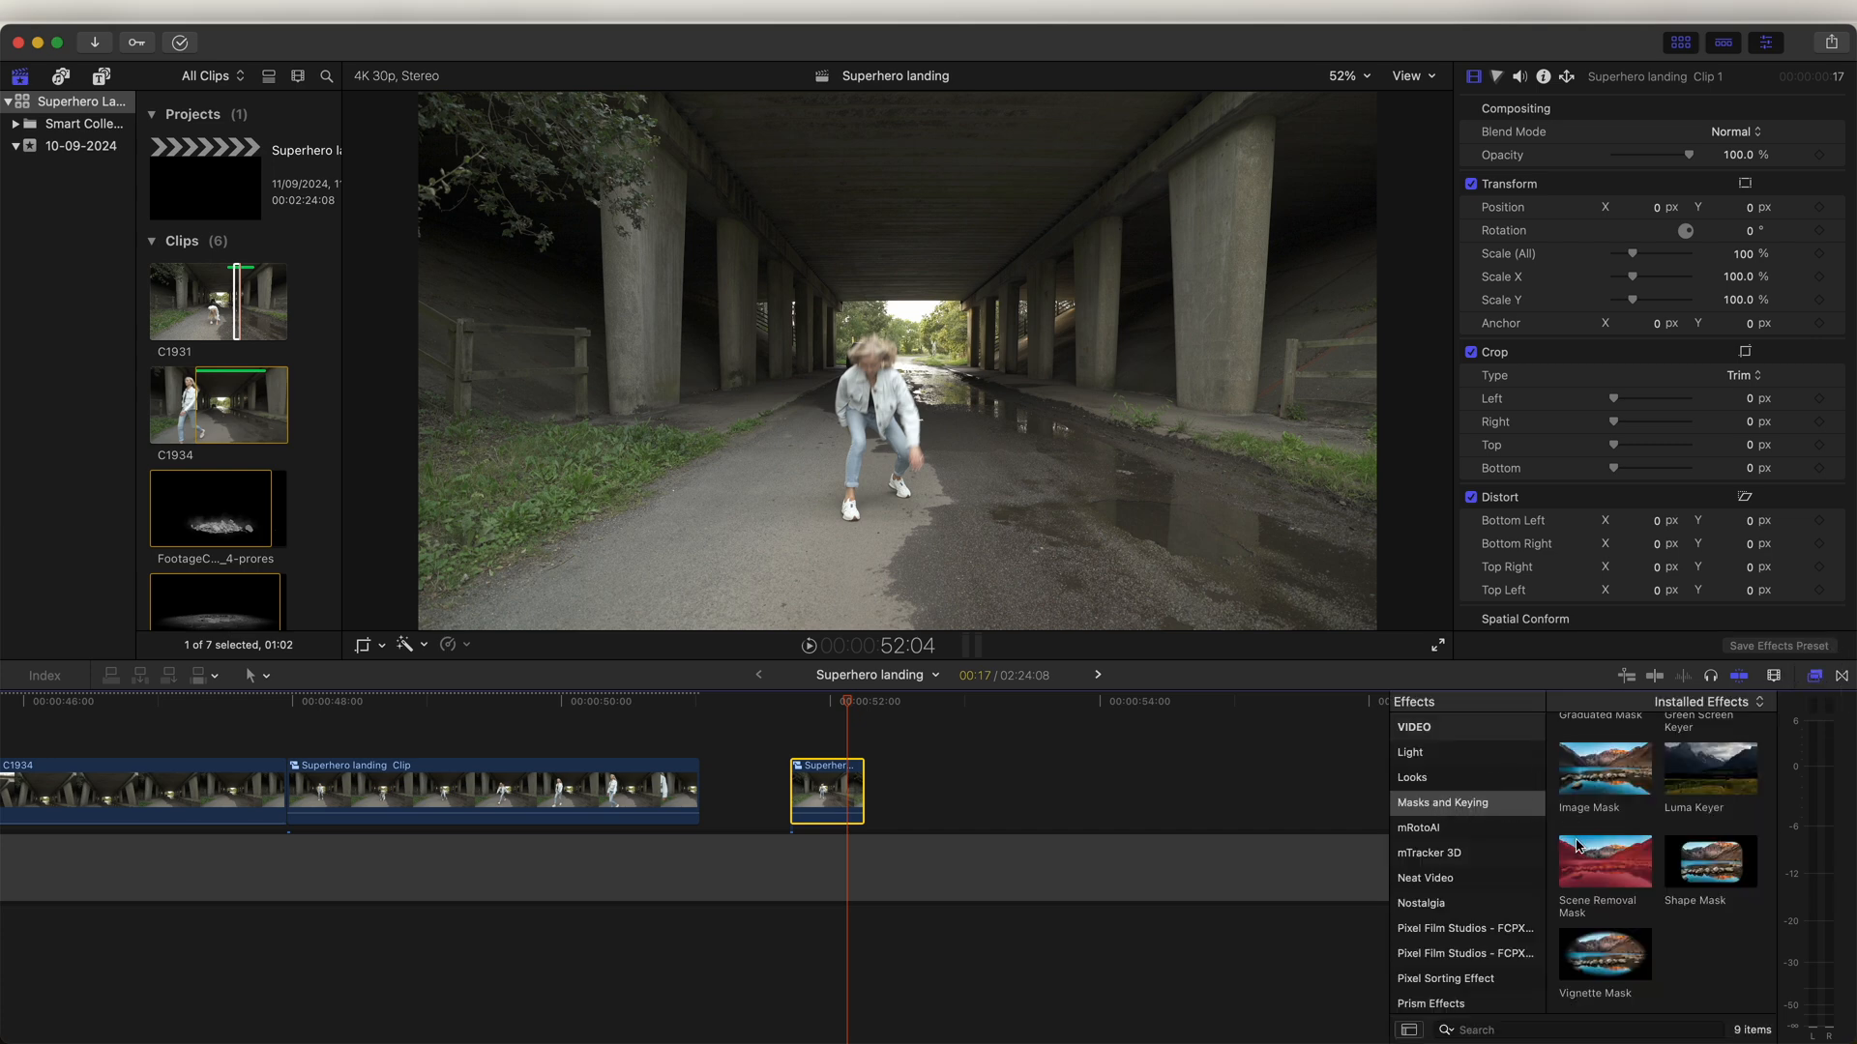
left_click_drag(1581, 851, 826, 793)
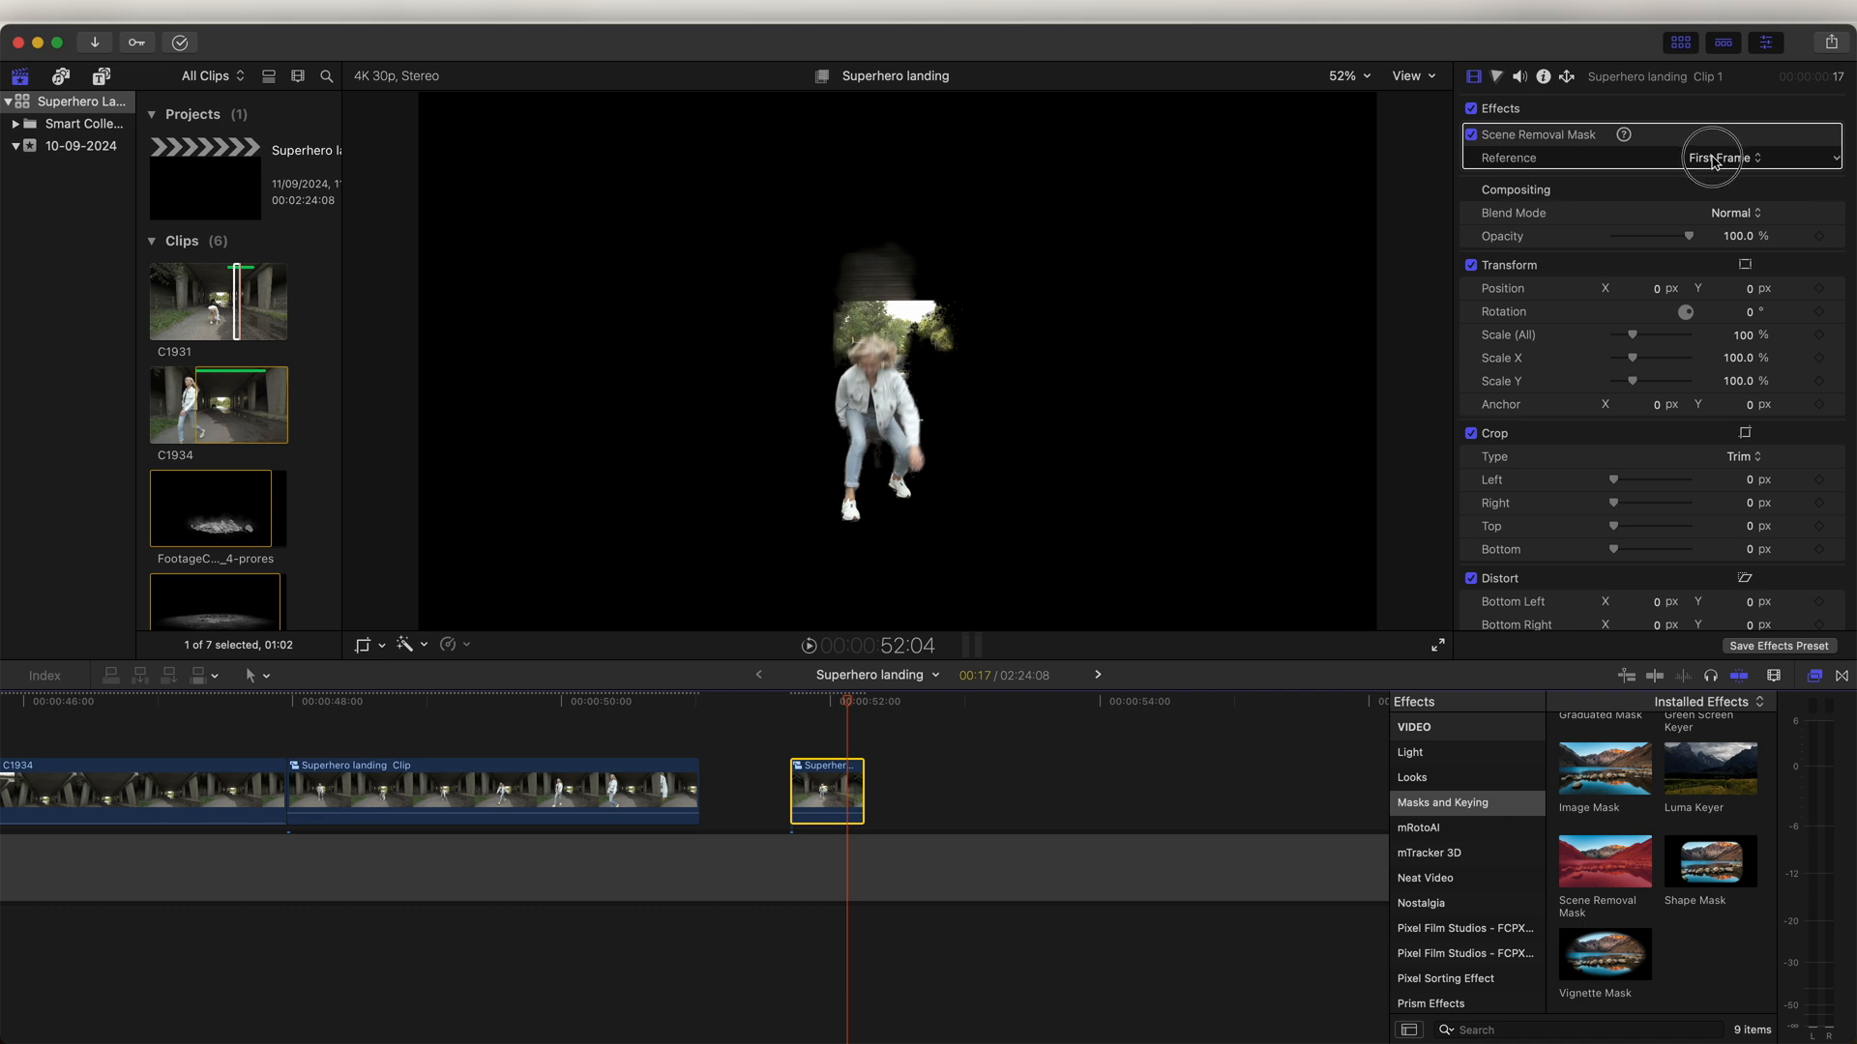
left_click(1712, 159)
left_click(1729, 226)
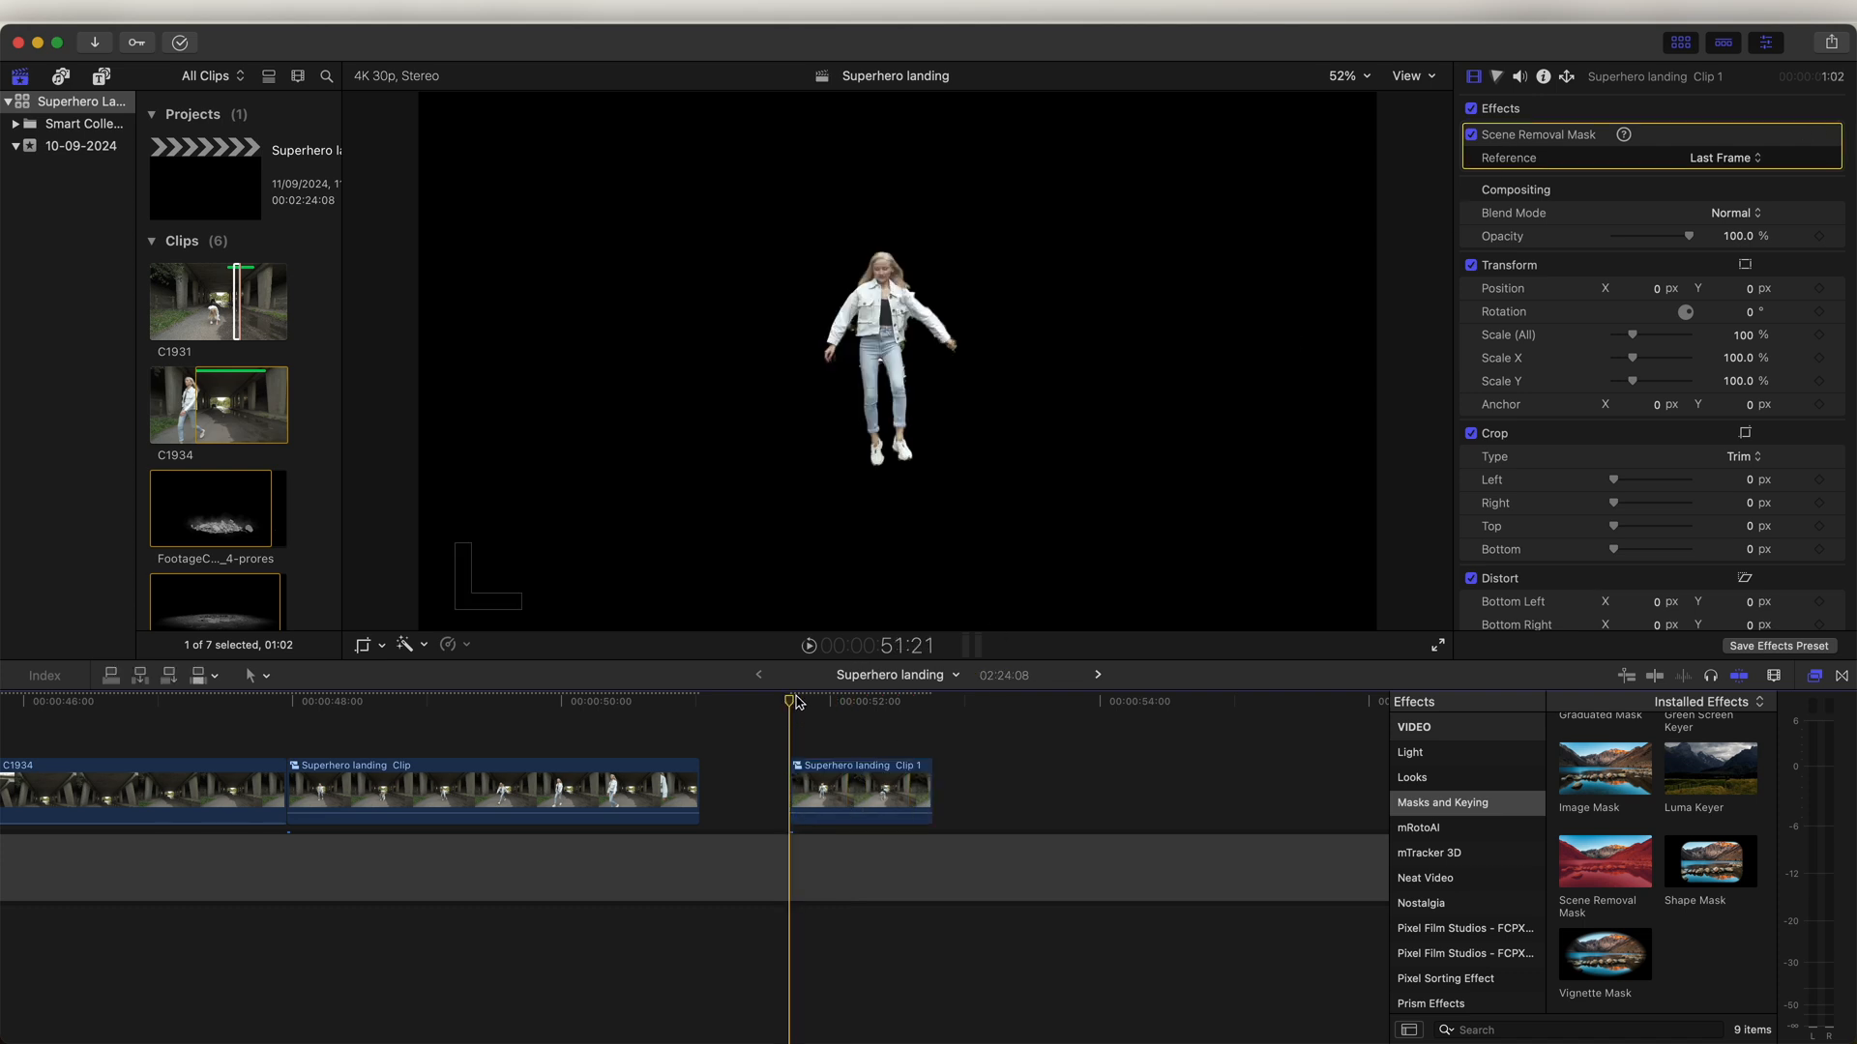
left_click_drag(795, 701, 868, 716)
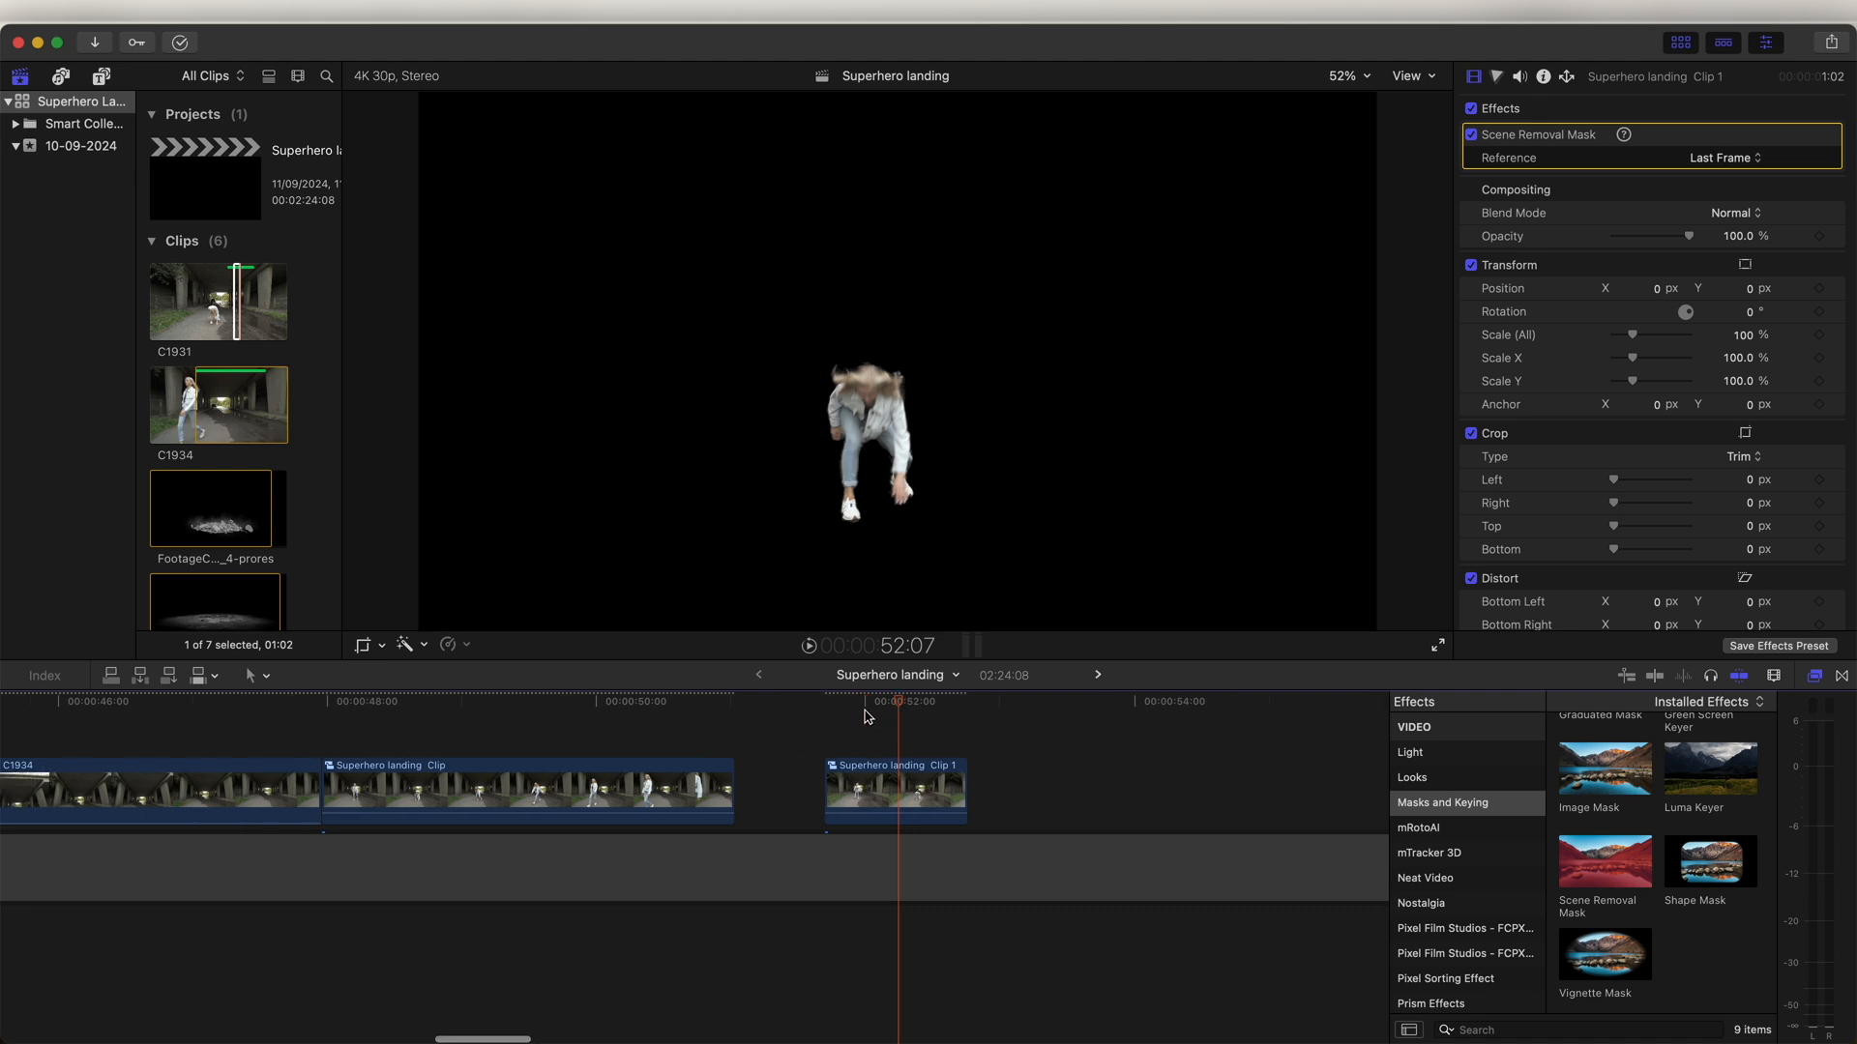
Step: Stack the masked jump clip above the end of clip C1934, right before the cut to the Superhero landing Clip
scroll(867, 716, "left", 3)
scroll(969, 748, "left", 1)
left_click_drag(1021, 717, 1053, 716)
scroll(1047, 802, "left", 3)
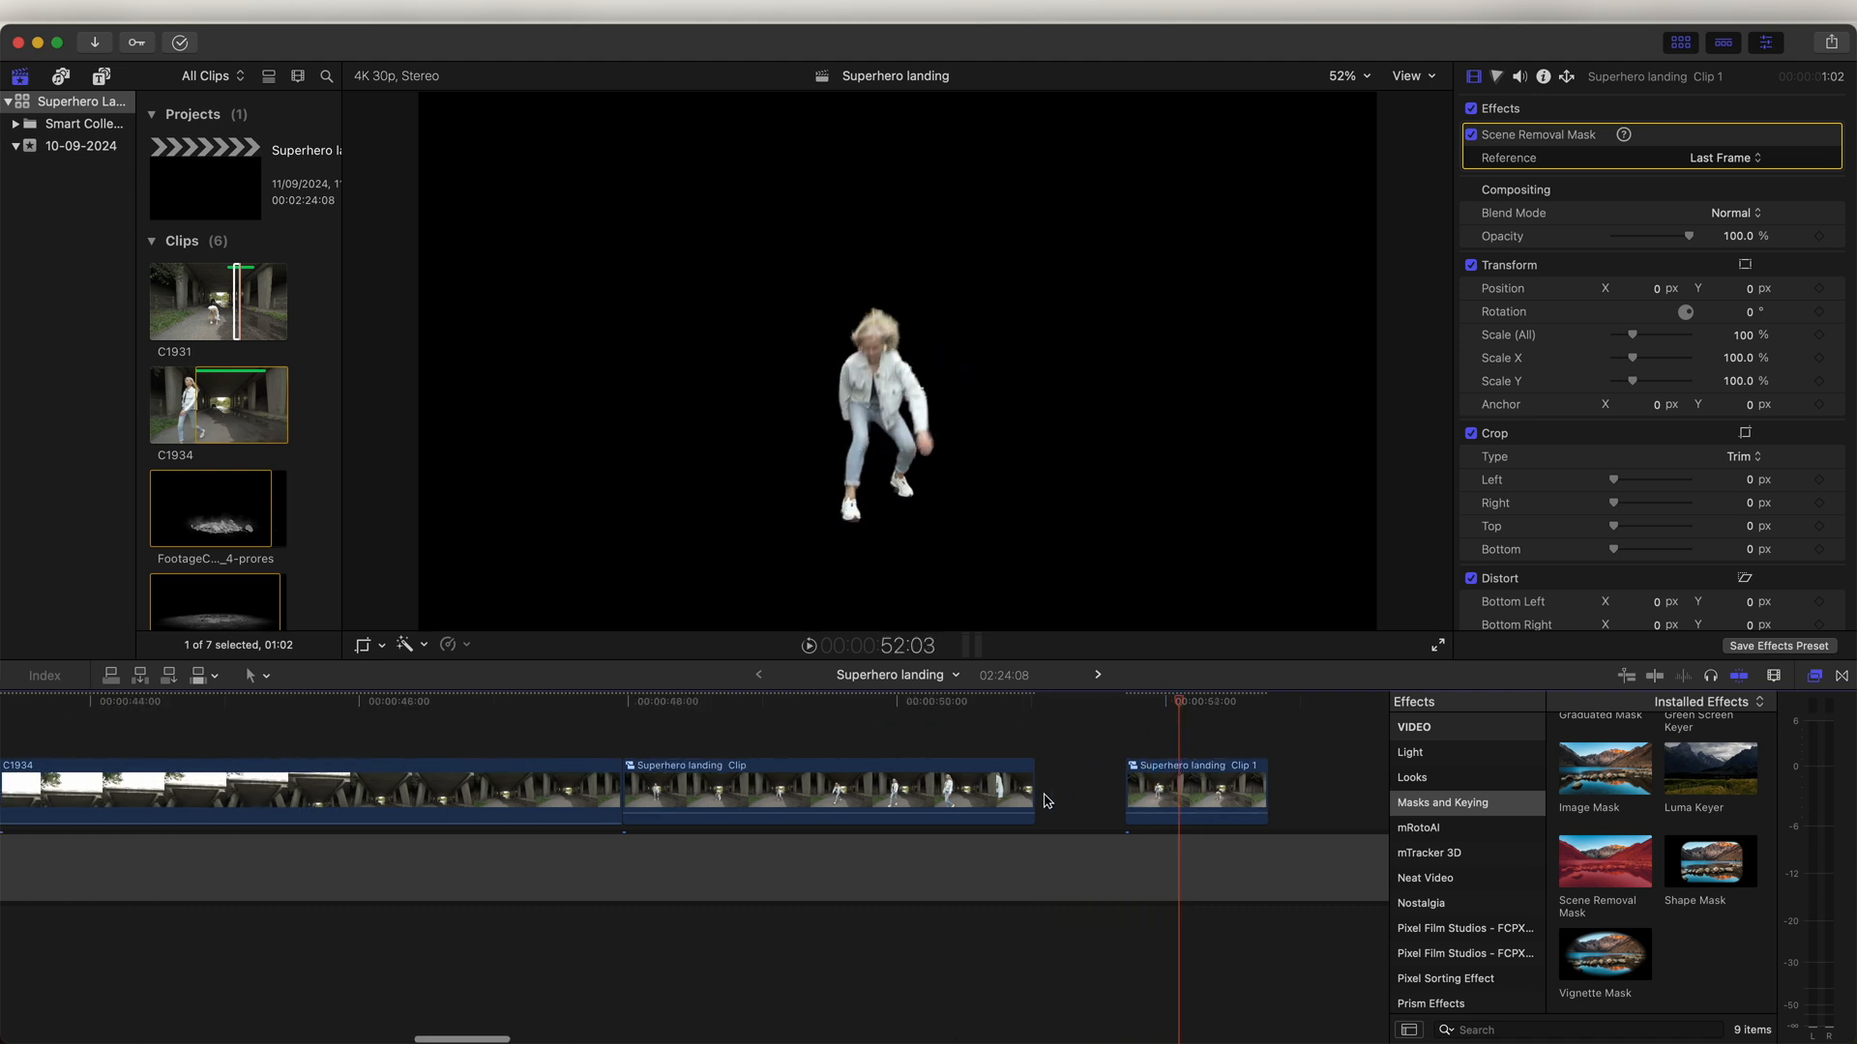
left_click_drag(1159, 785, 527, 779)
scroll(531, 771, "left", 2)
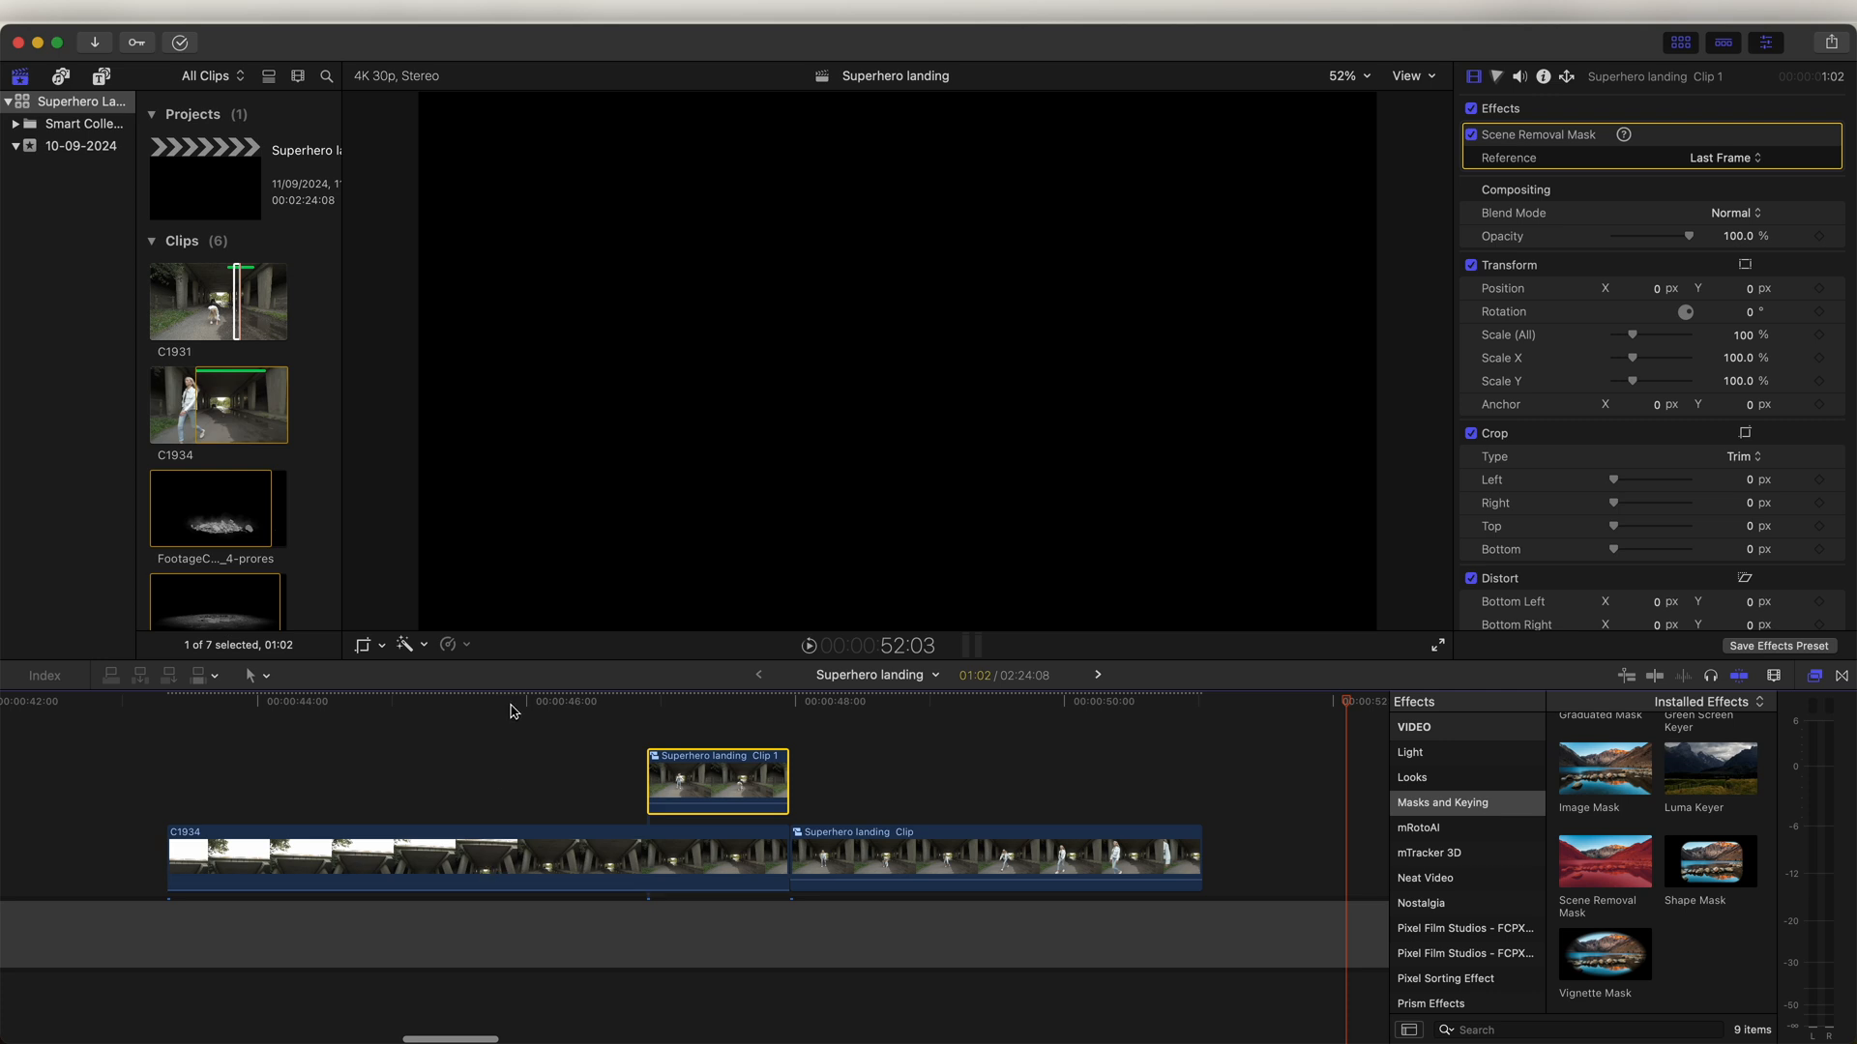
left_click_drag(554, 708, 727, 714)
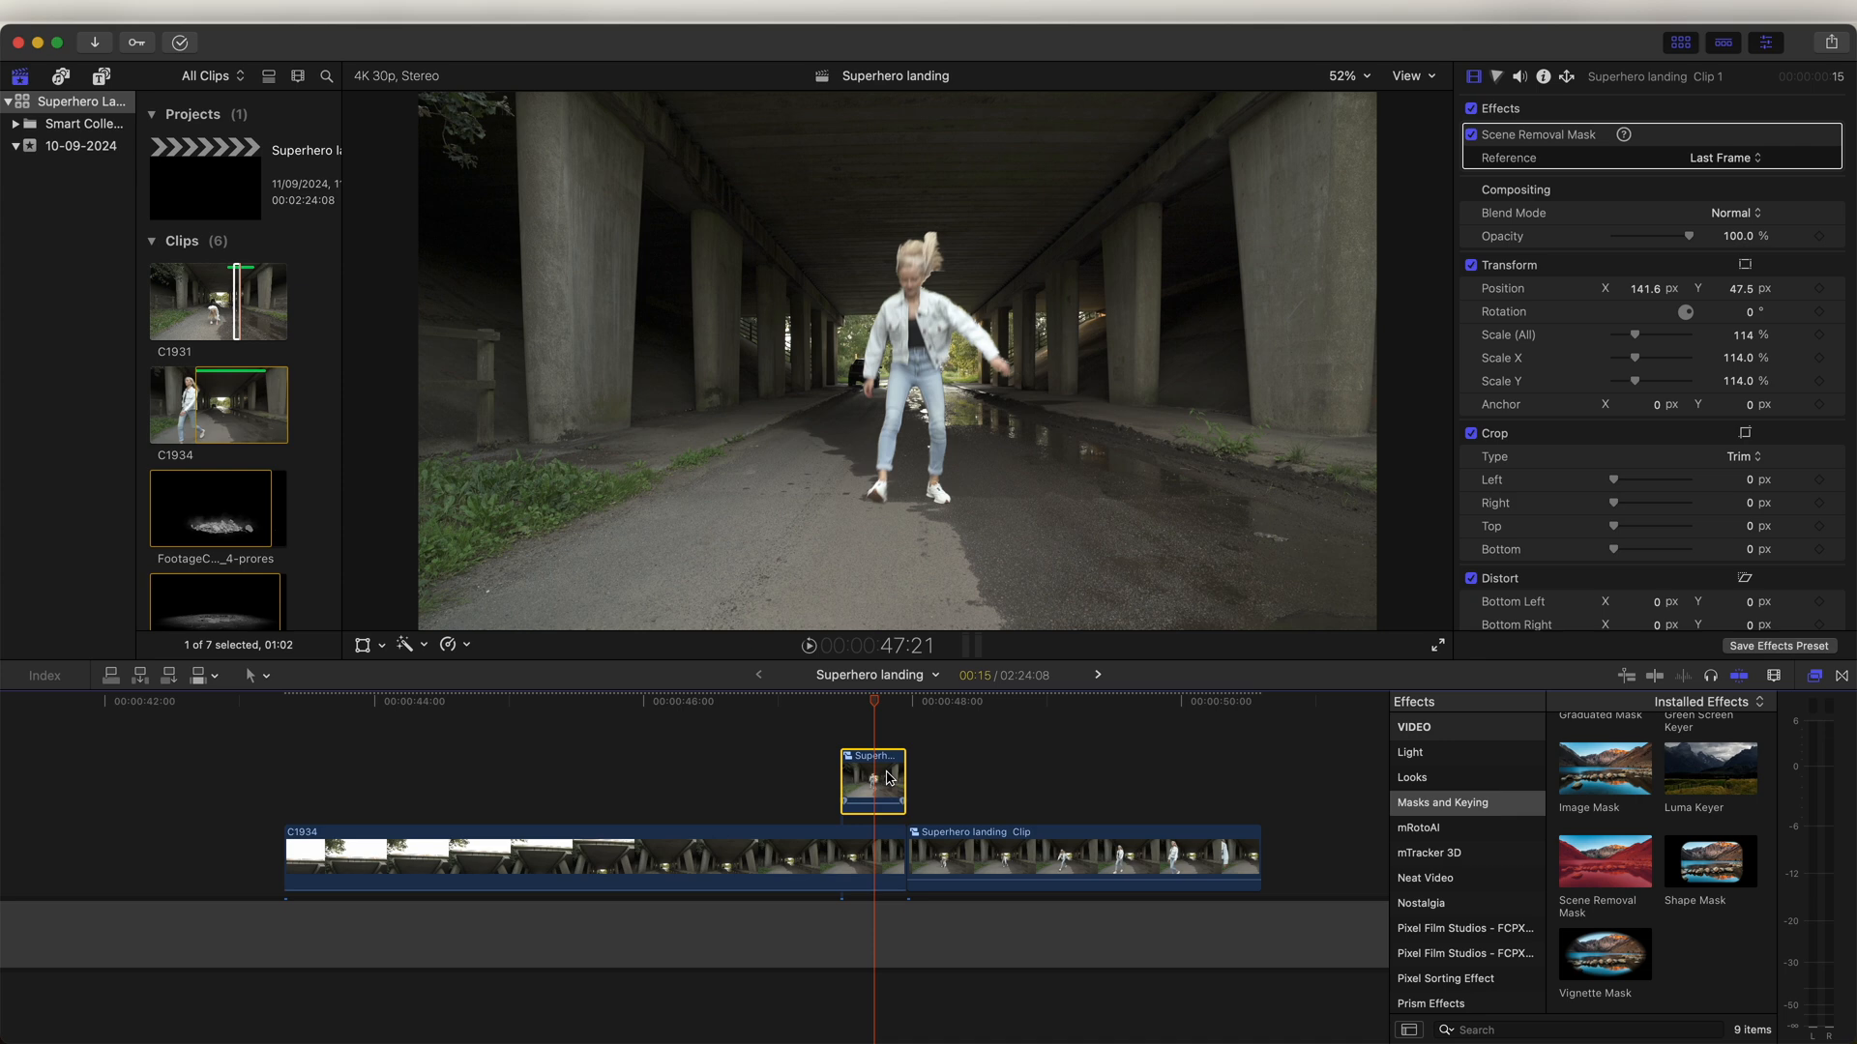
Step: Slow the masked jump clip to 11% so it spans the full length of clip C1934, and preview it
mouse_move(887, 778)
left_mouse_down()
mouse_move(333, 775)
mouse_move(488, 745)
mouse_move(904, 767)
left_mouse_up()
key("super+r")
left_click_drag(895, 704, 322, 706)
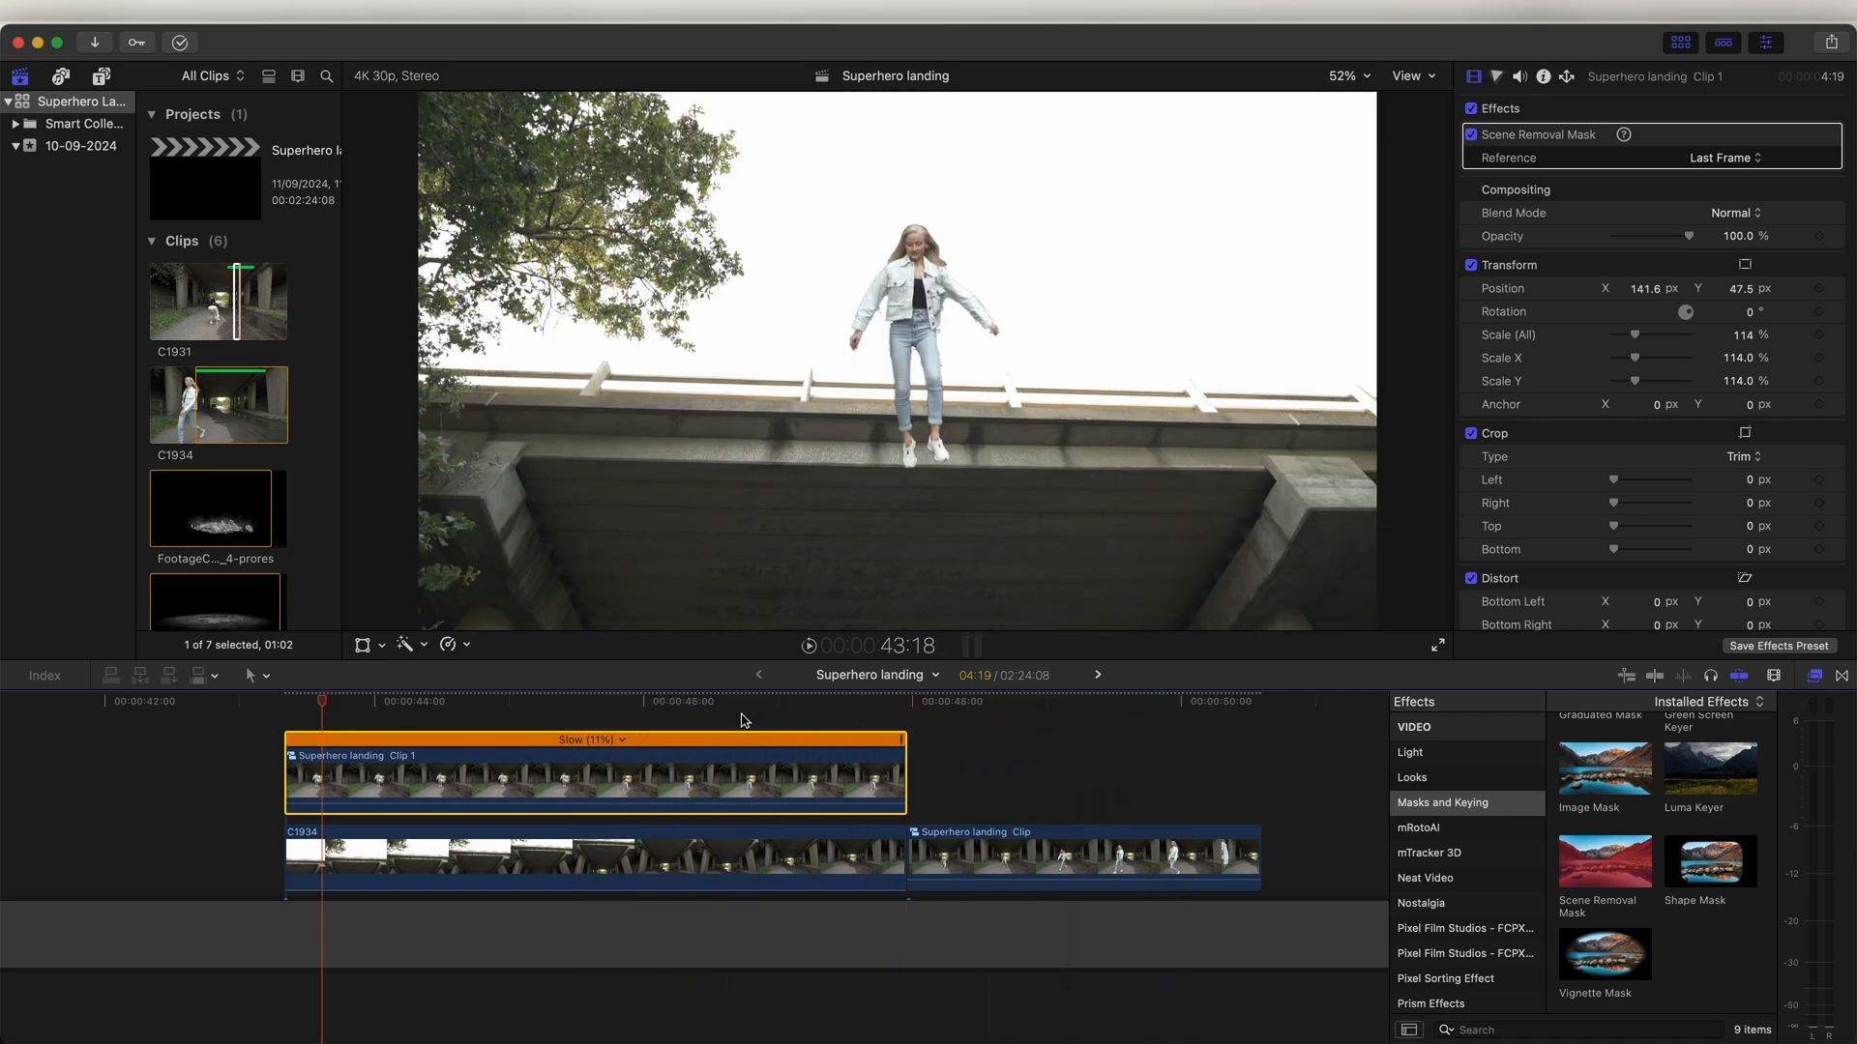
left_click_drag(742, 721, 902, 705)
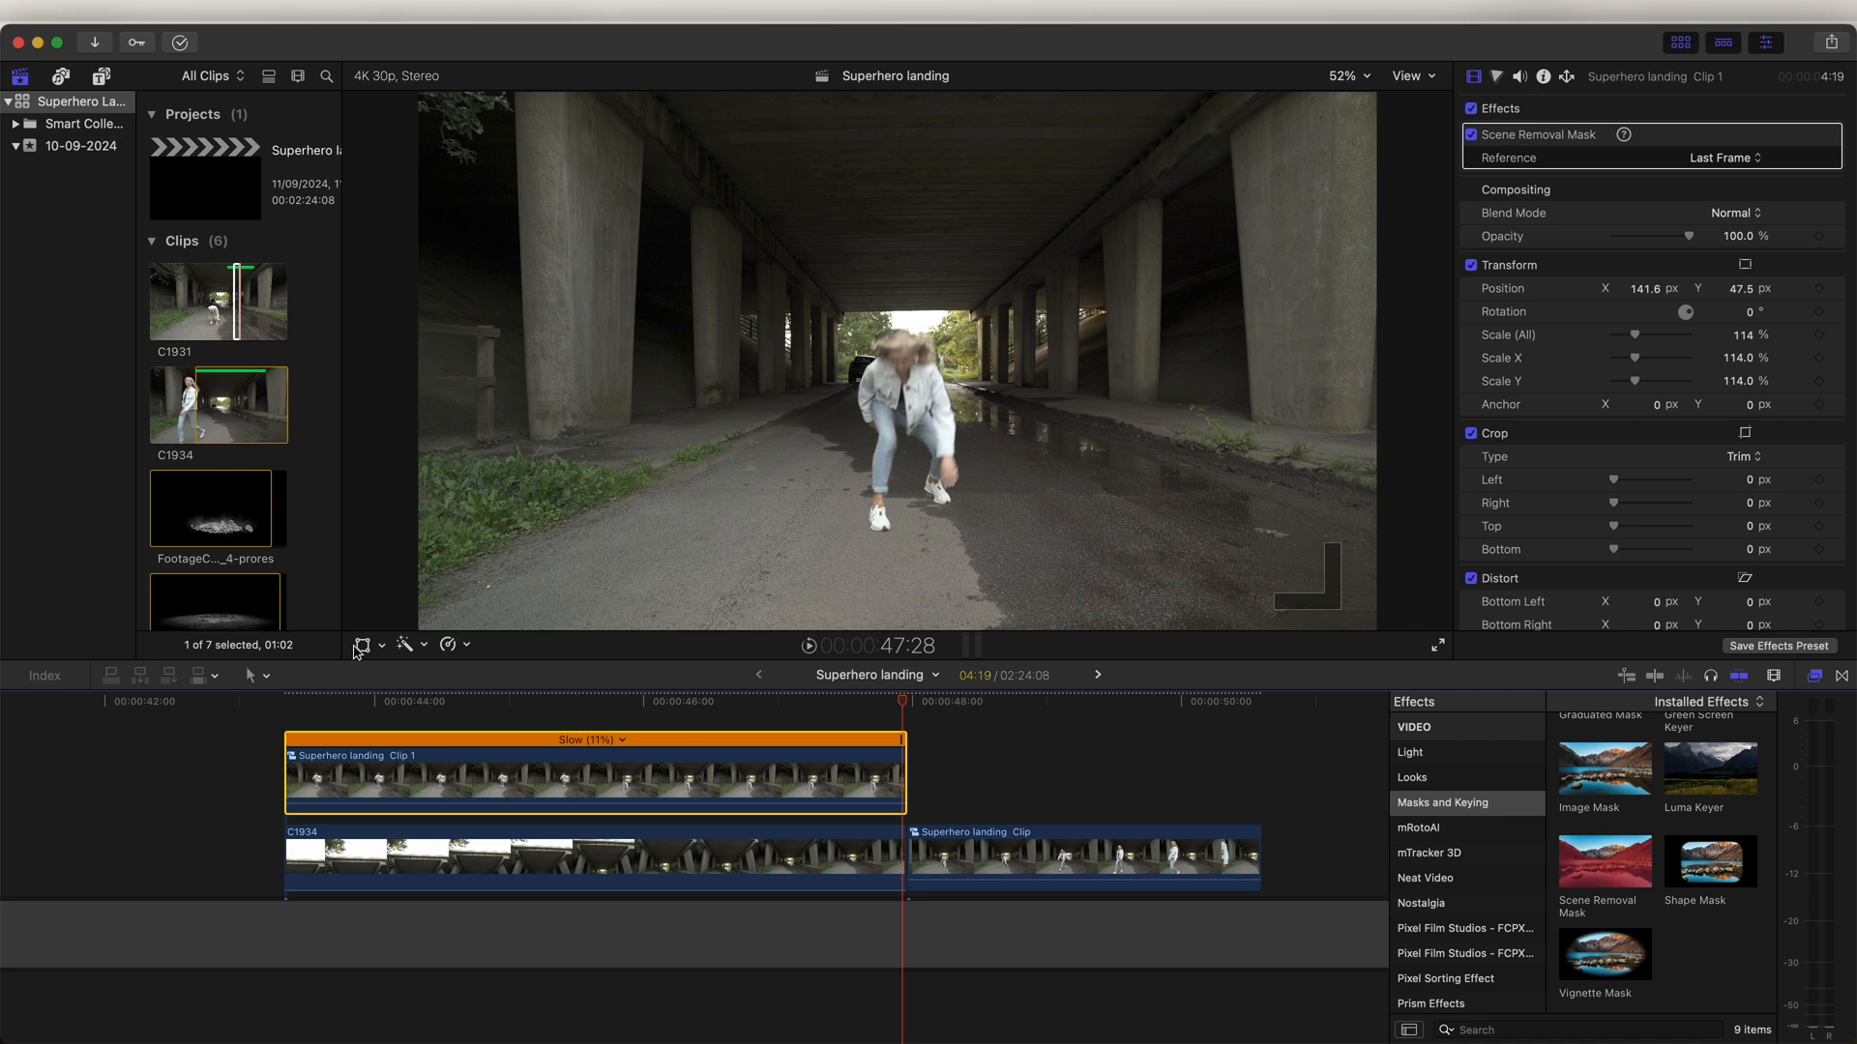
Step: Keyframe the jump clip's transform at 47:28 and at its start, with the starting scale about 18% and the woman high in the sky
left_click(361, 645)
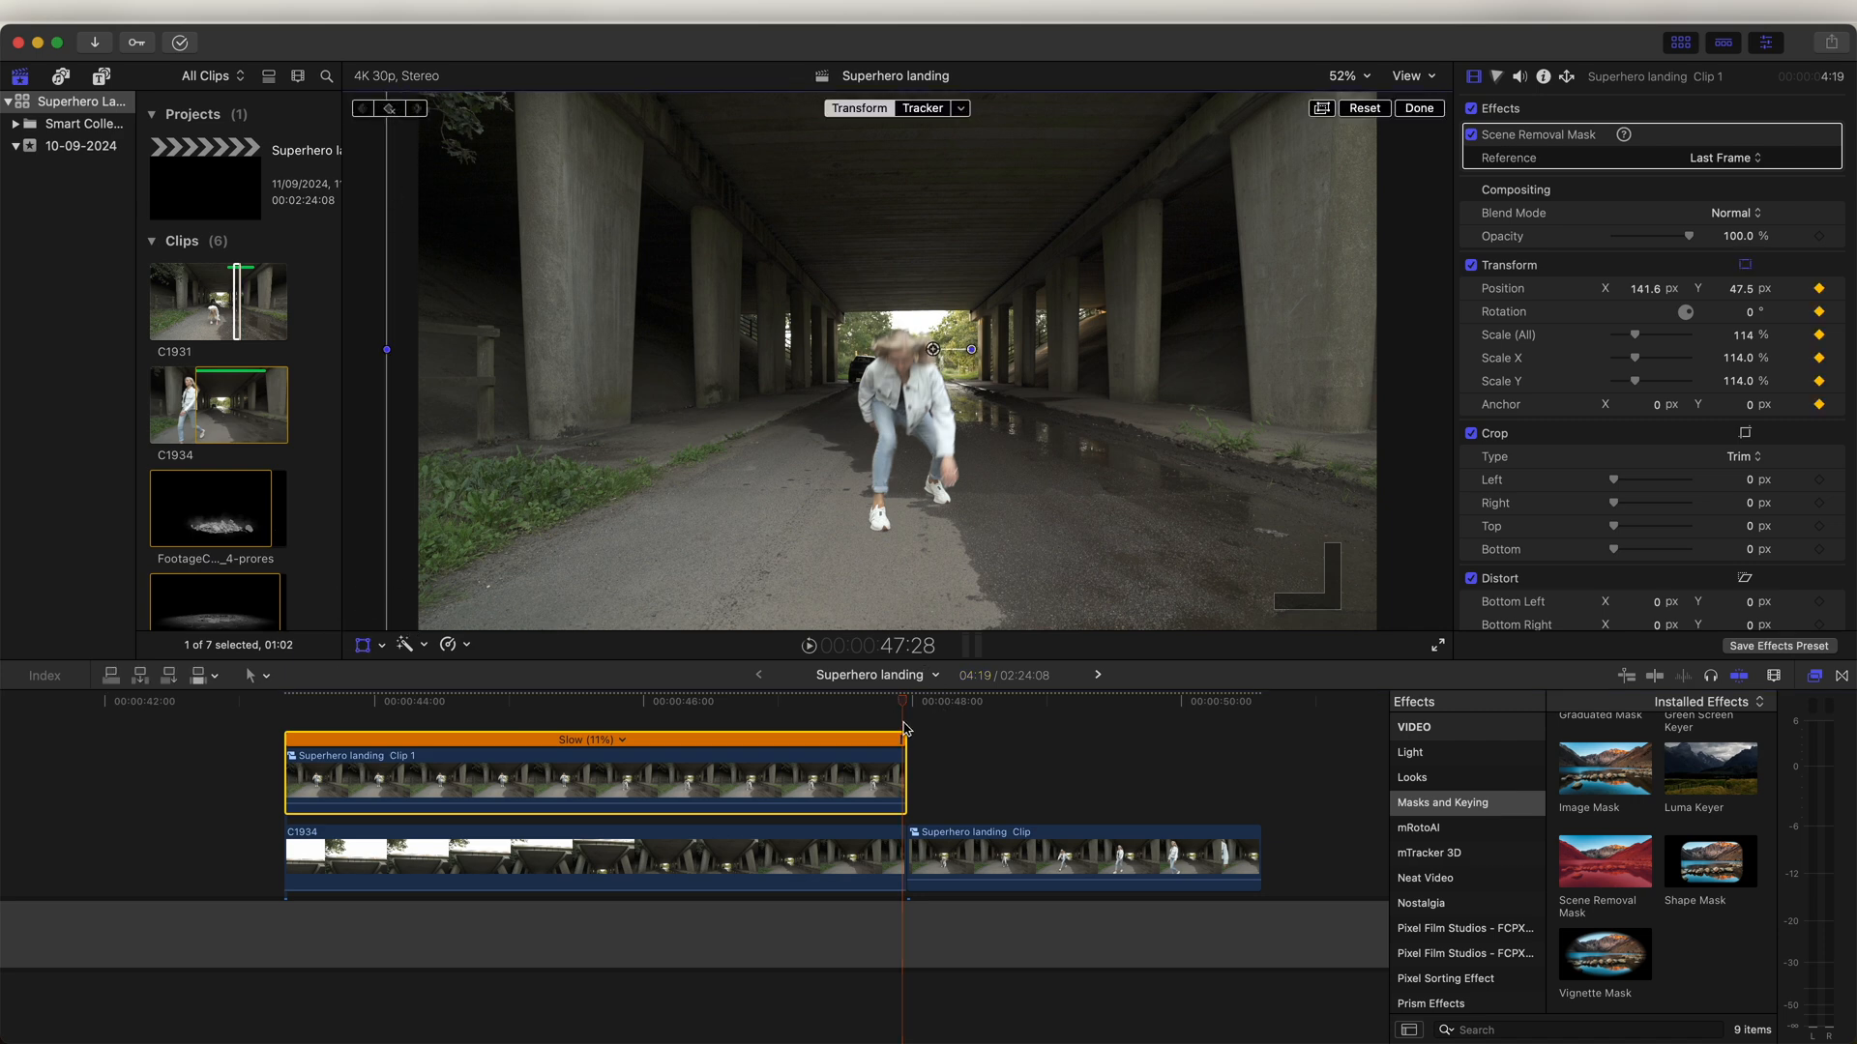
left_click(285, 702)
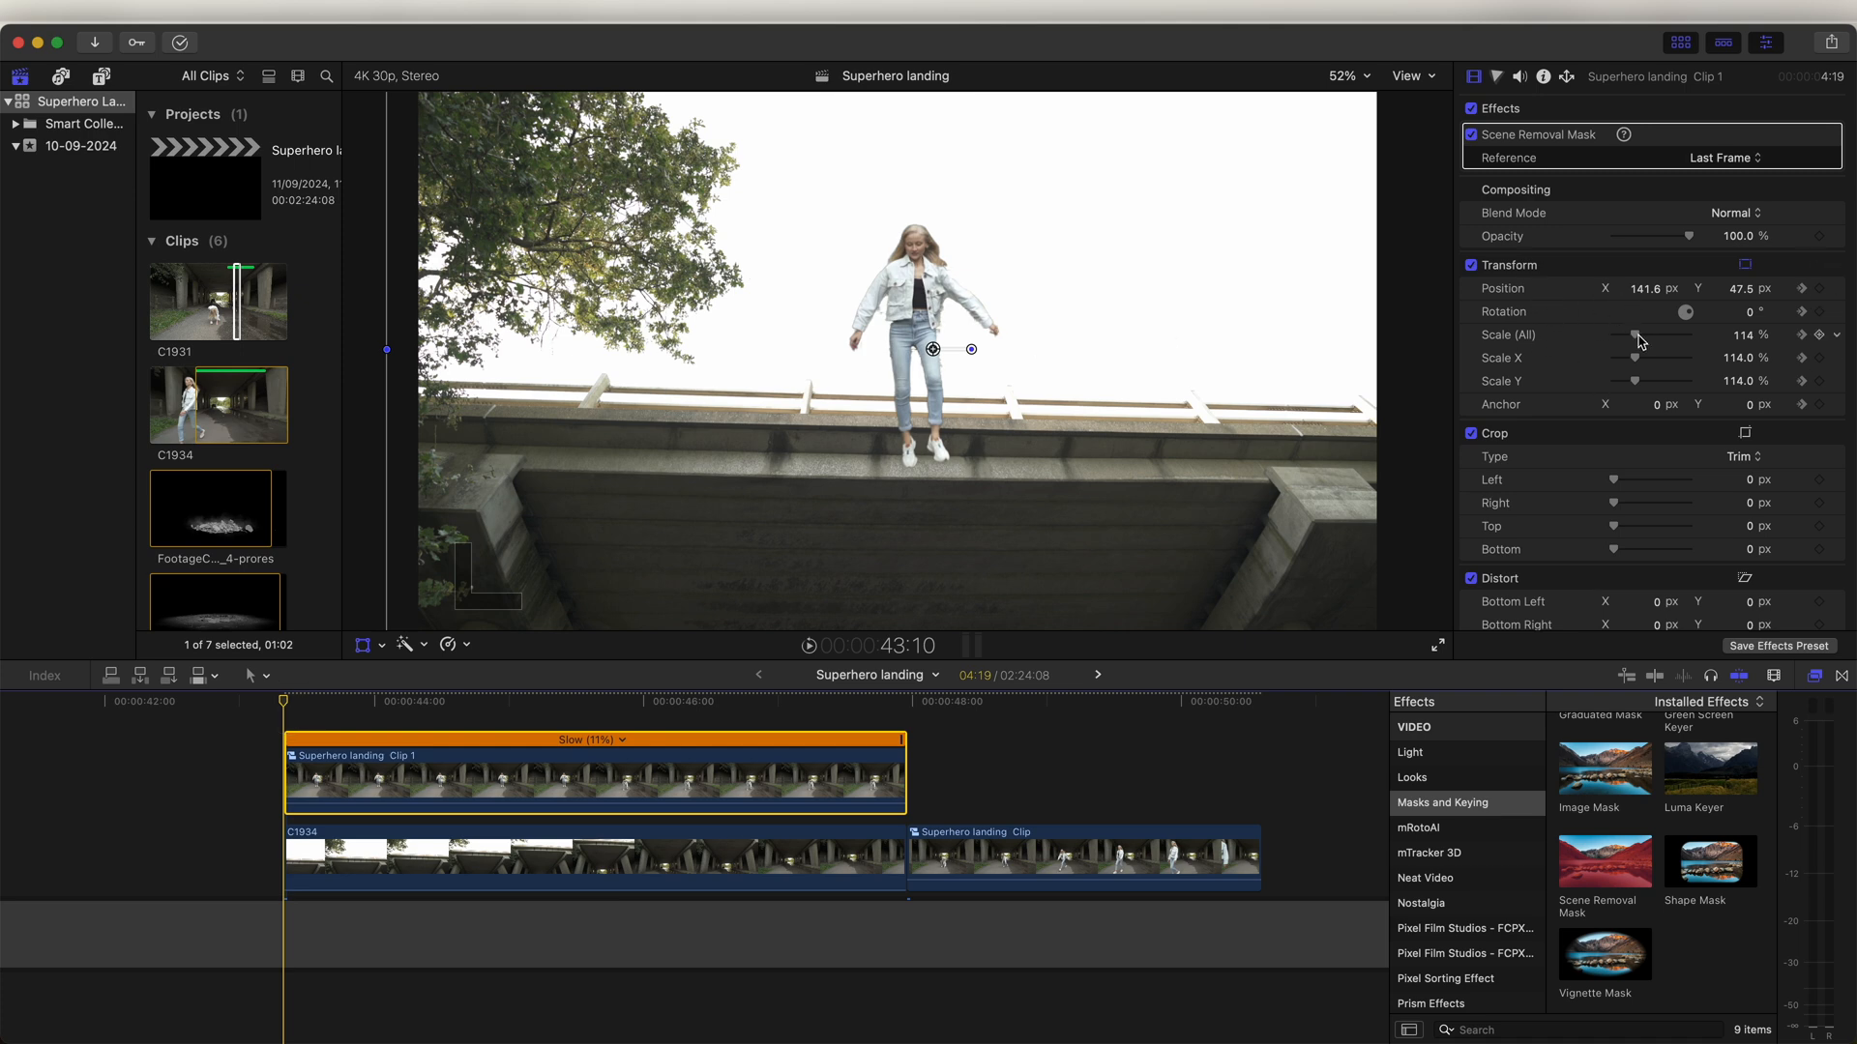
left_click_drag(1640, 340, 1620, 337)
left_click_drag(983, 373, 1020, 205)
left_click_drag(1621, 336, 1619, 339)
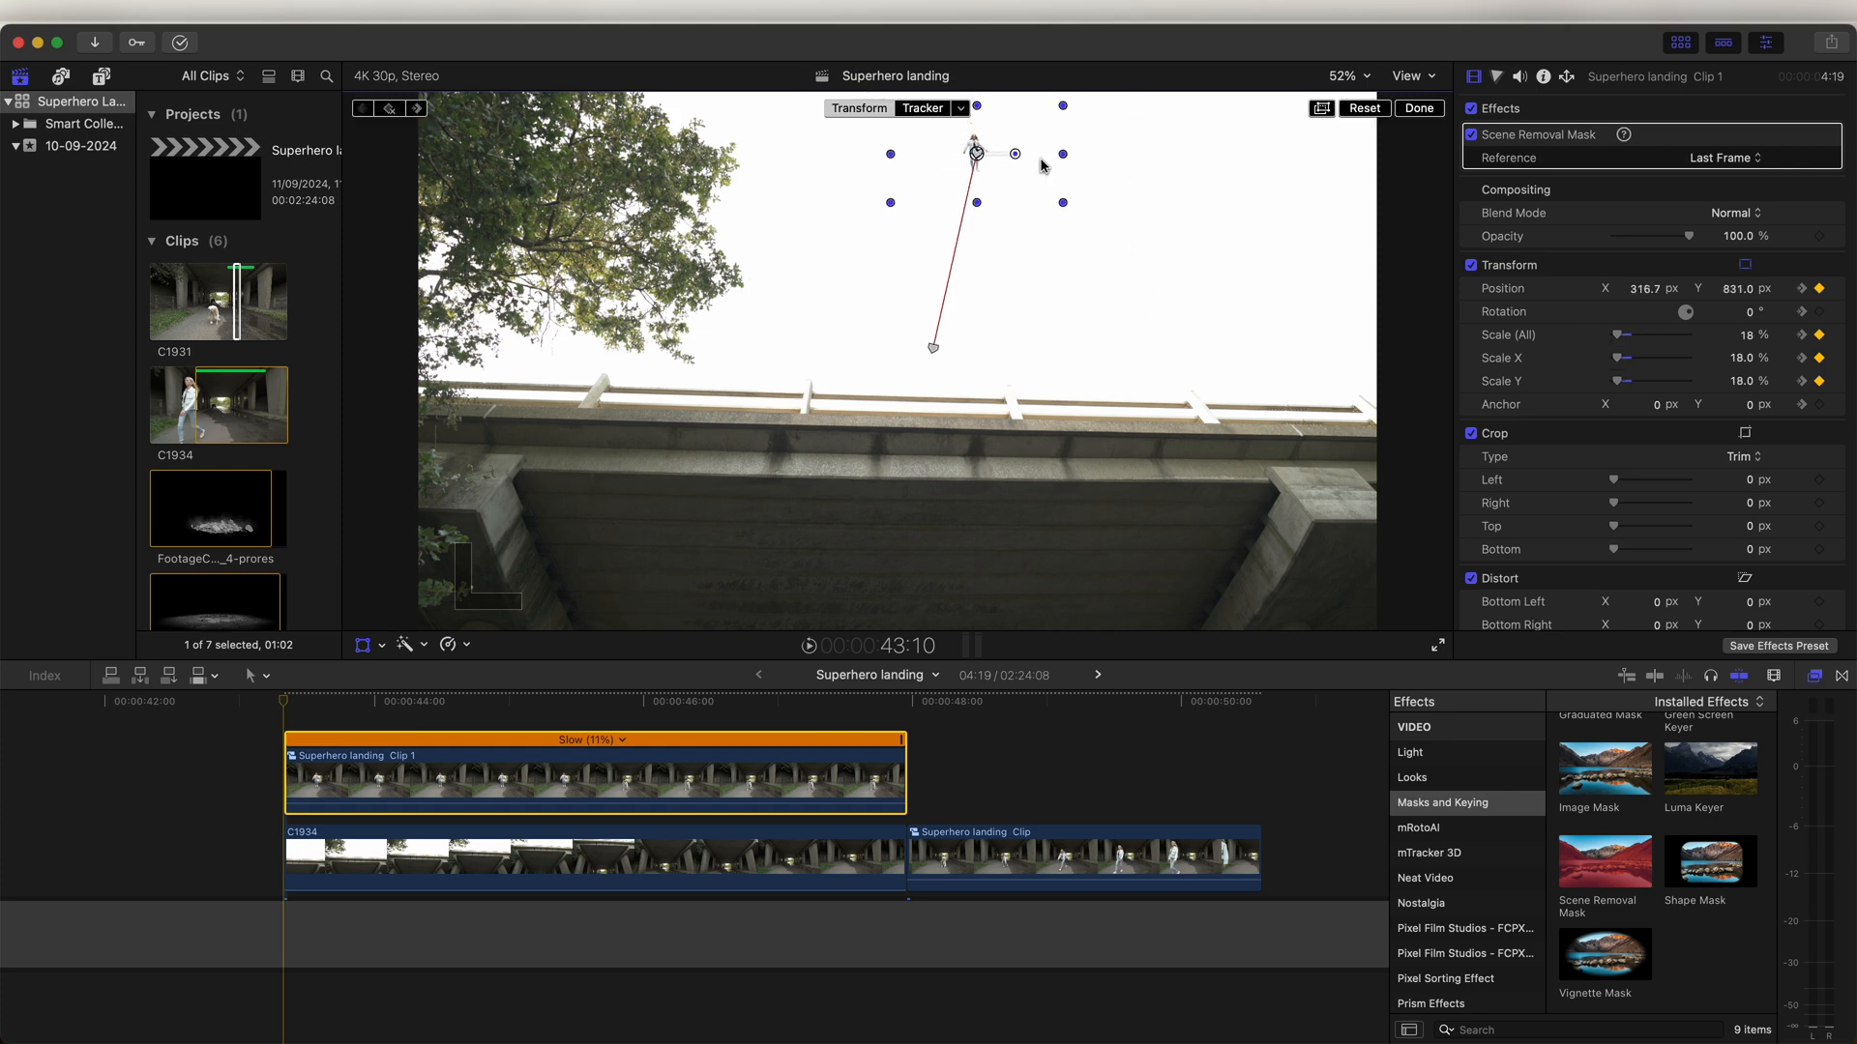
Step: Adjust the falling woman's motion path with a position keyframe at 45:02, edit the path's end keyframe, and finish the transform
mouse_move(540, 704)
left_mouse_down()
mouse_move(490, 705)
mouse_move(520, 711)
left_mouse_up()
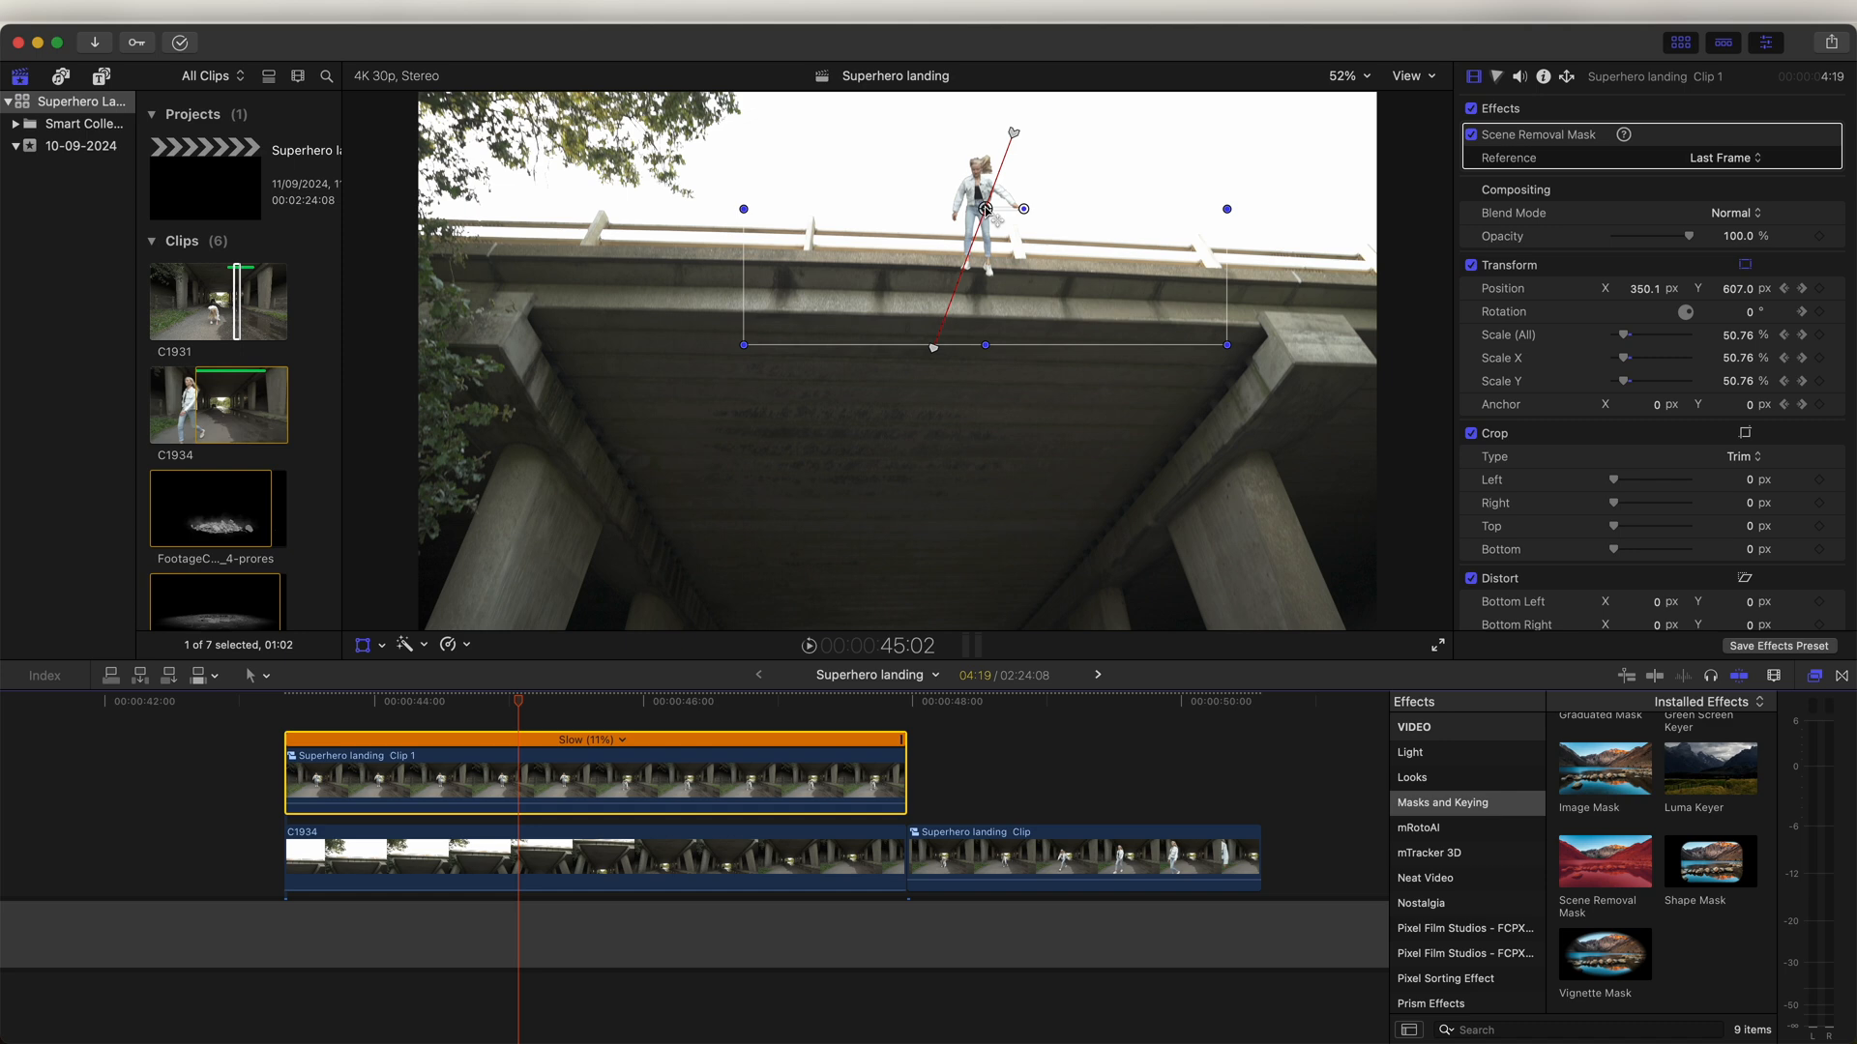
left_click_drag(984, 208, 975, 206)
left_click_drag(528, 689, 757, 697)
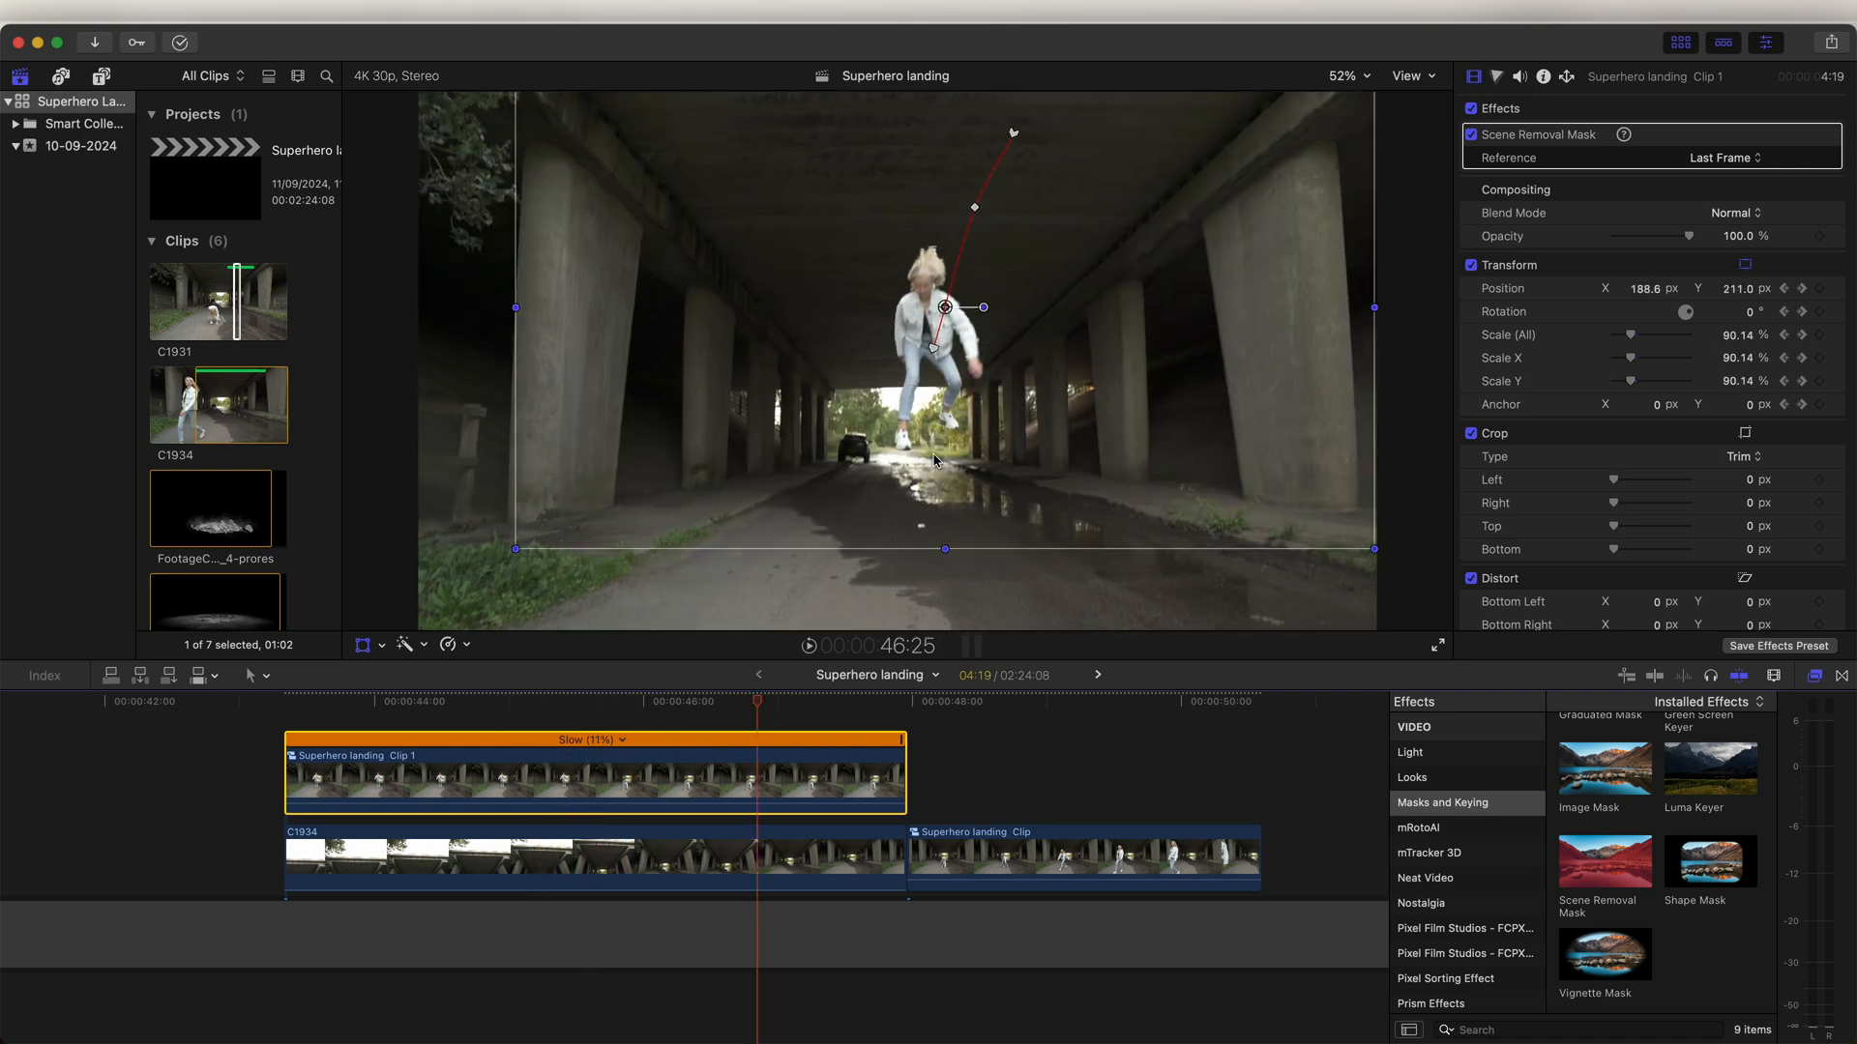
right_click(934, 350)
left_click(1015, 368)
left_click_drag(392, 693, 926, 759)
scroll(927, 759, "right", 1)
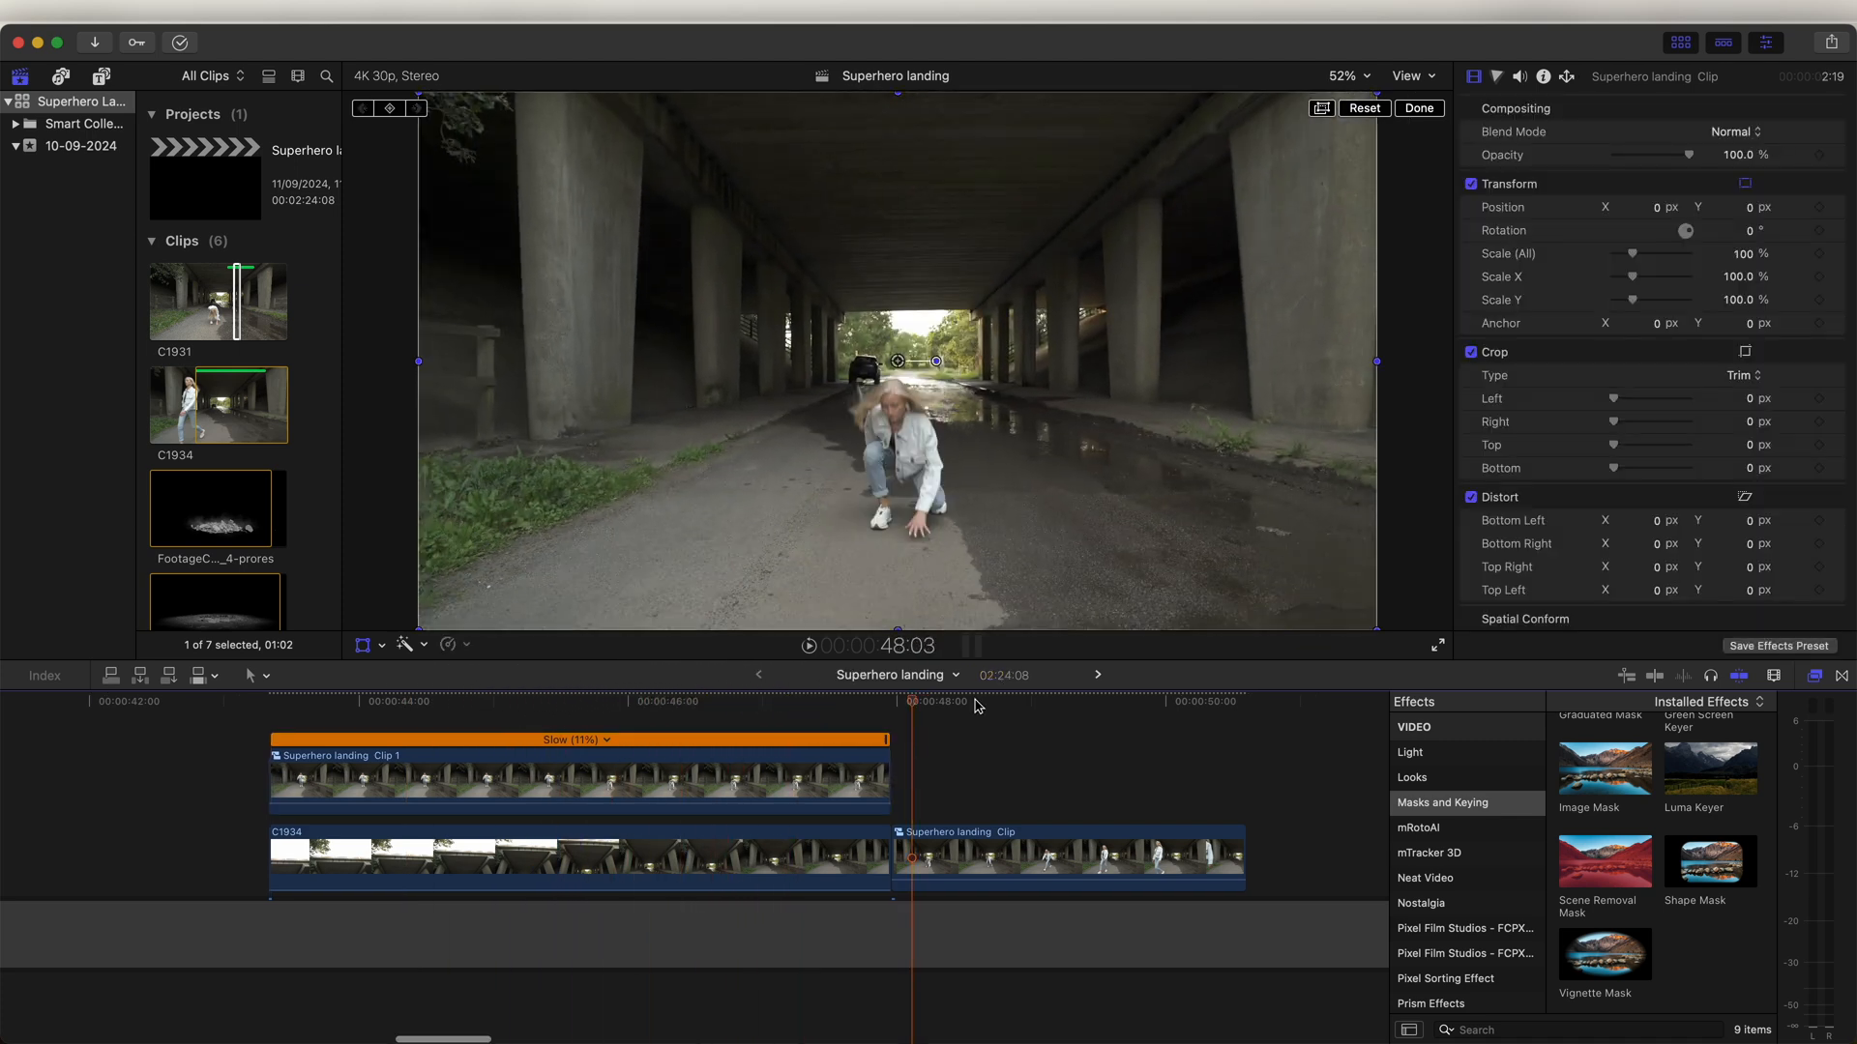
left_click(1419, 107)
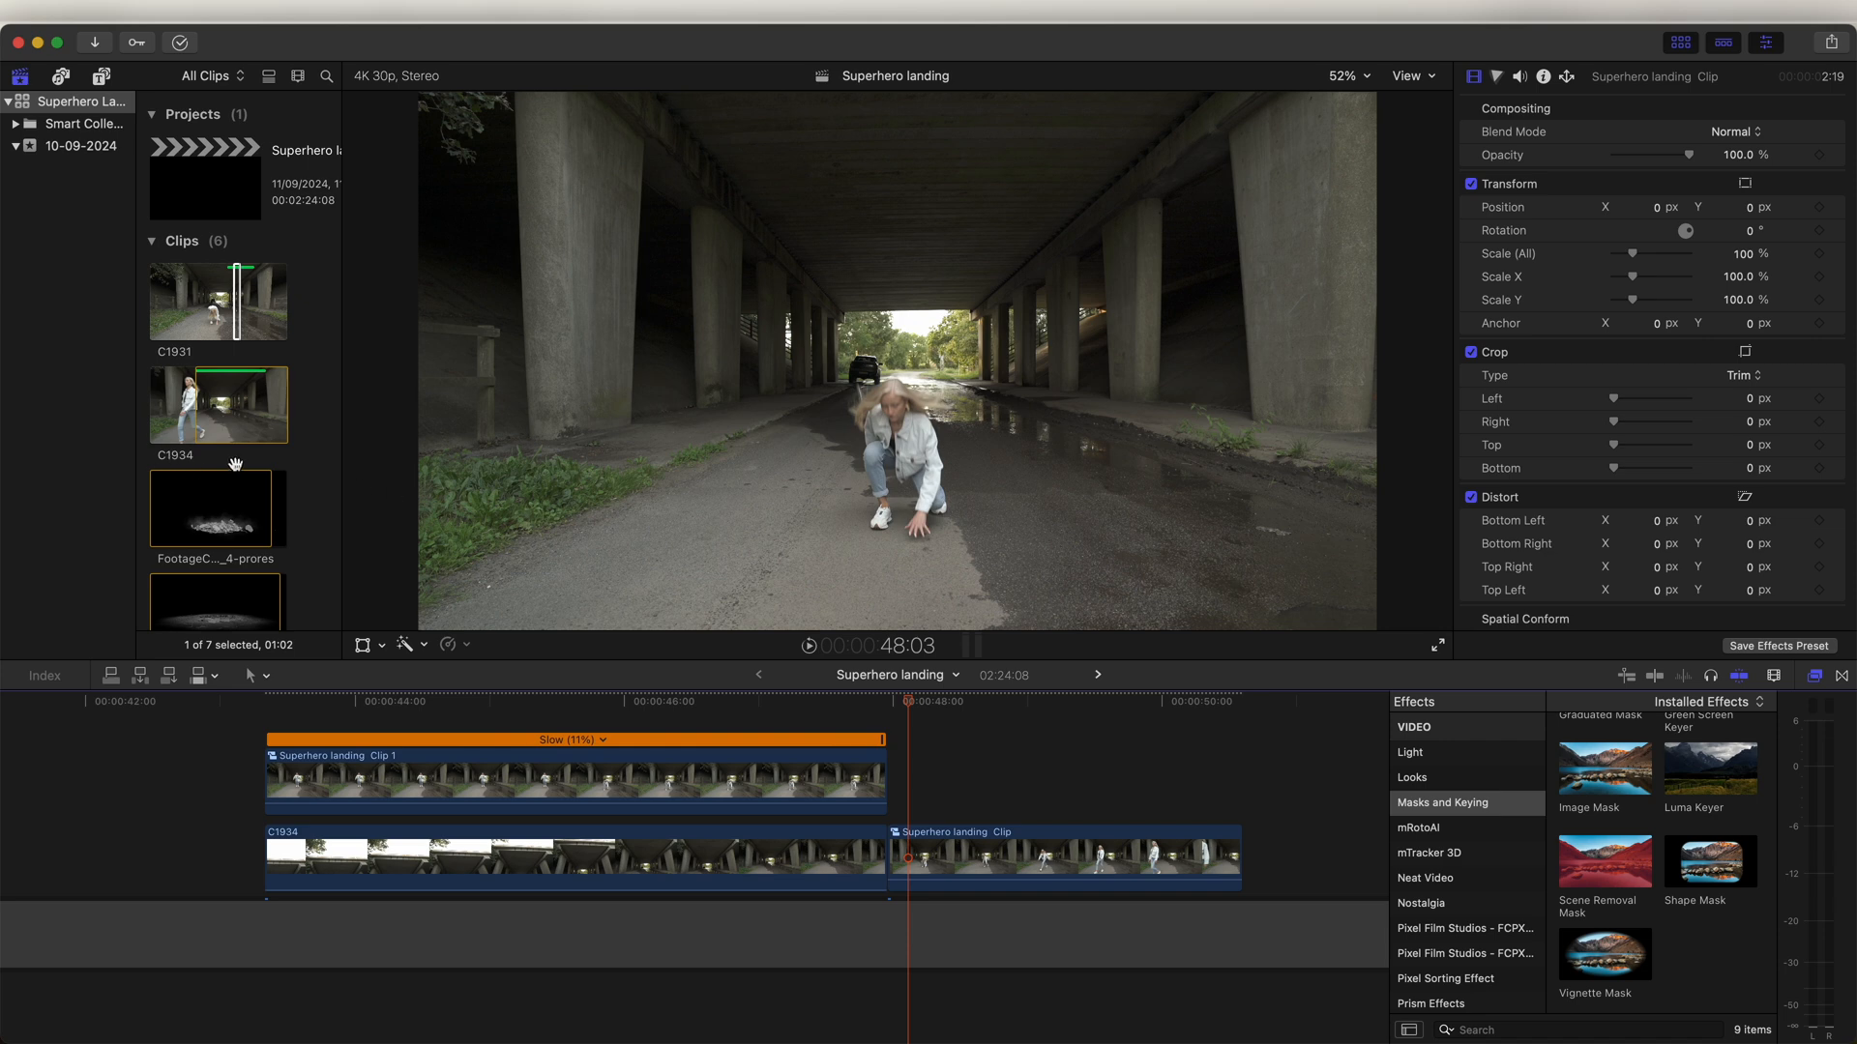
Step: Preview the ground burst debris and ground impact effect clips in the browser
scroll(235, 464, "down", 2)
left_click(155, 431)
key("space")
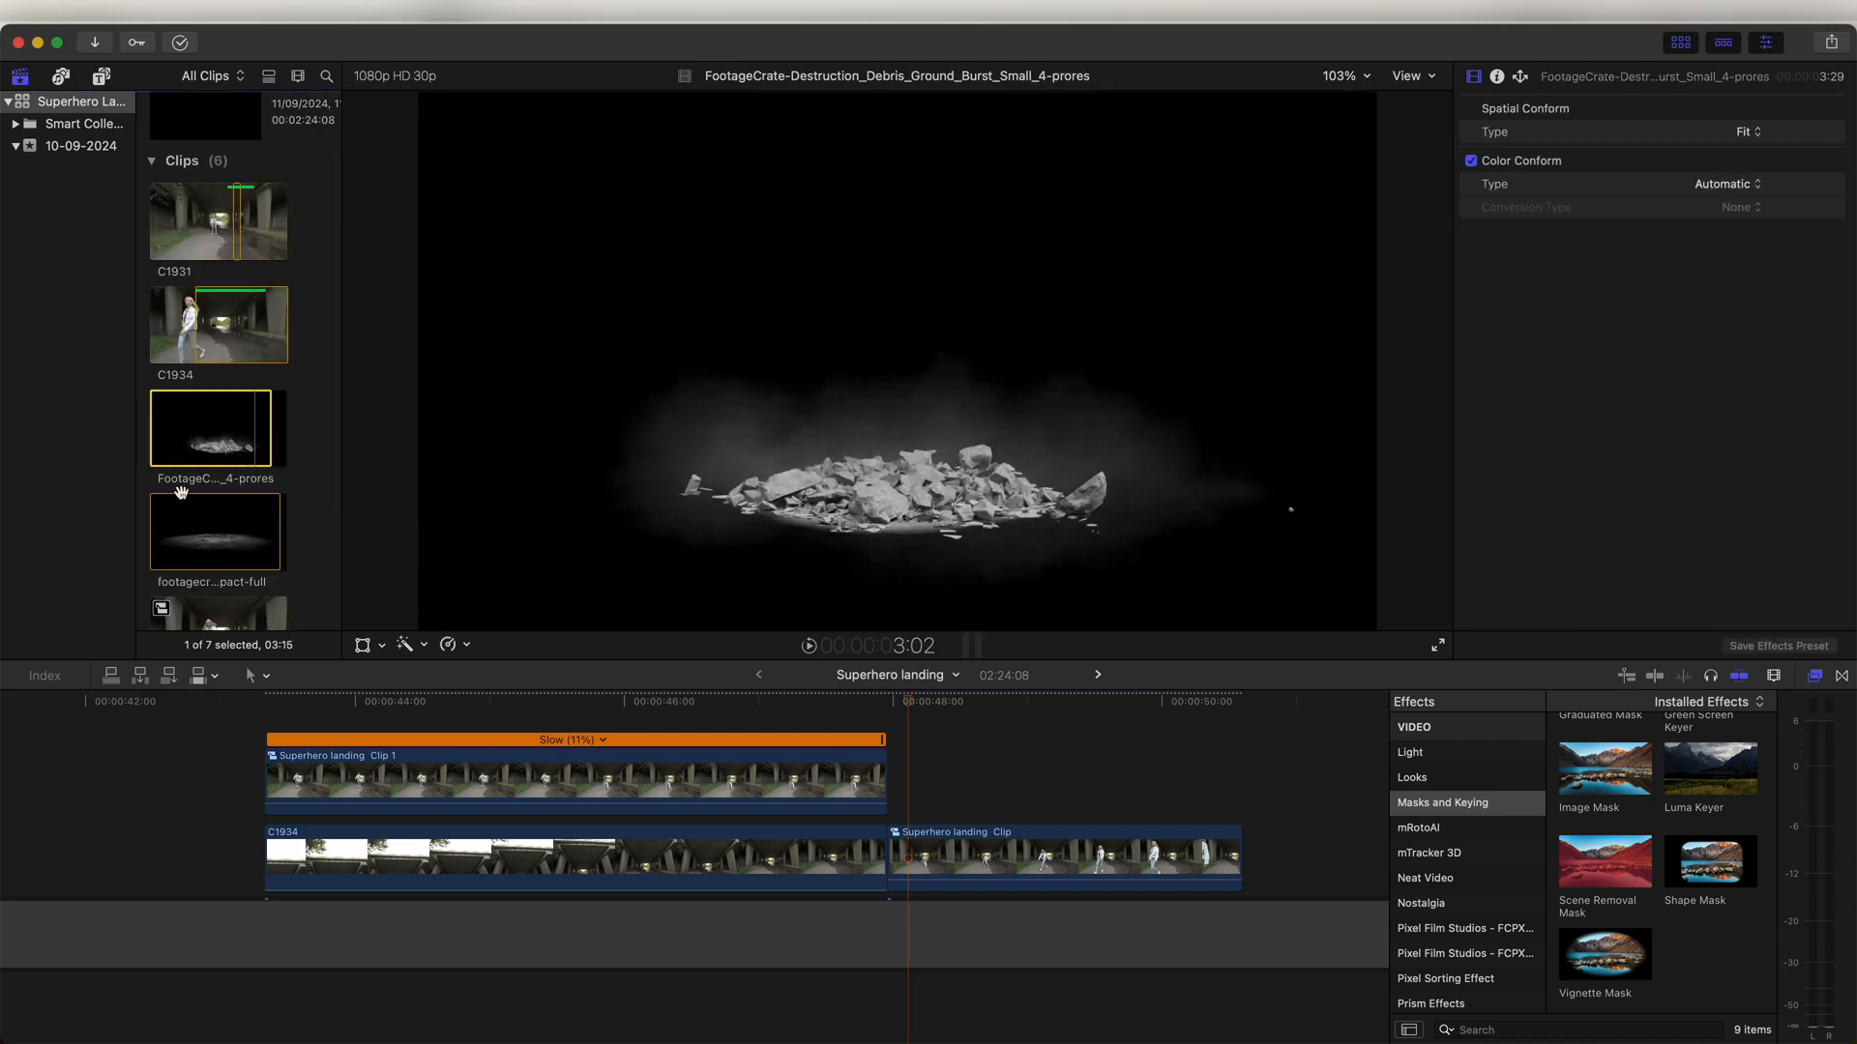
left_click(160, 538)
key("space")
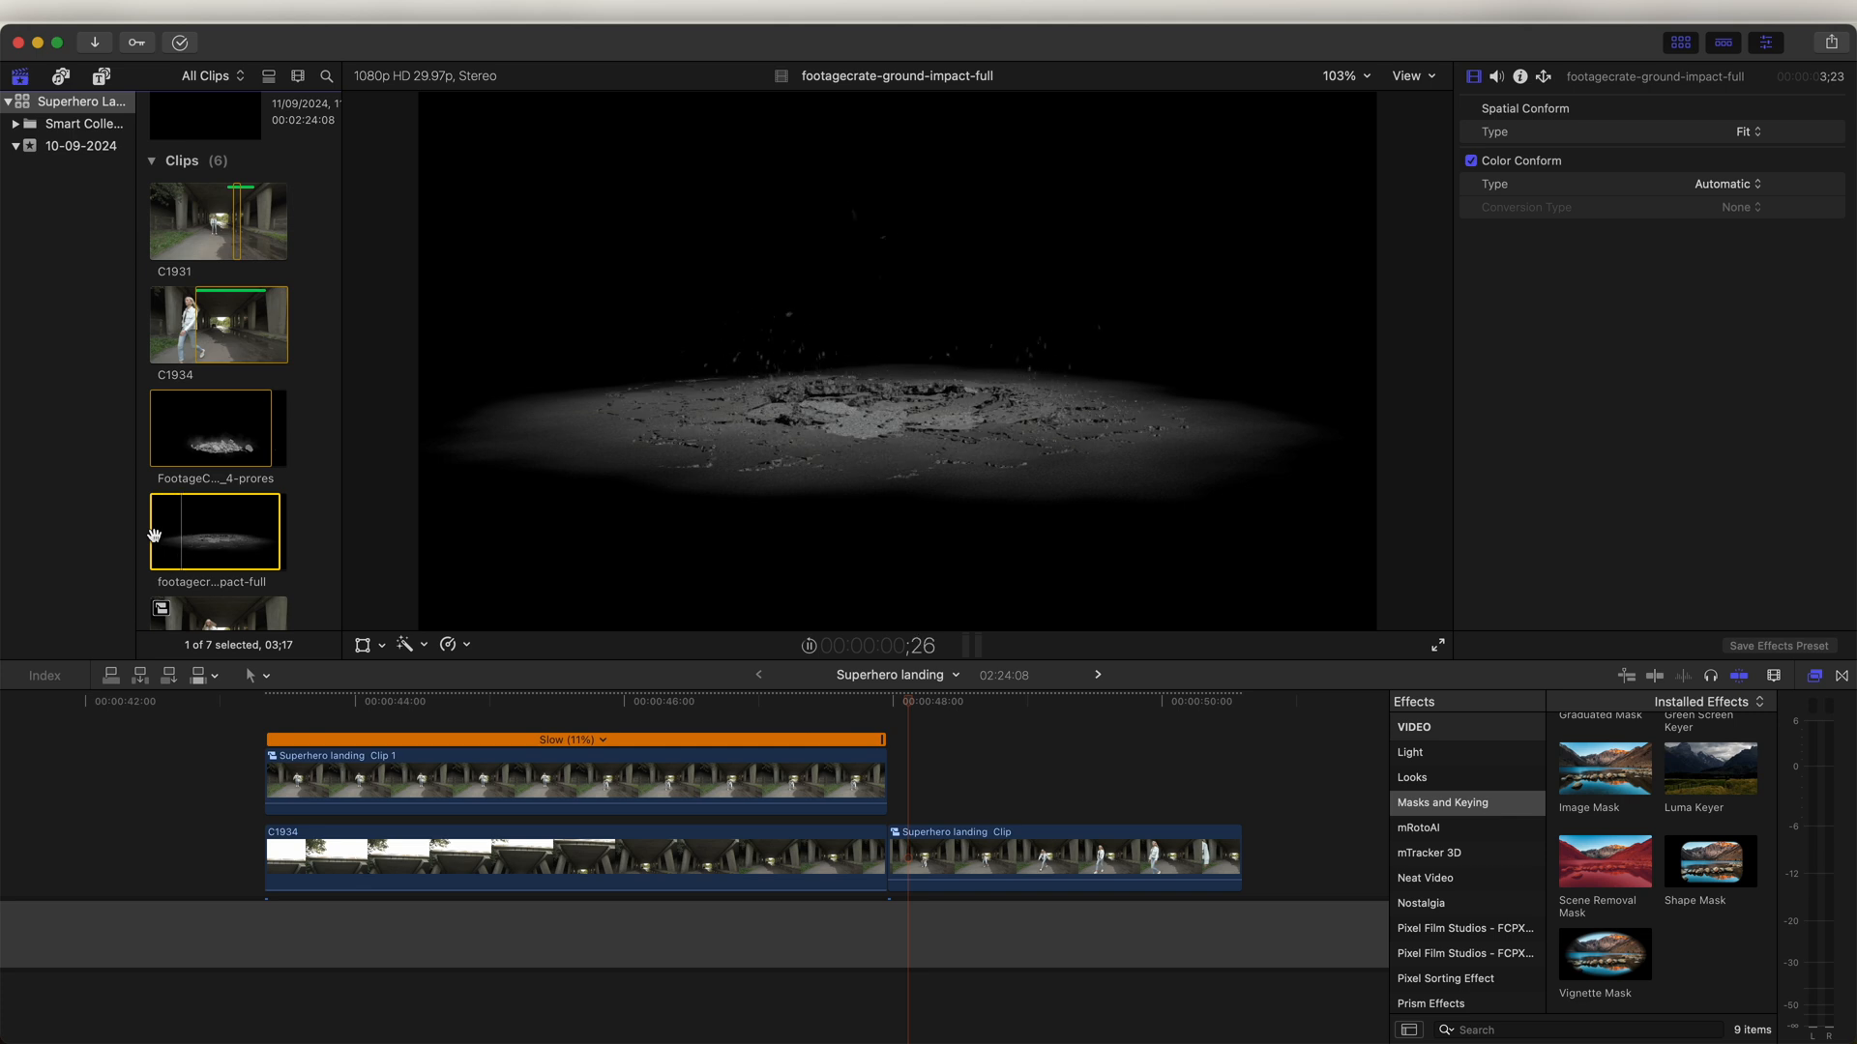
Step: Place the footagecrate-ground-impact-full clip above the landing clip, trim its start so it lasts 3:07, and align it with the landing
left_click_drag(154, 535, 897, 788)
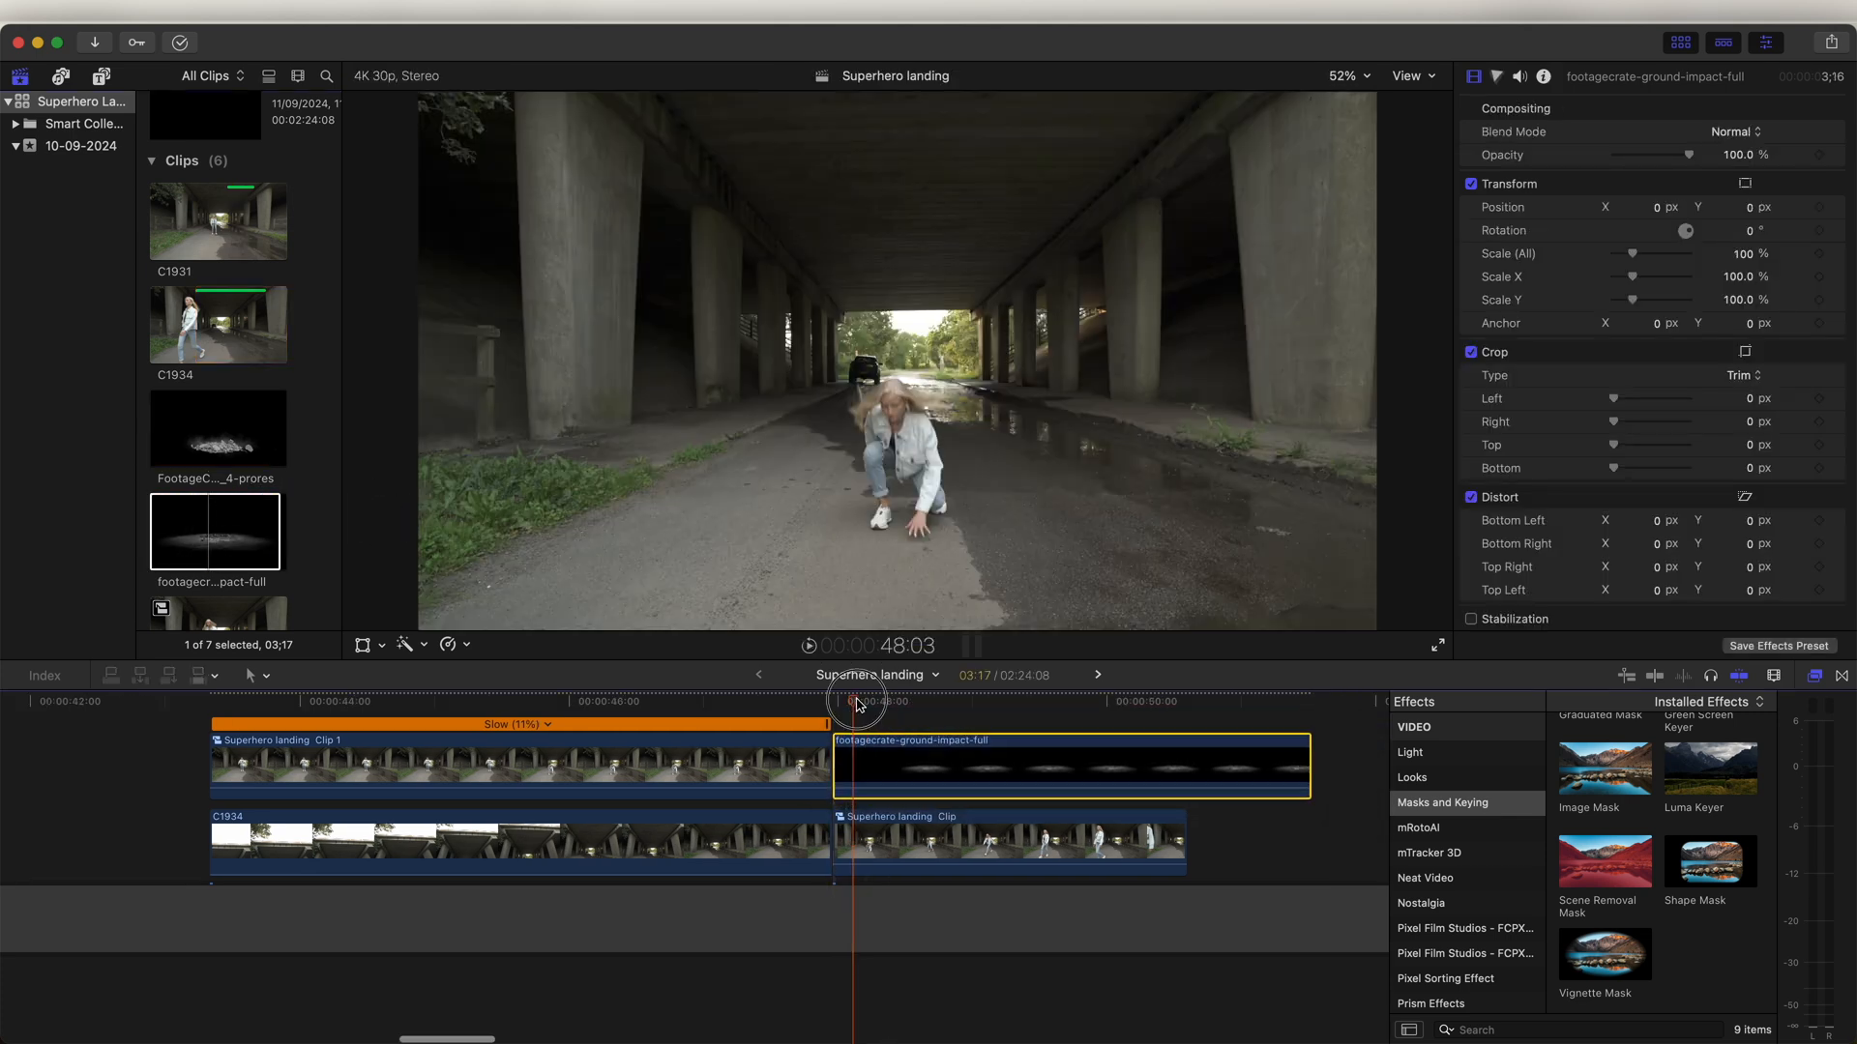
left_click_drag(832, 703, 829, 706)
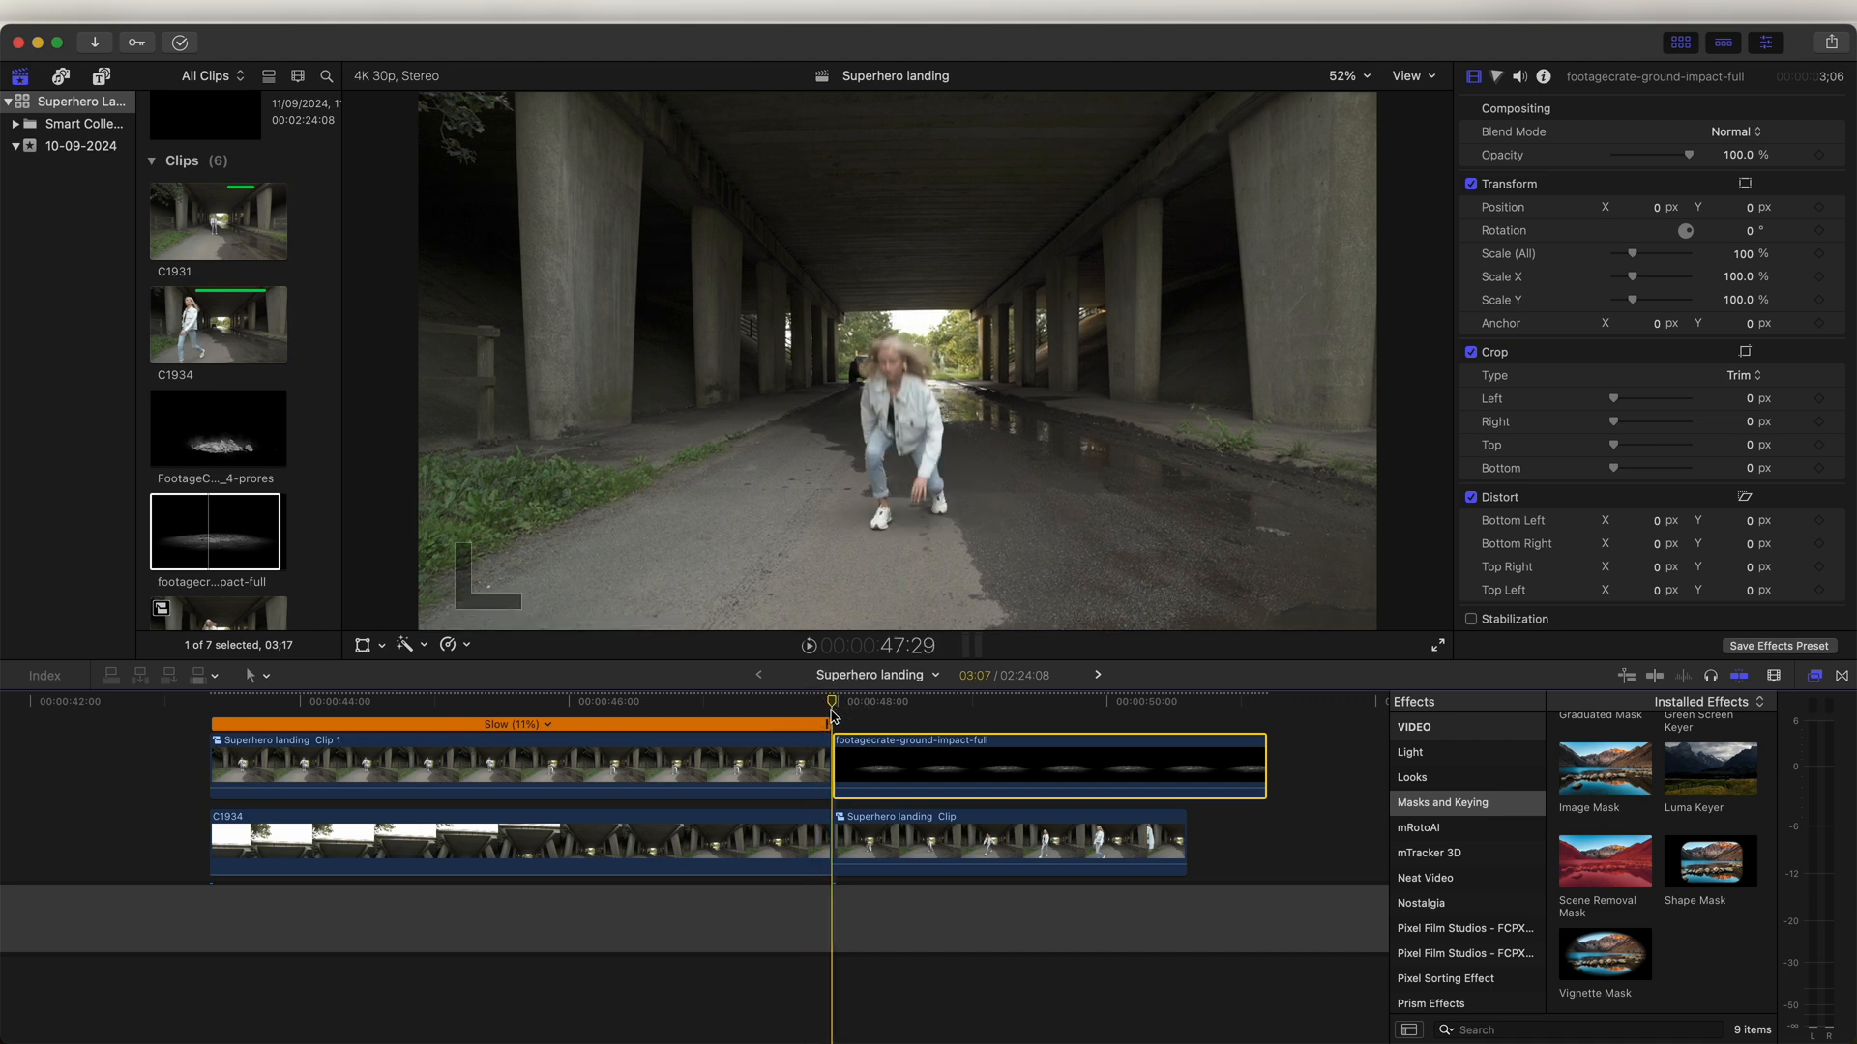
left_click(882, 772)
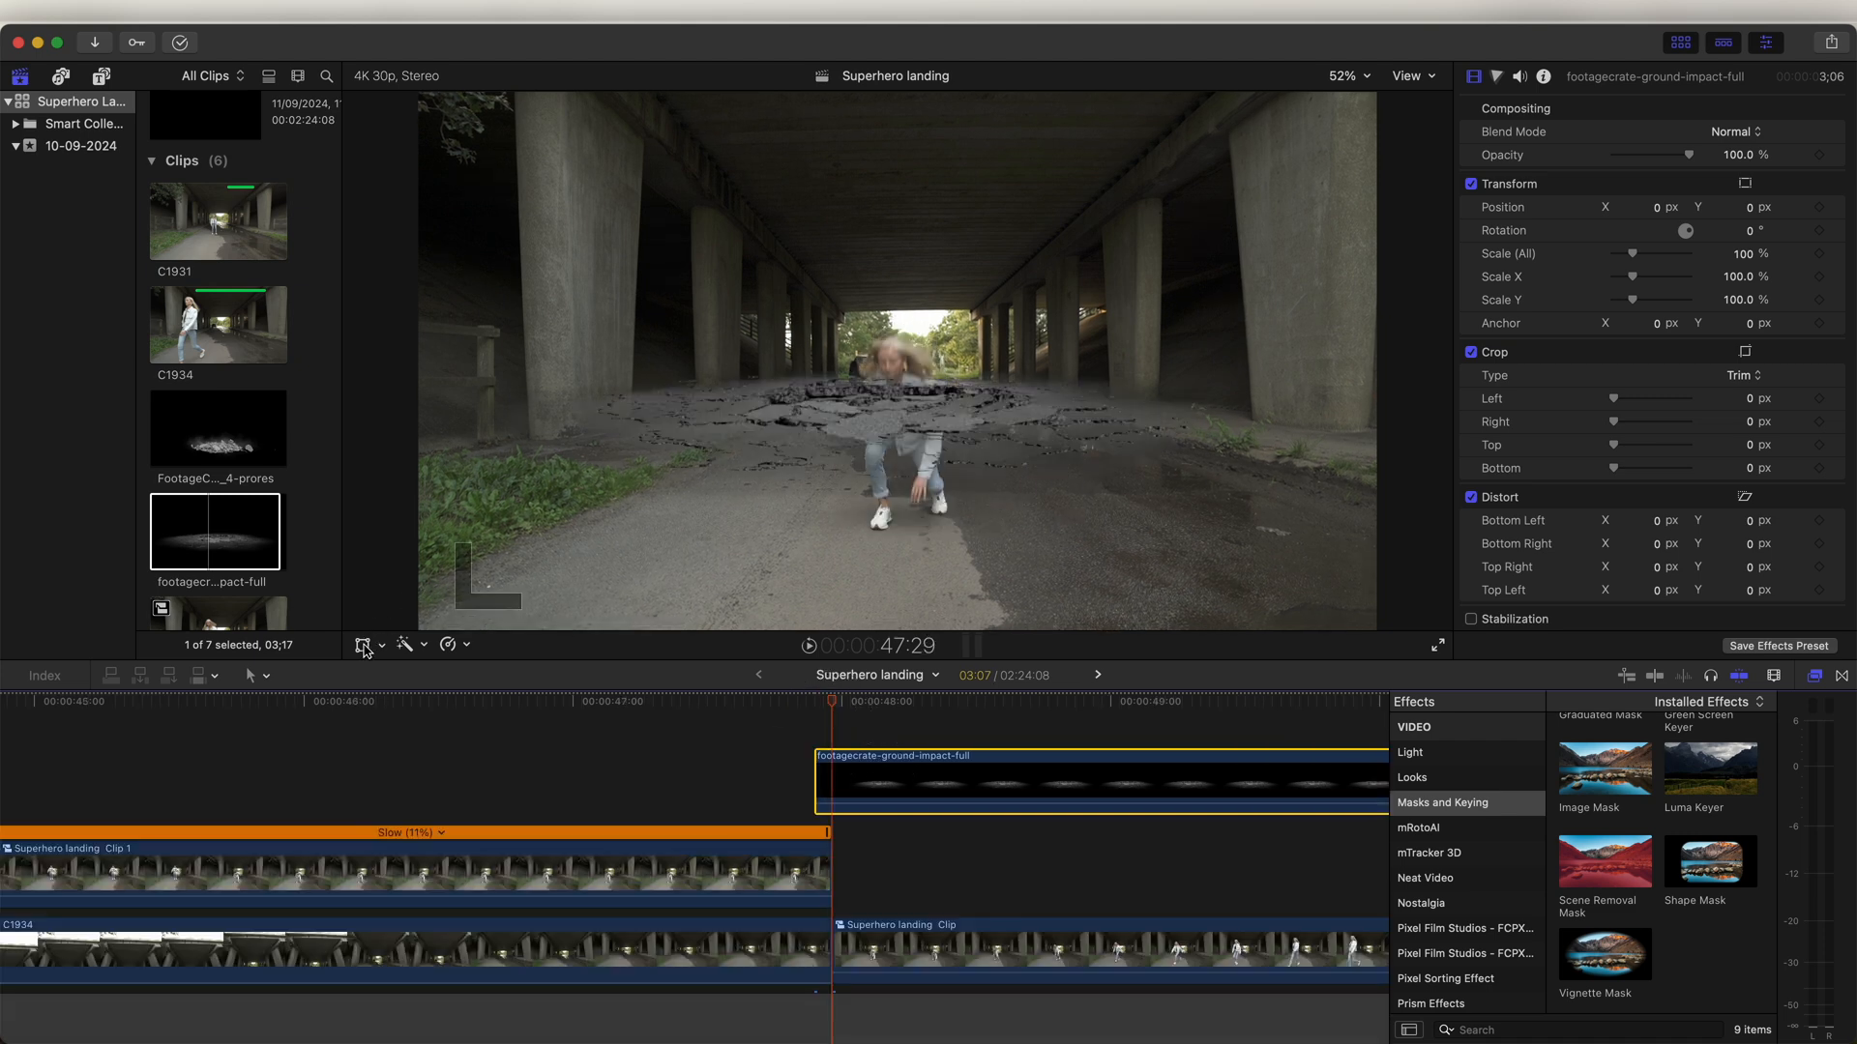
Step: Scale the ground impact clip to 89% and position it under the woman at X 98.9 px, Y -417.1 px
left_click(364, 646)
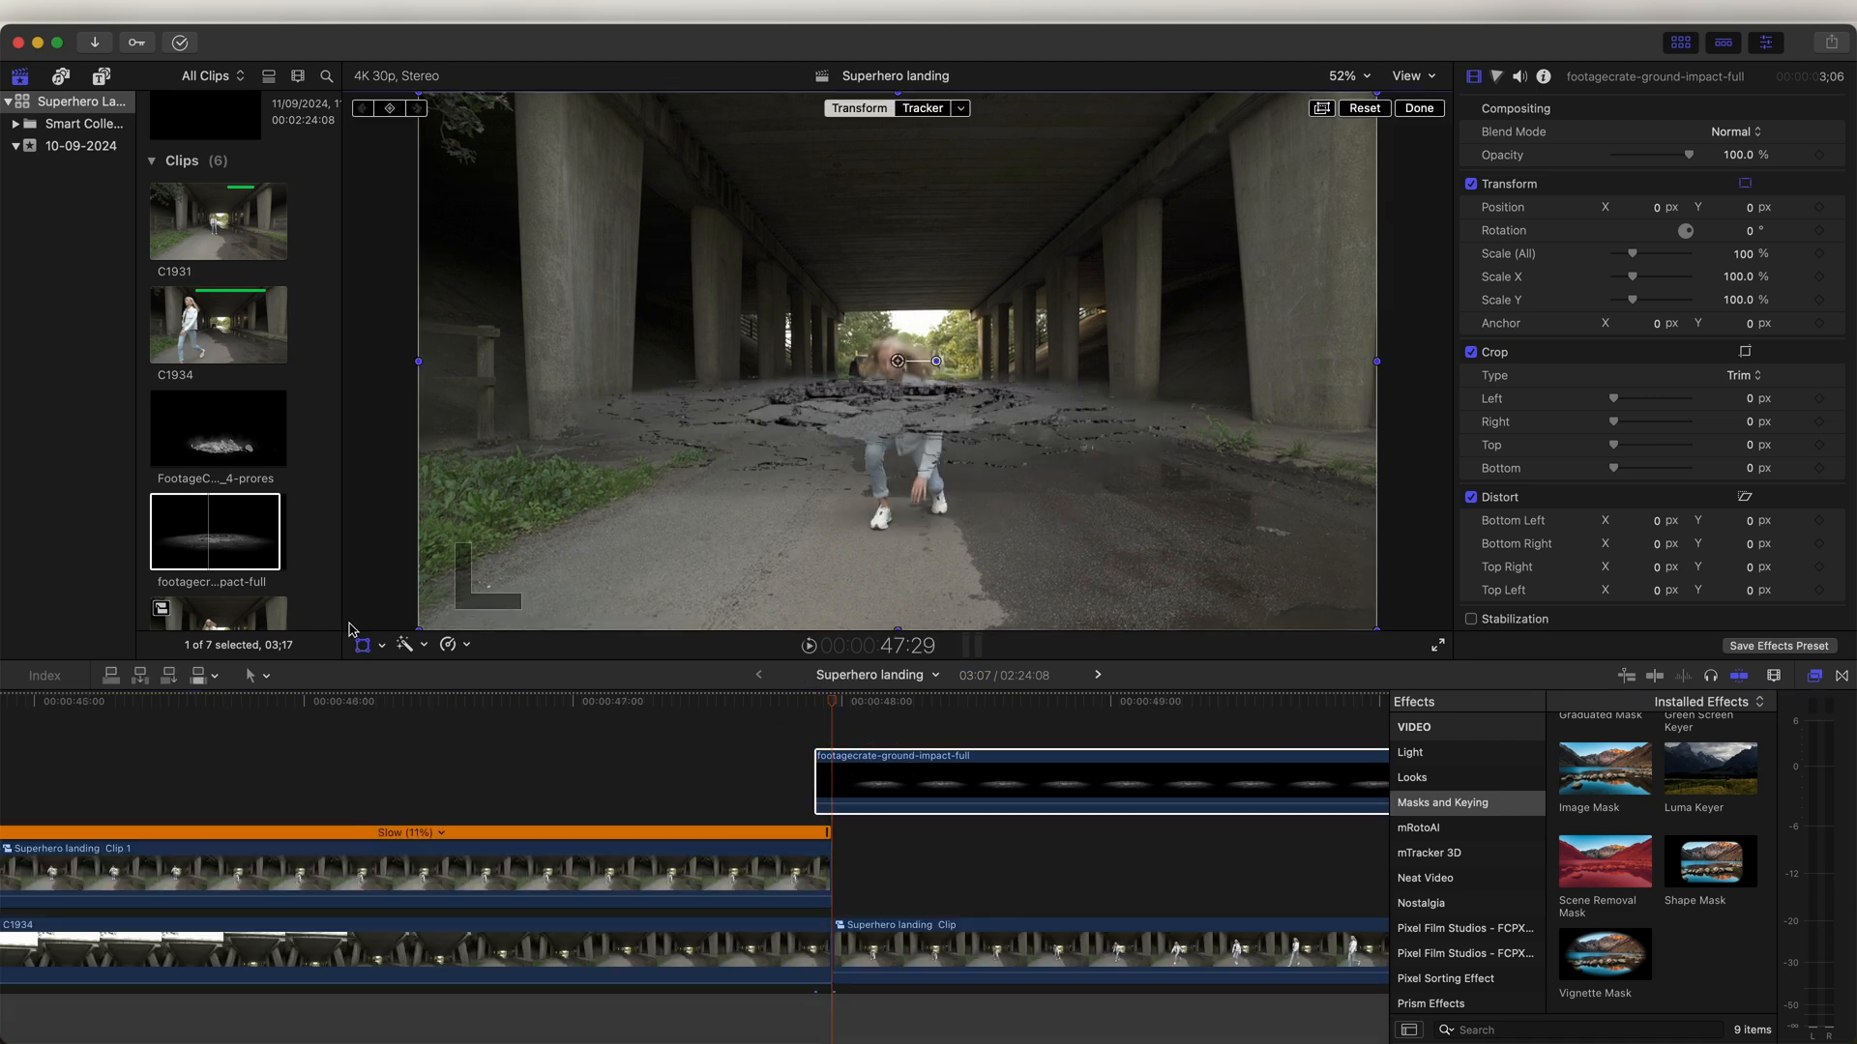
left_click_drag(894, 375, 927, 463)
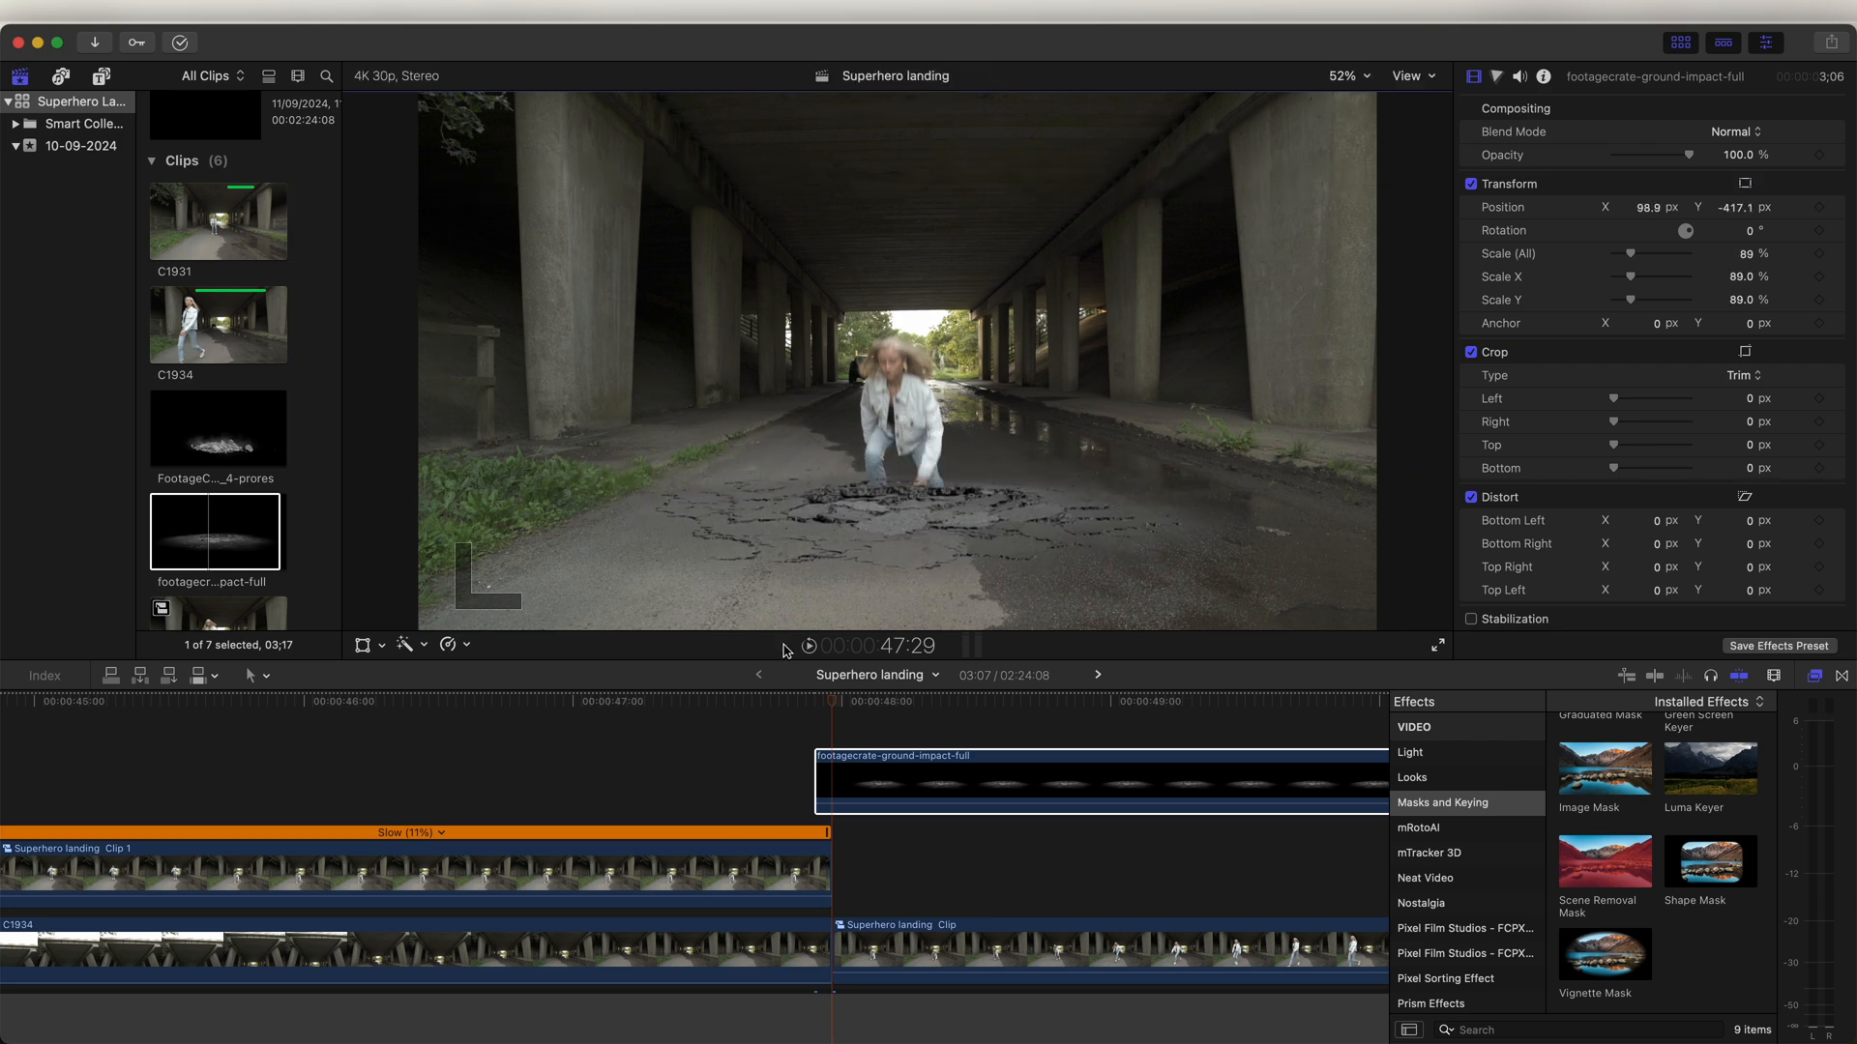
Step: Duplicate the Superhero landing Clip onto the layer above the ground impact clip, at the same start time
scroll(873, 894, "right", 2)
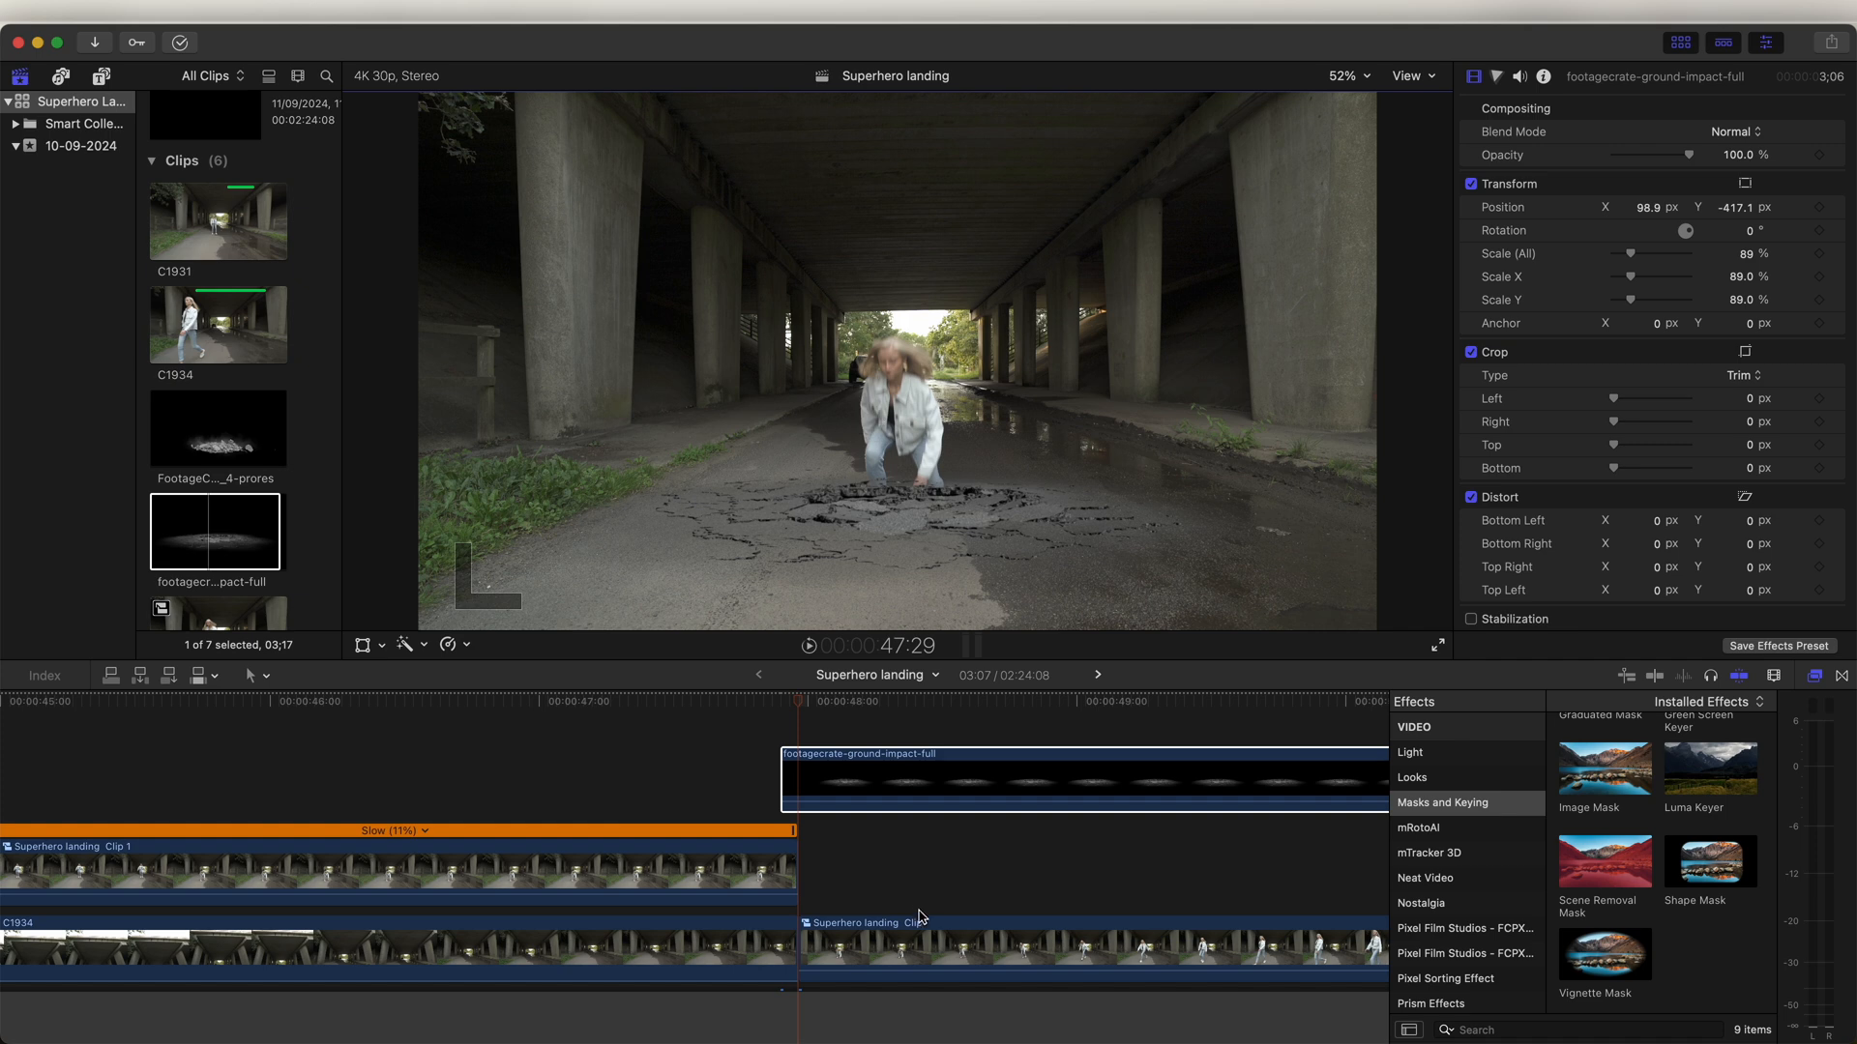
scroll(918, 917, "right", 6)
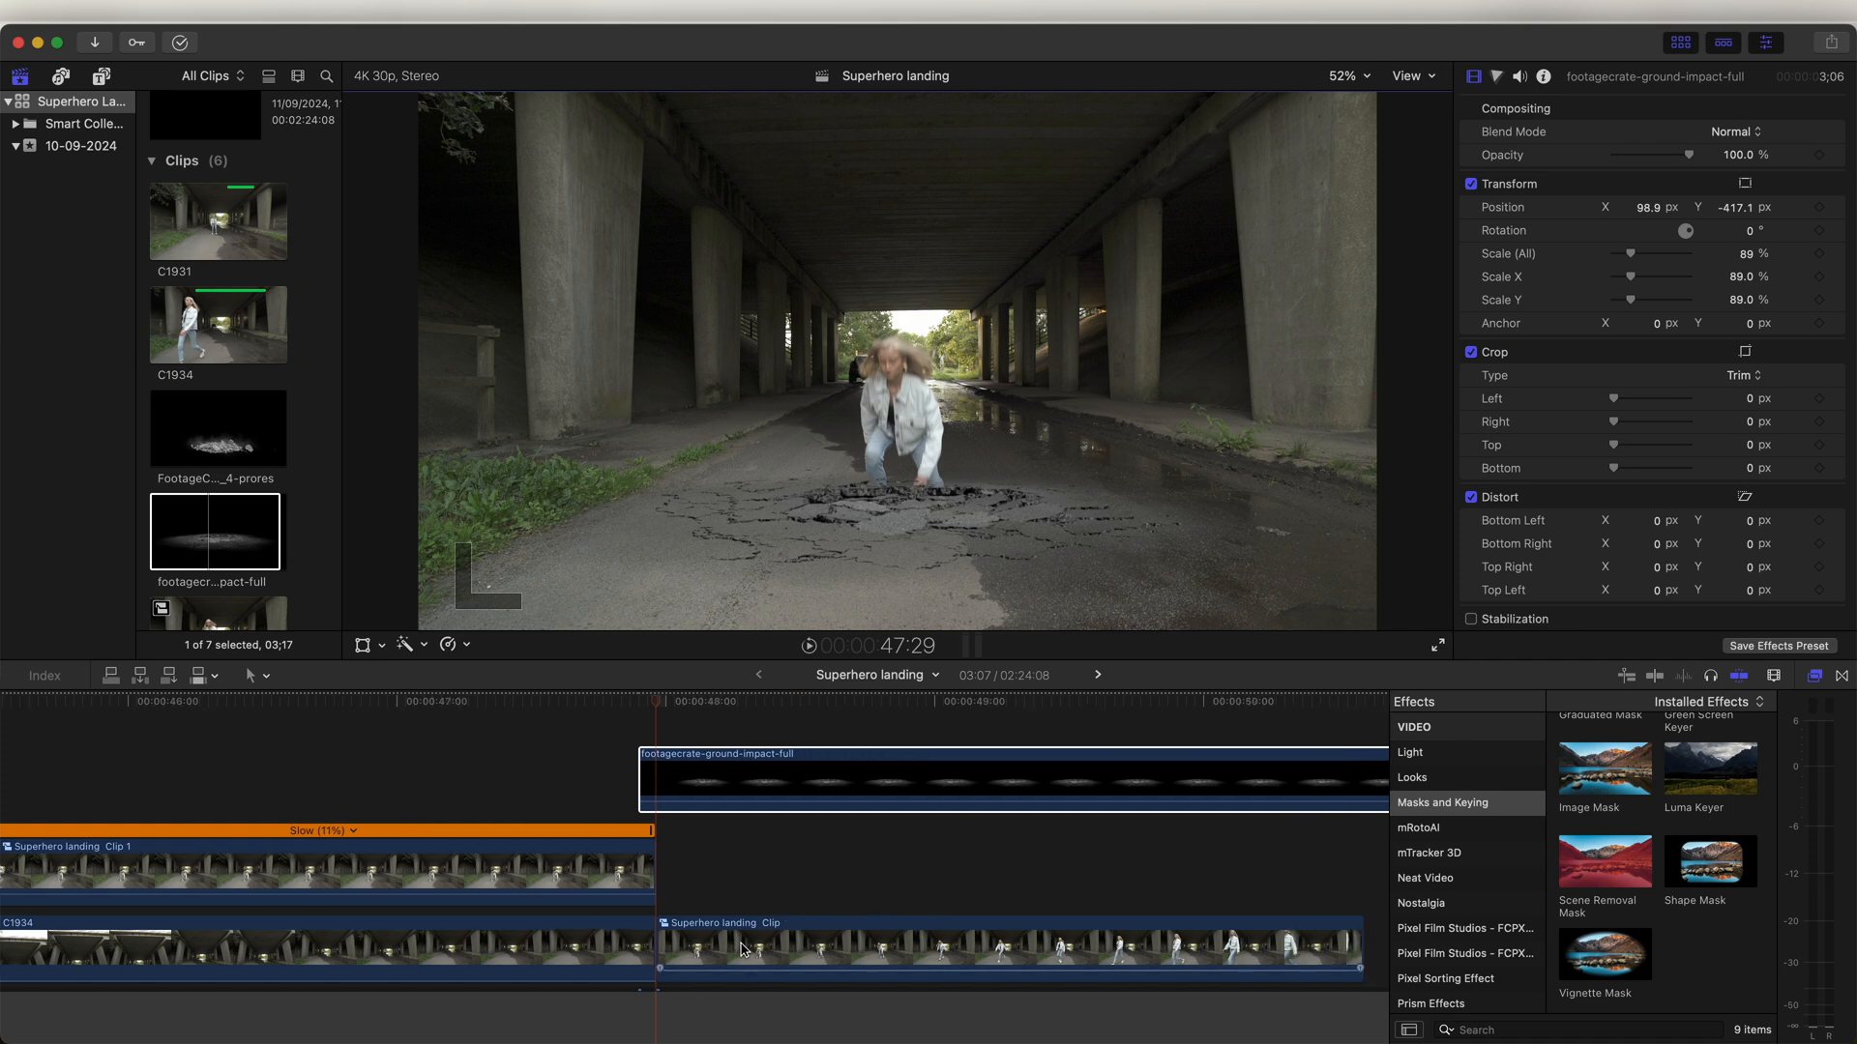
left_click_drag(744, 949, 752, 777)
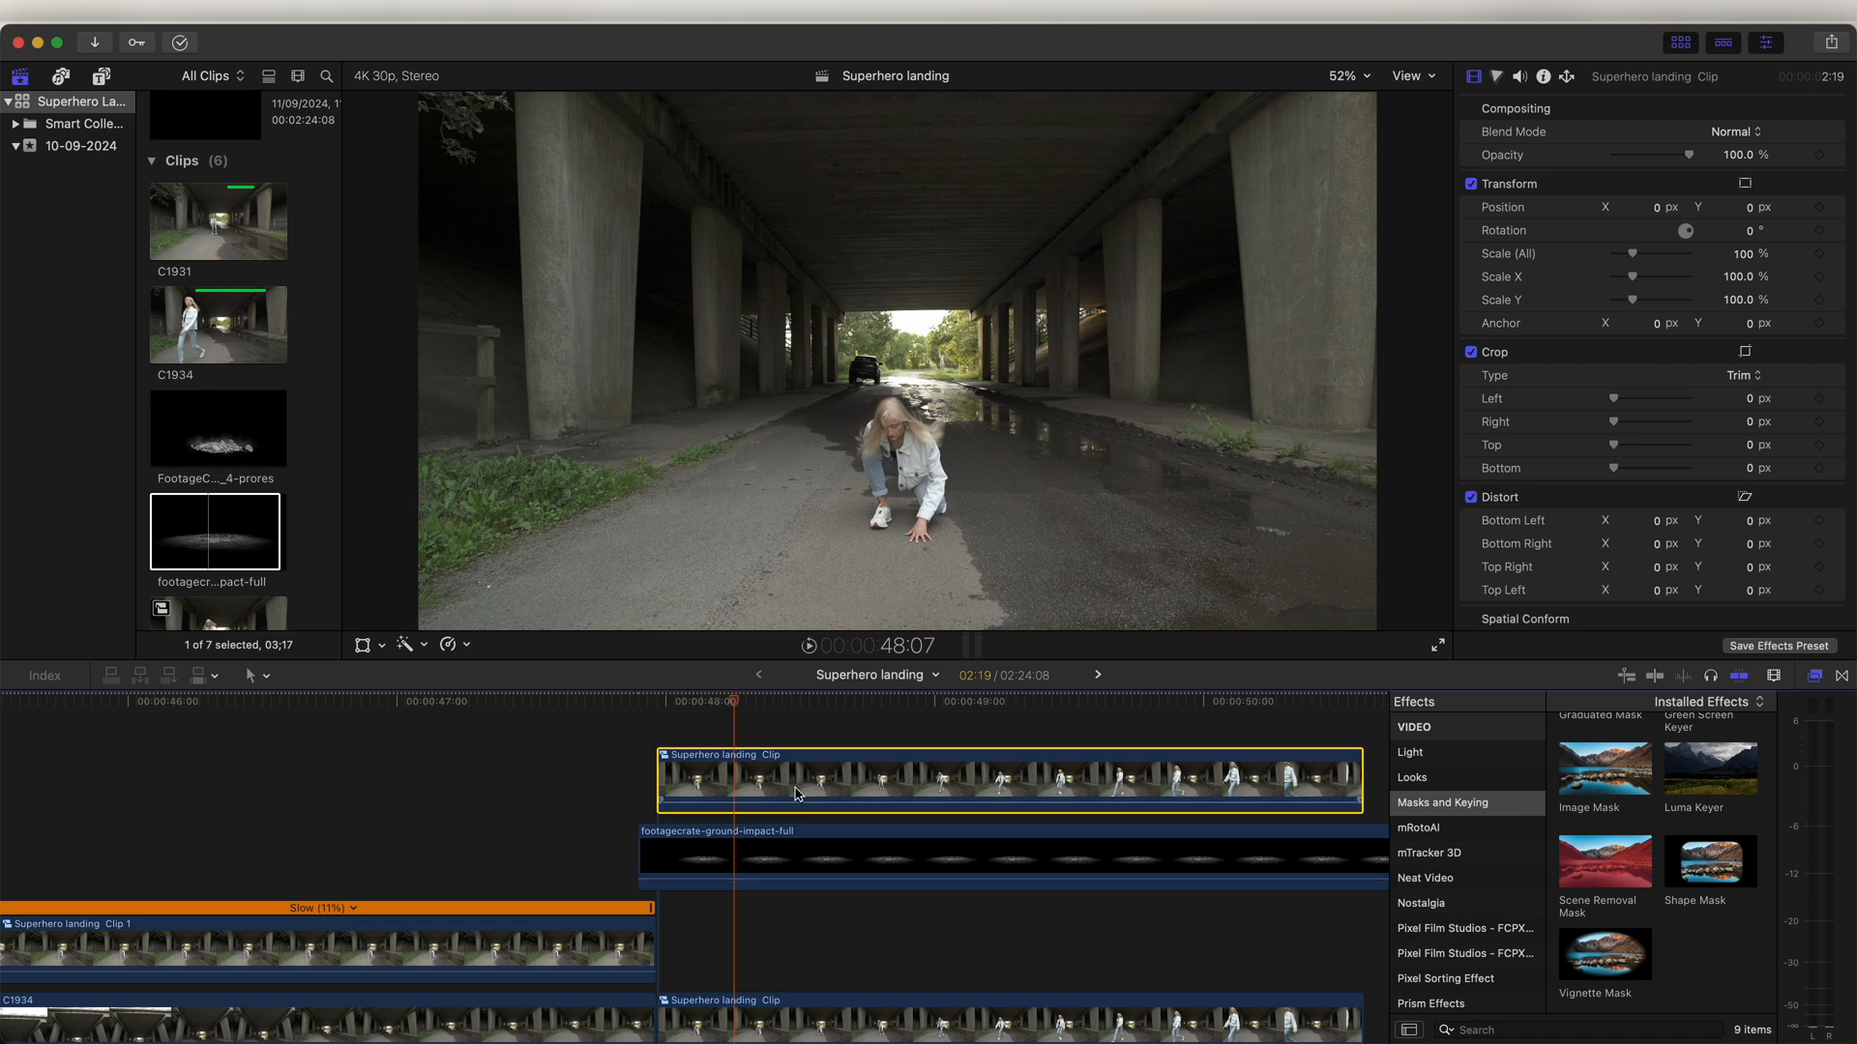
Step: Apply the Scene Removal Mask to the upper Superhero landing Clip and set its Reference to Last Frame
left_click_drag(1598, 869, 936, 776)
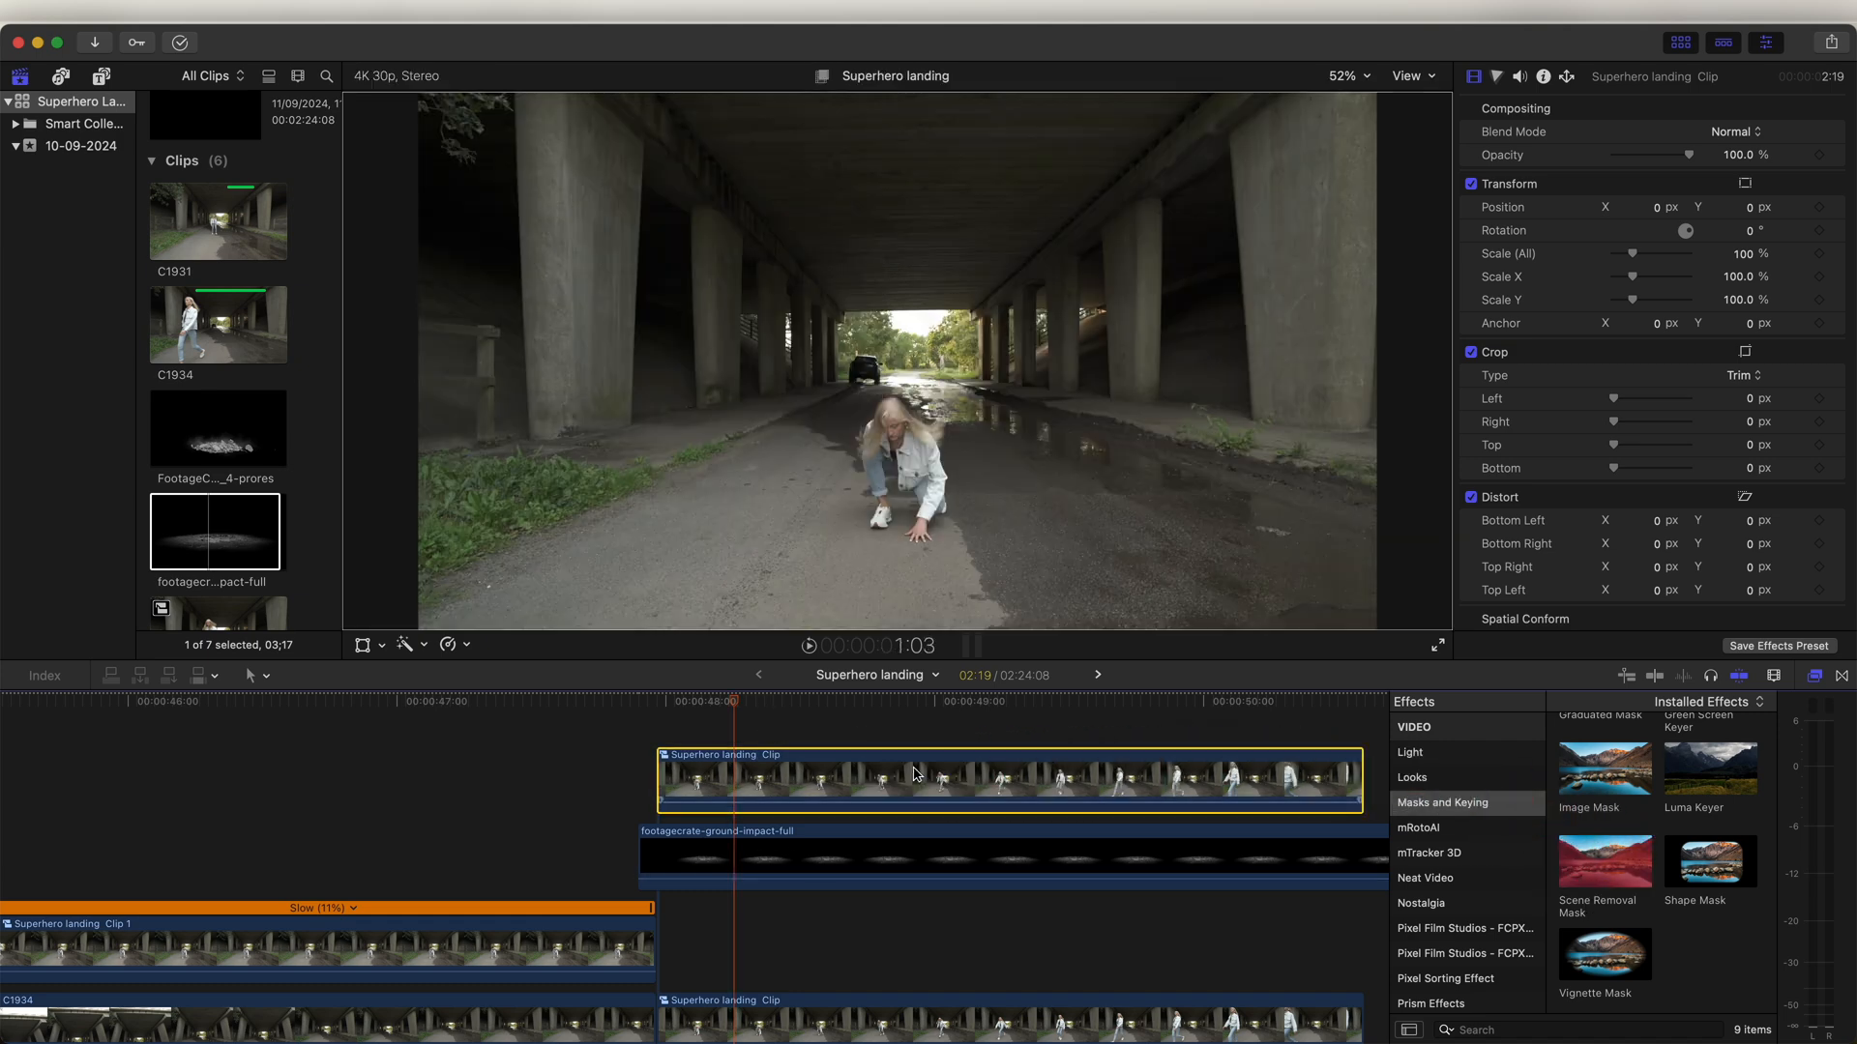
left_click(1731, 159)
left_click(1705, 226)
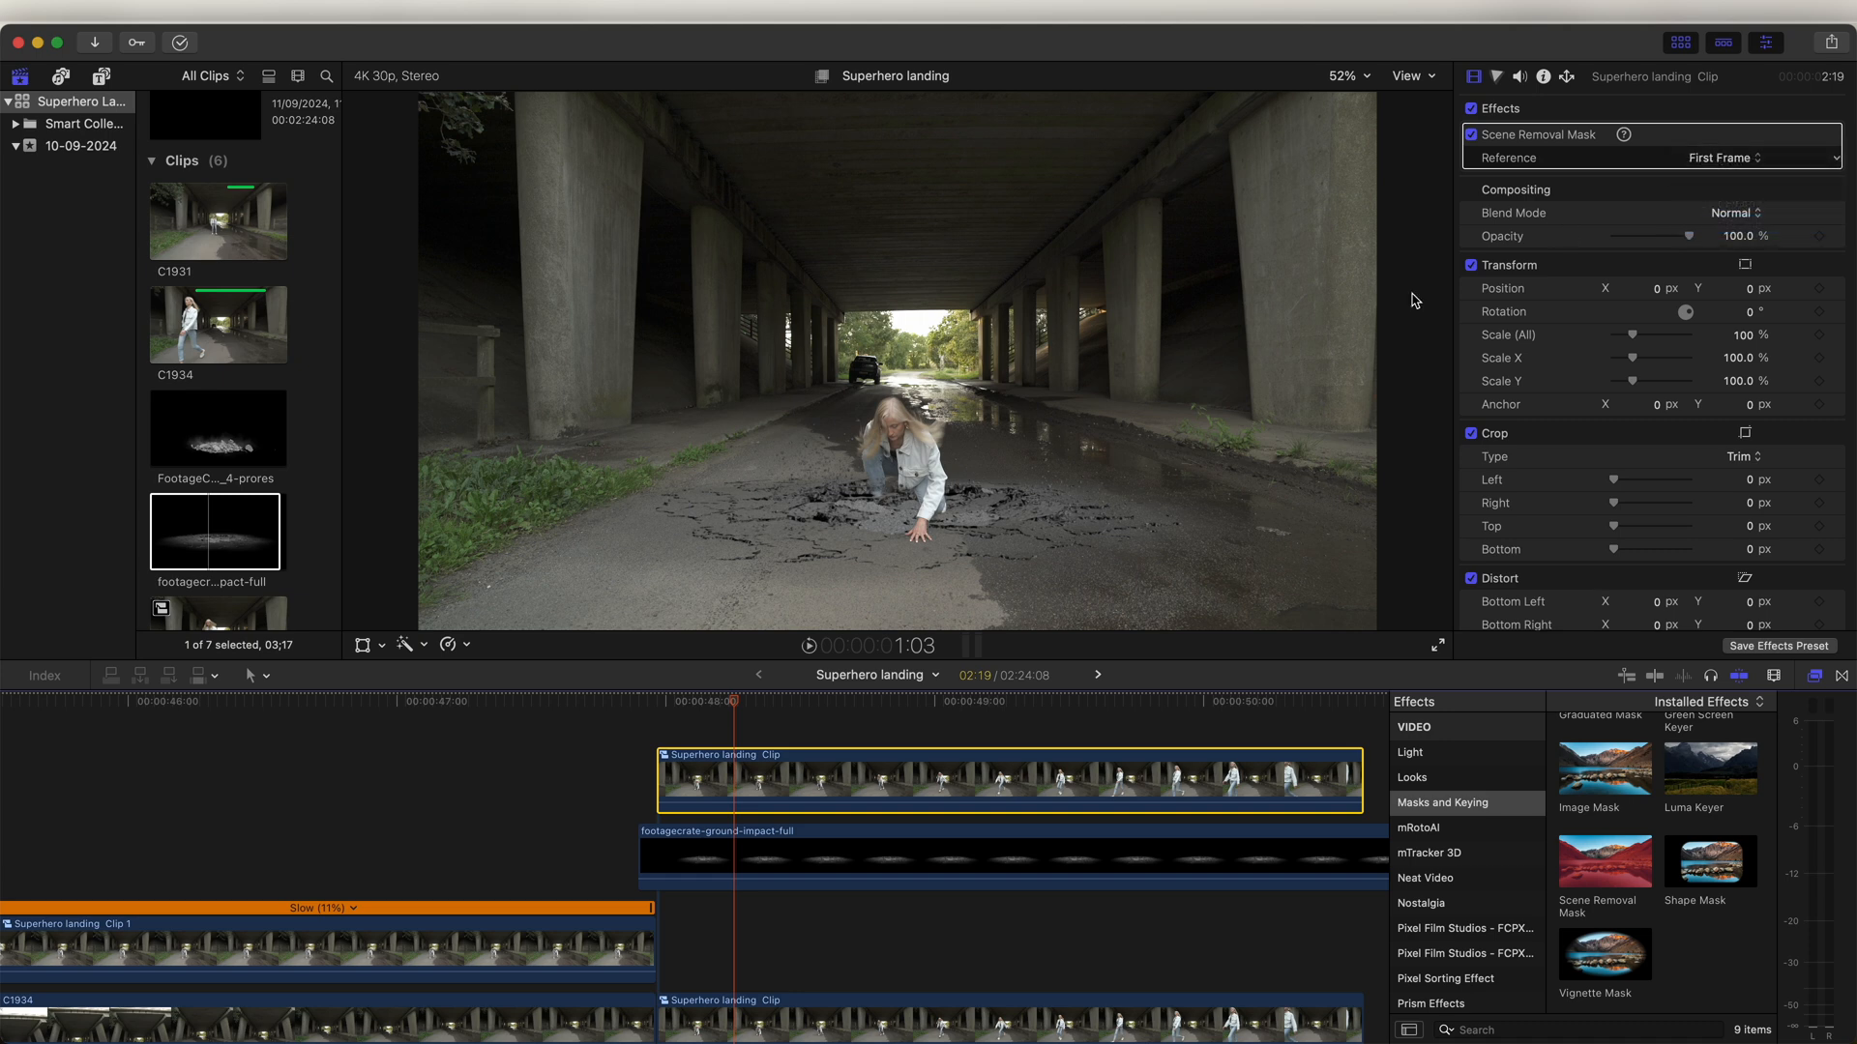
Step: Reposition the ground impact clip at X 103.5 px, Y -458.1 px so the cracks sit beneath the woman at 48:04
left_click(945, 706)
left_click_drag(945, 706, 707, 706)
left_click(711, 858)
left_click(362, 644)
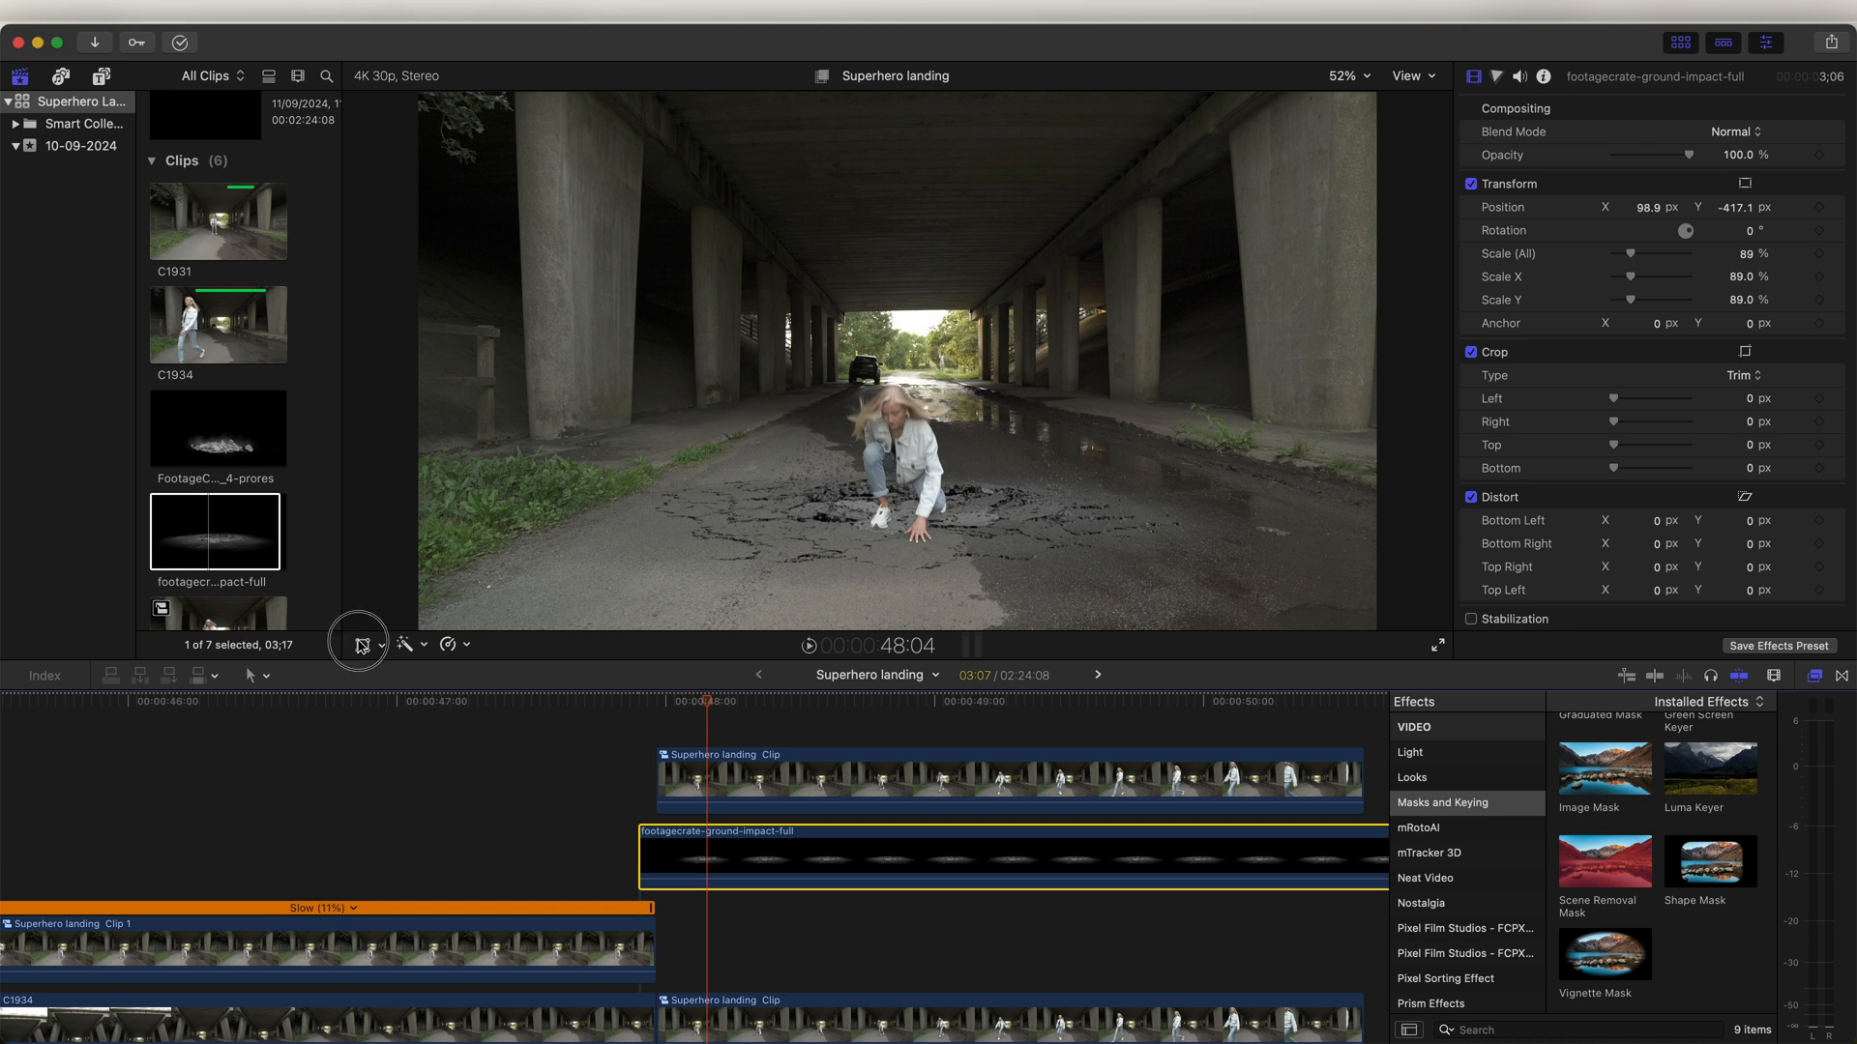
left_click_drag(951, 478, 957, 488)
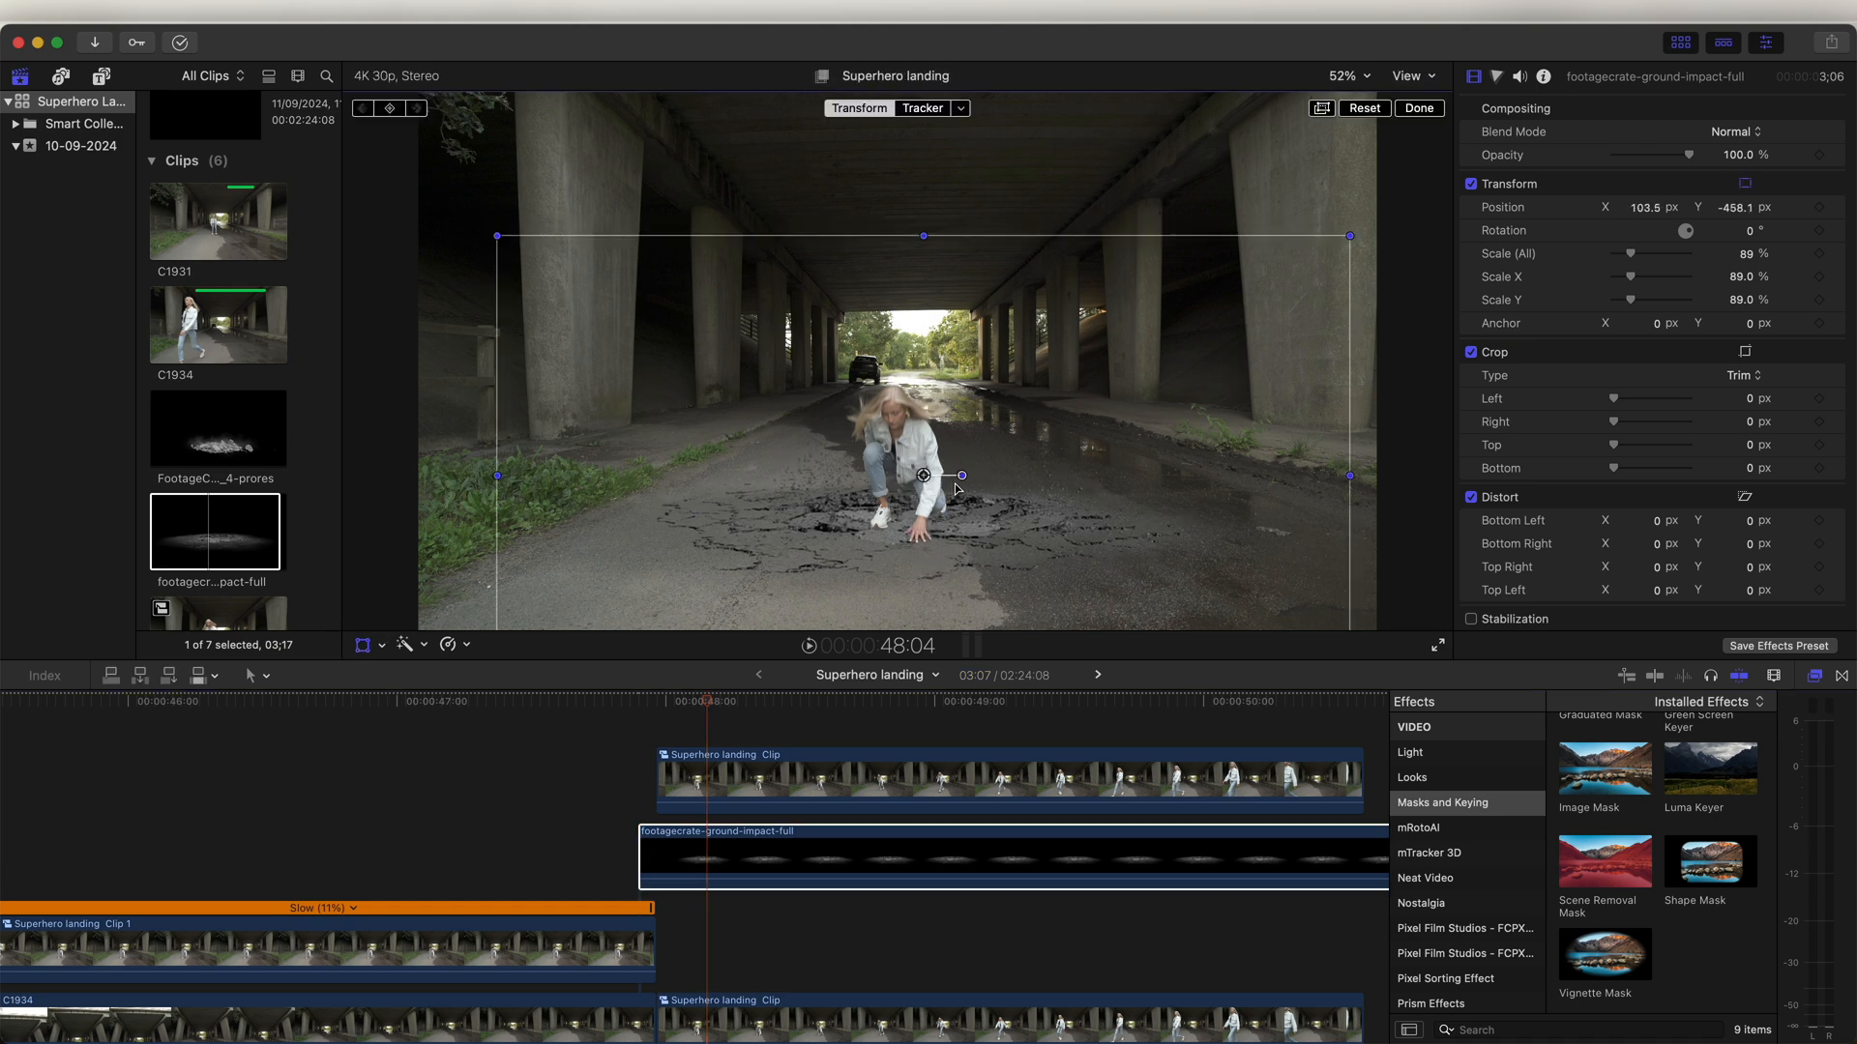
left_click(1425, 110)
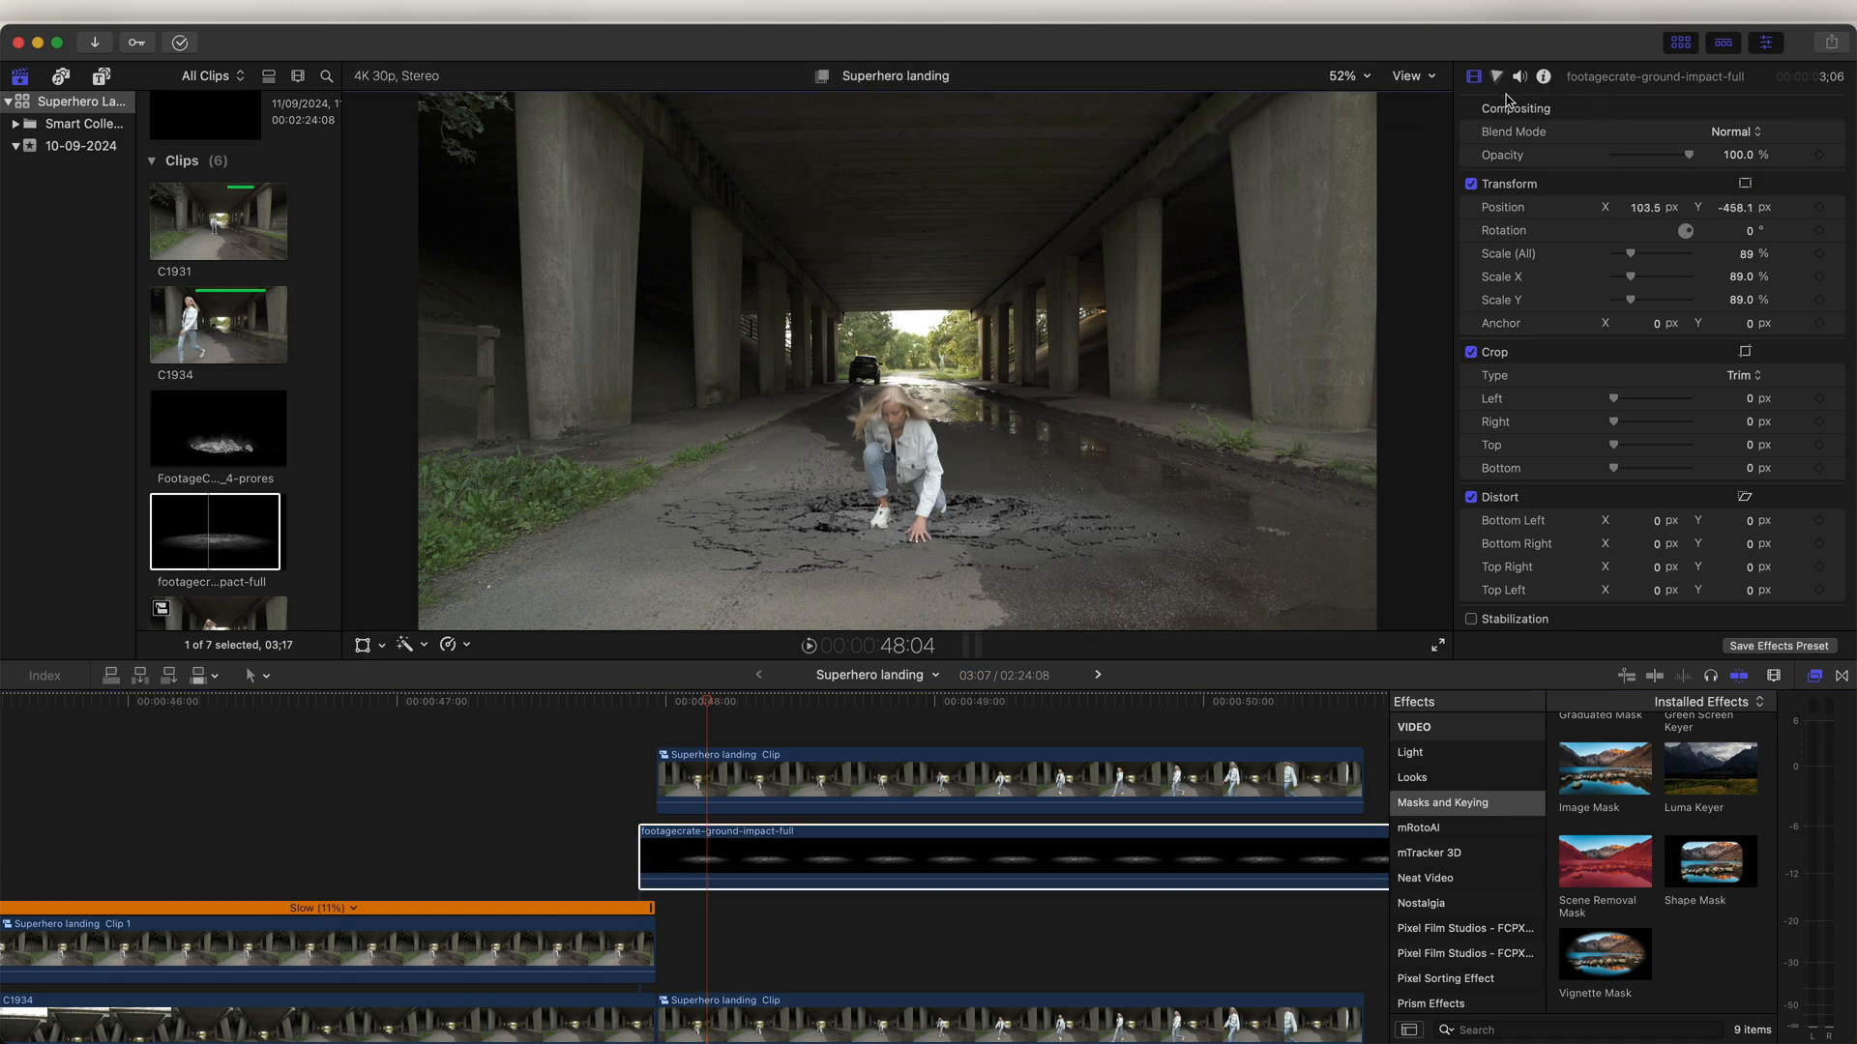
Step: Set the ground impact clip's exposure to shadows 18%, midtones 15% and highlights -30%, and its midtone colour to 213°, -7%
left_click(1496, 78)
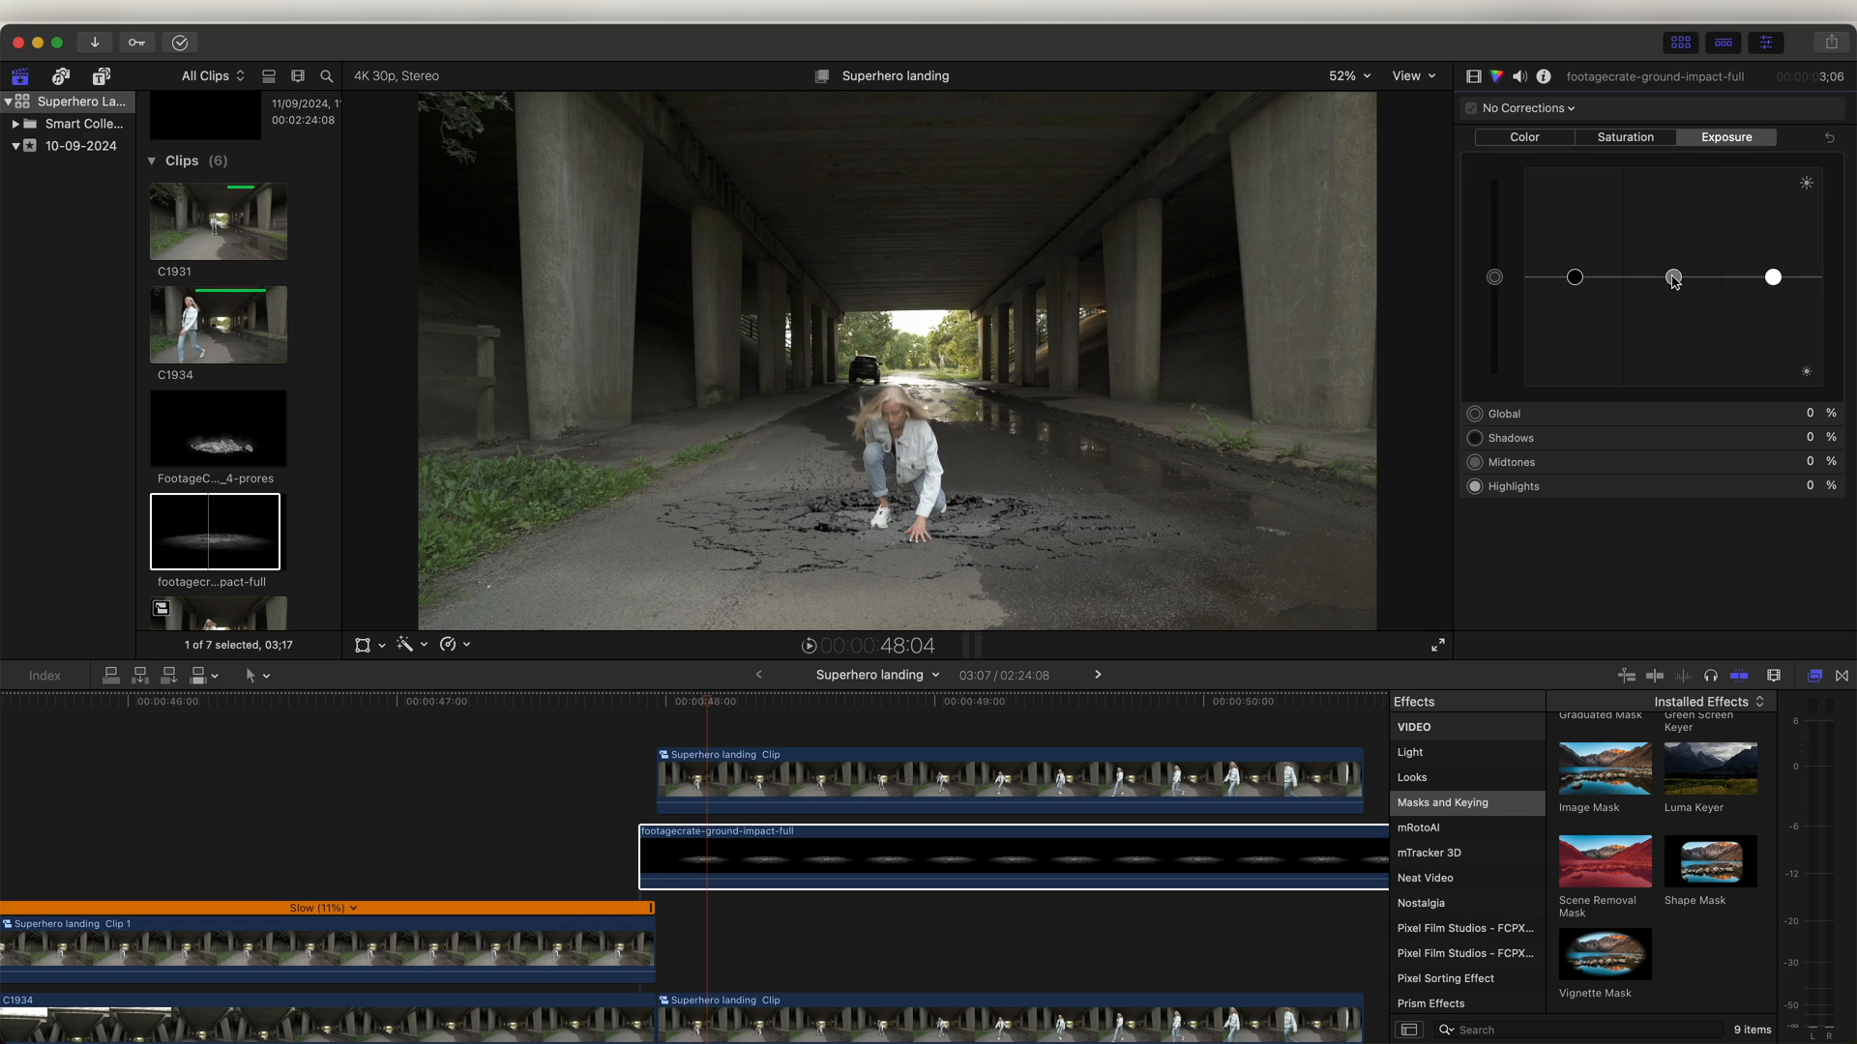
left_click_drag(1674, 280, 1675, 263)
left_click_drag(1675, 262, 1685, 286)
left_click(1524, 136)
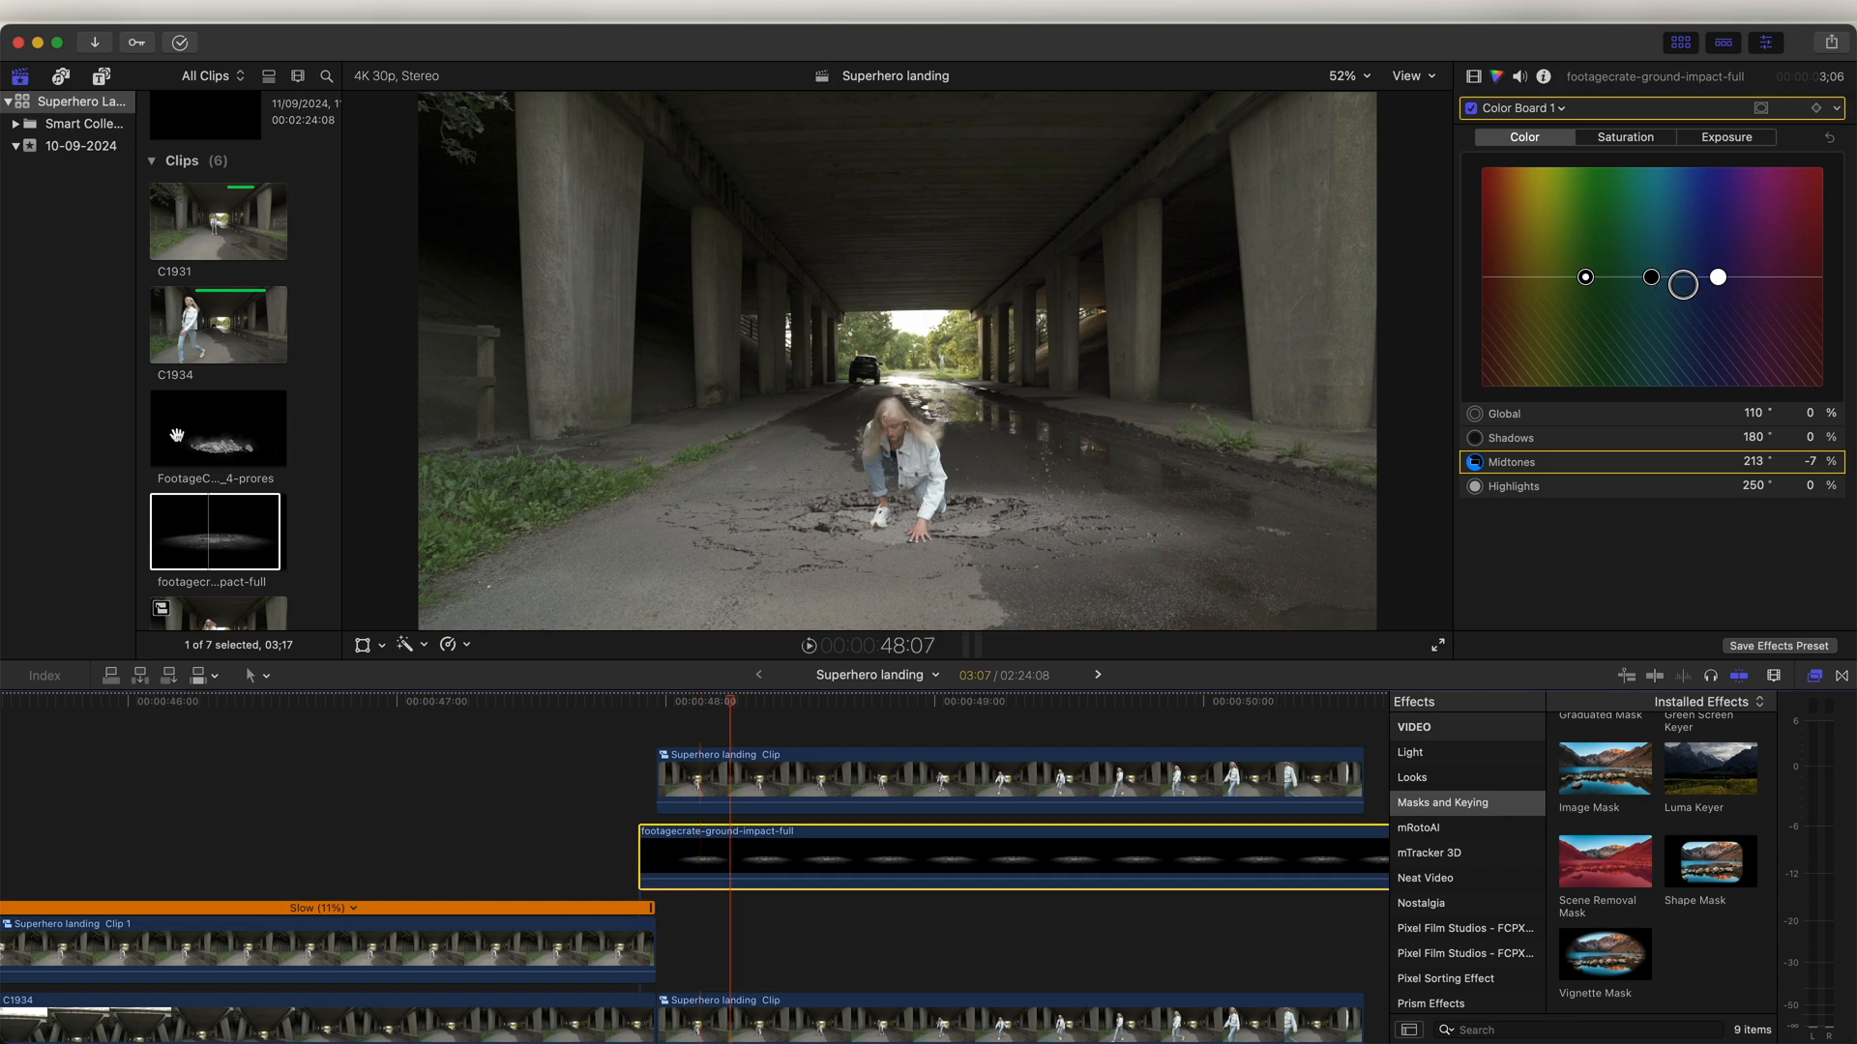
Step: Insert the FootageCrate ground burst debris clip between the upper landing clip and the ground impact, positioned at X 16 px, Y -130 px
left_click_drag(177, 435, 667, 773)
left_click(696, 706)
left_click_drag(697, 706, 747, 706)
left_click(363, 645)
left_click_drag(899, 364, 902, 395)
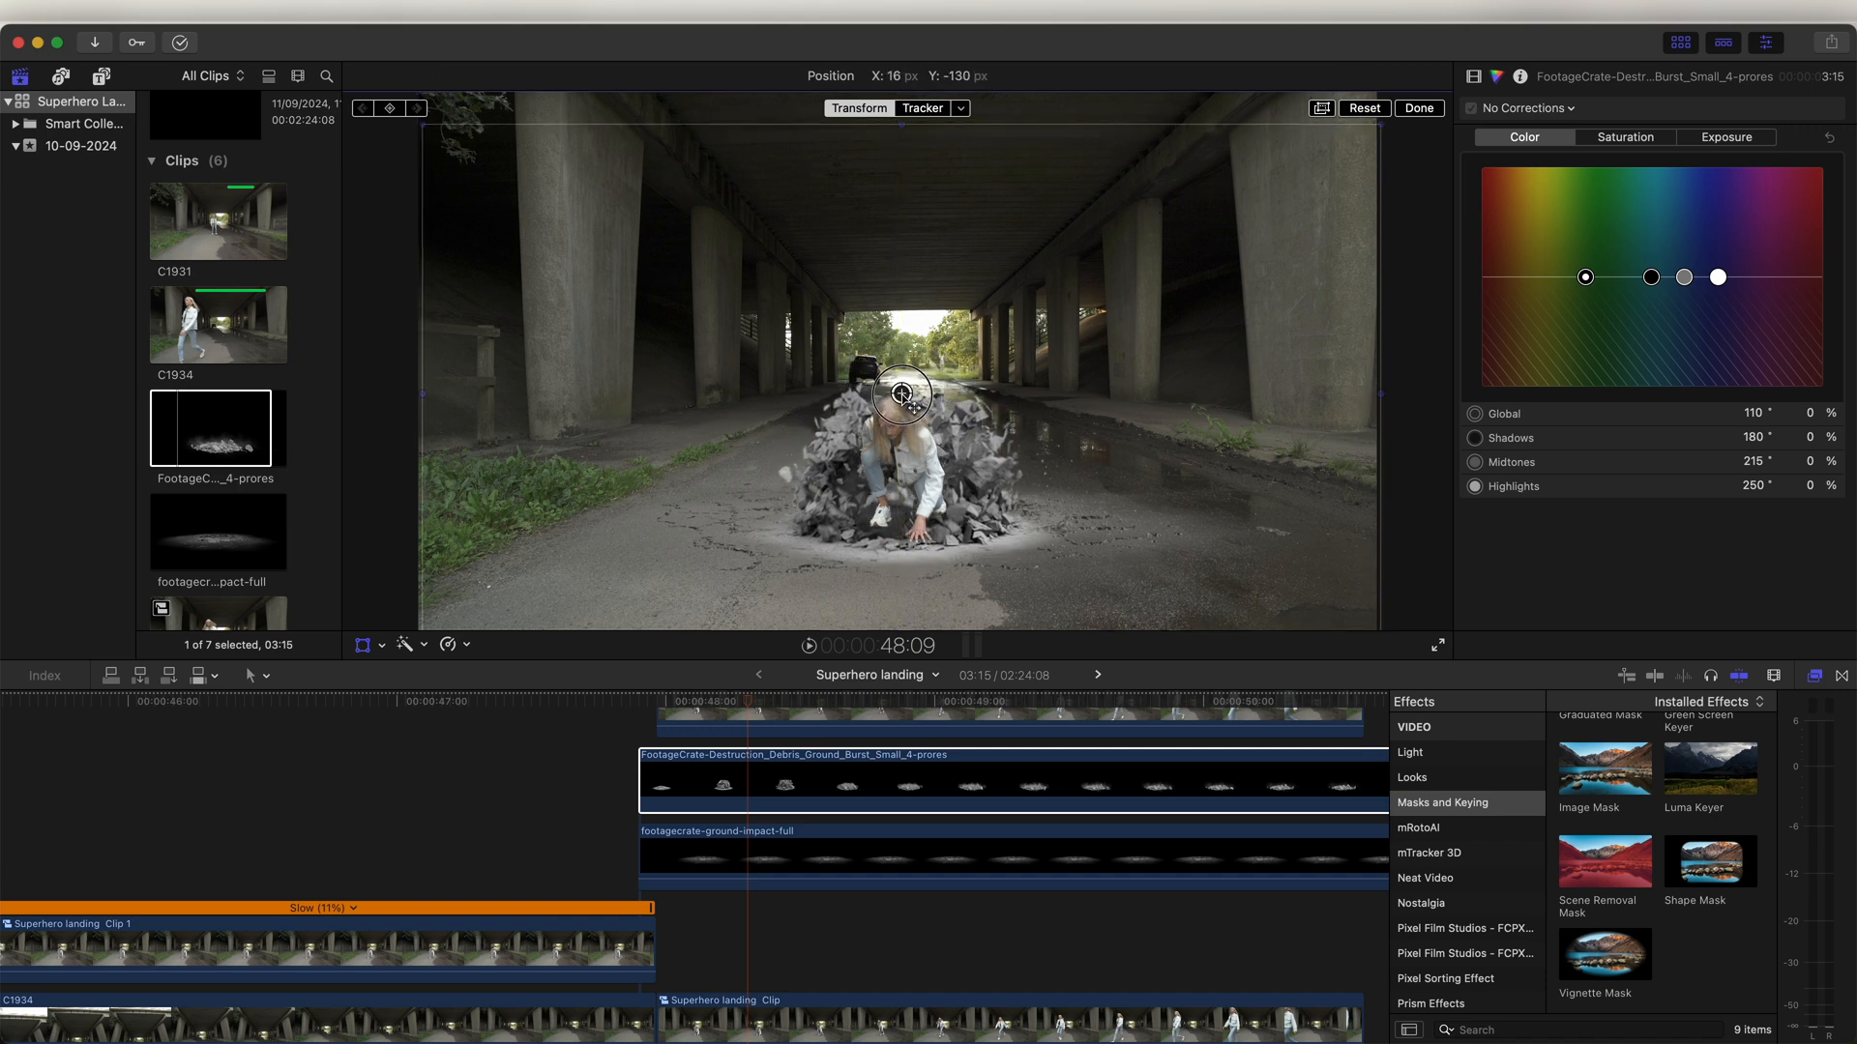
Step: Adjust the debris clip's midtone exposure and set its midtone colour to 216°, -17%
left_click(1726, 137)
left_click_drag(1674, 280, 1676, 279)
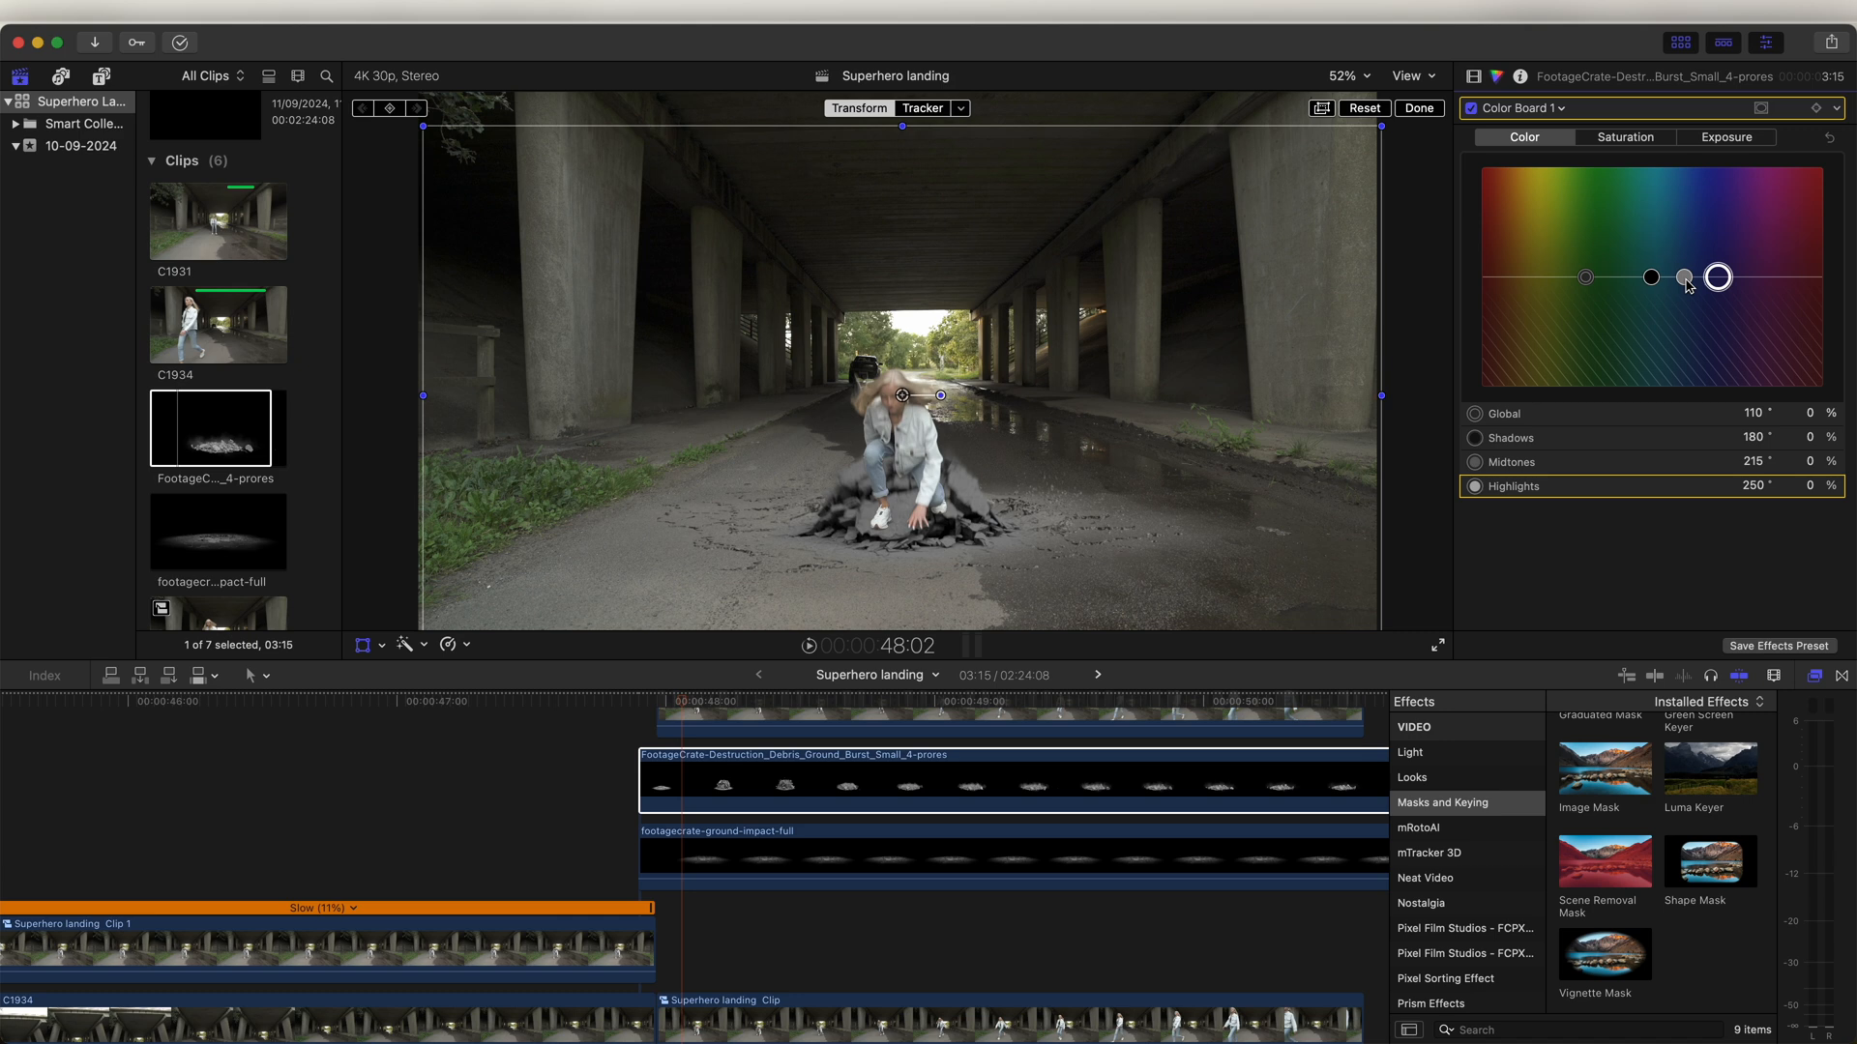
left_click_drag(1688, 285, 1687, 298)
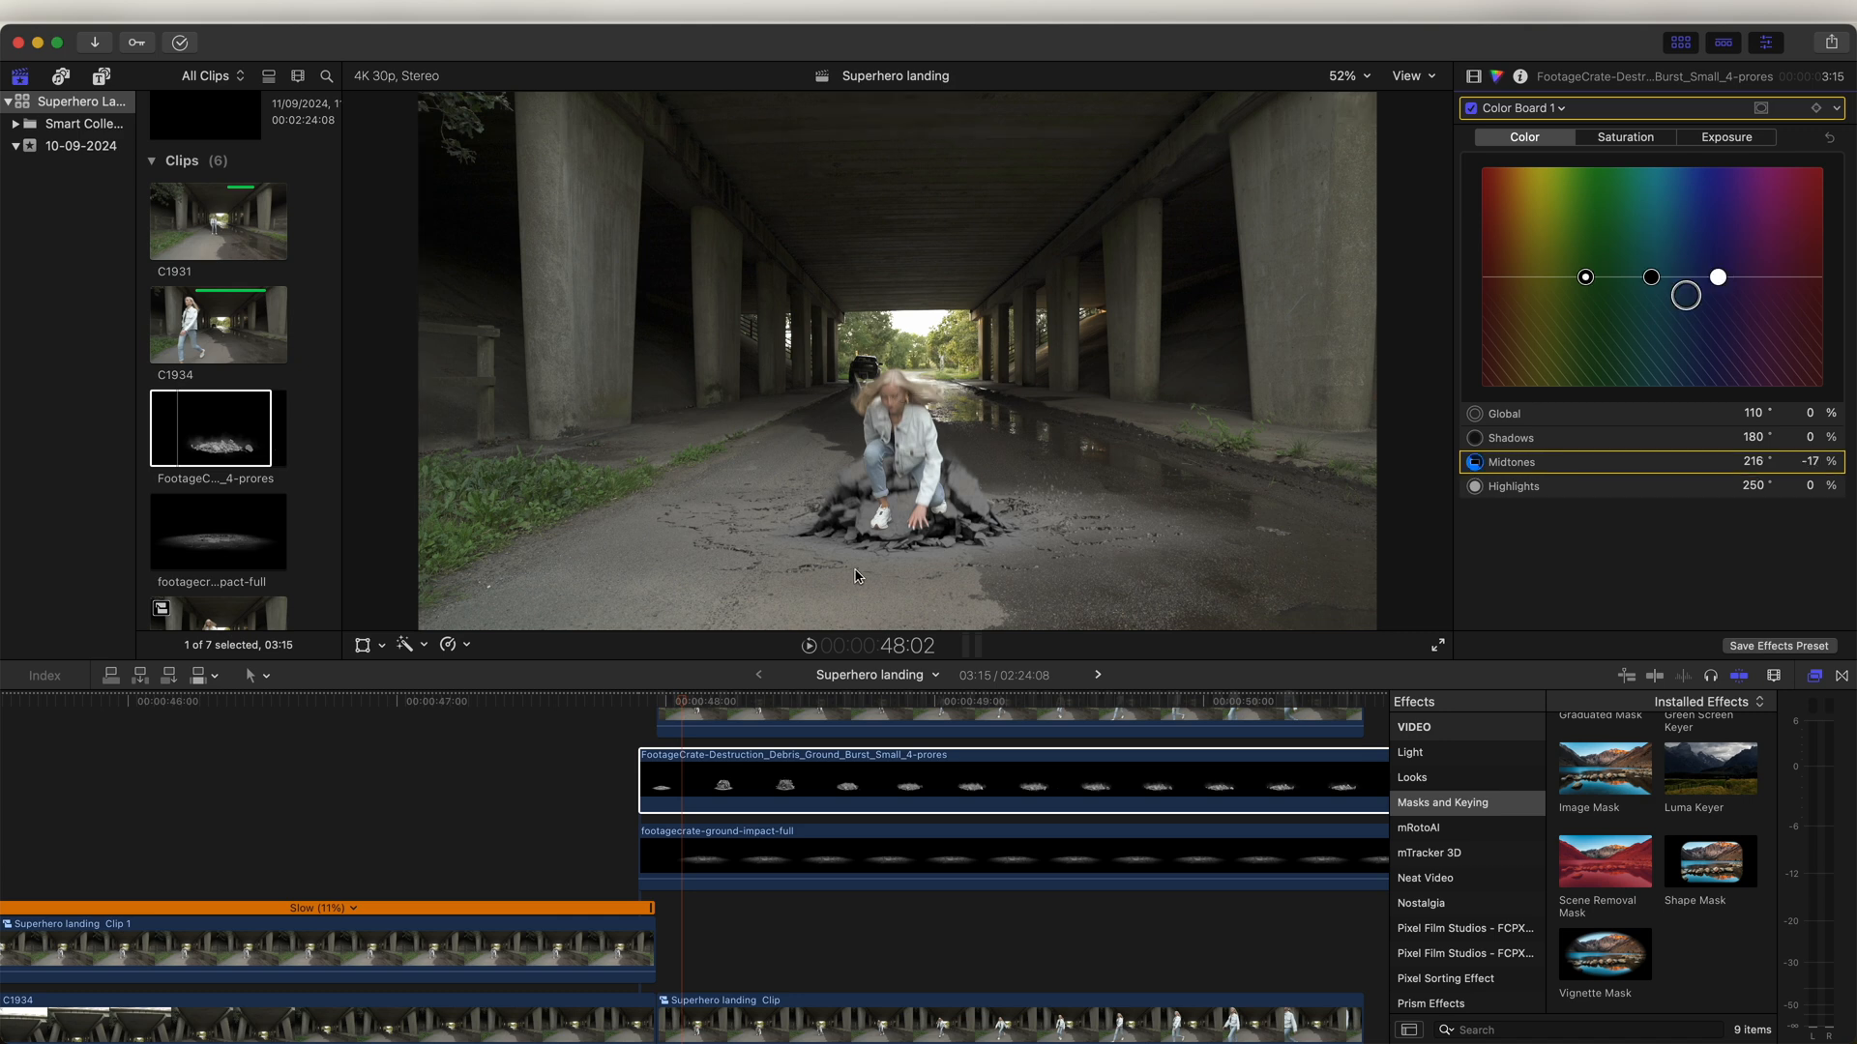
left_click_drag(762, 702, 700, 713)
scroll(700, 712, "up", 2)
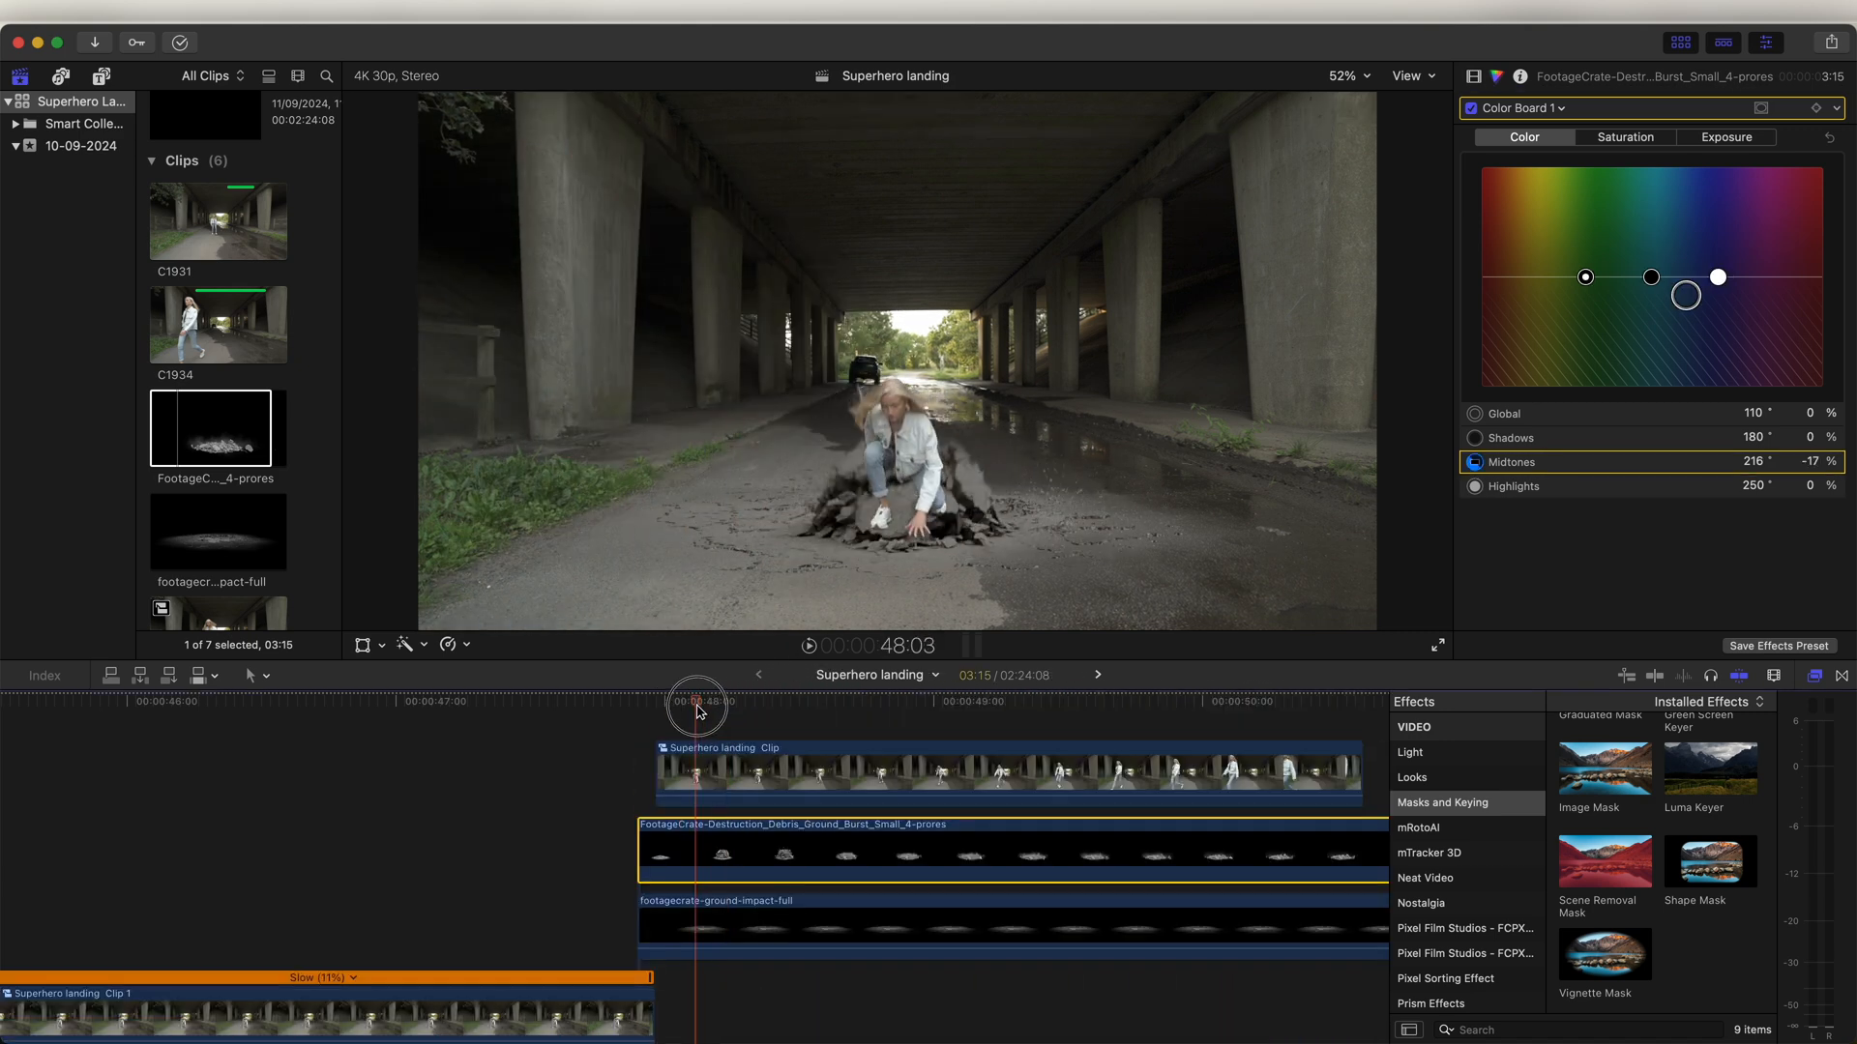
Step: Add the Draw Mask effect to the upper Superhero landing Clip
left_click(728, 764)
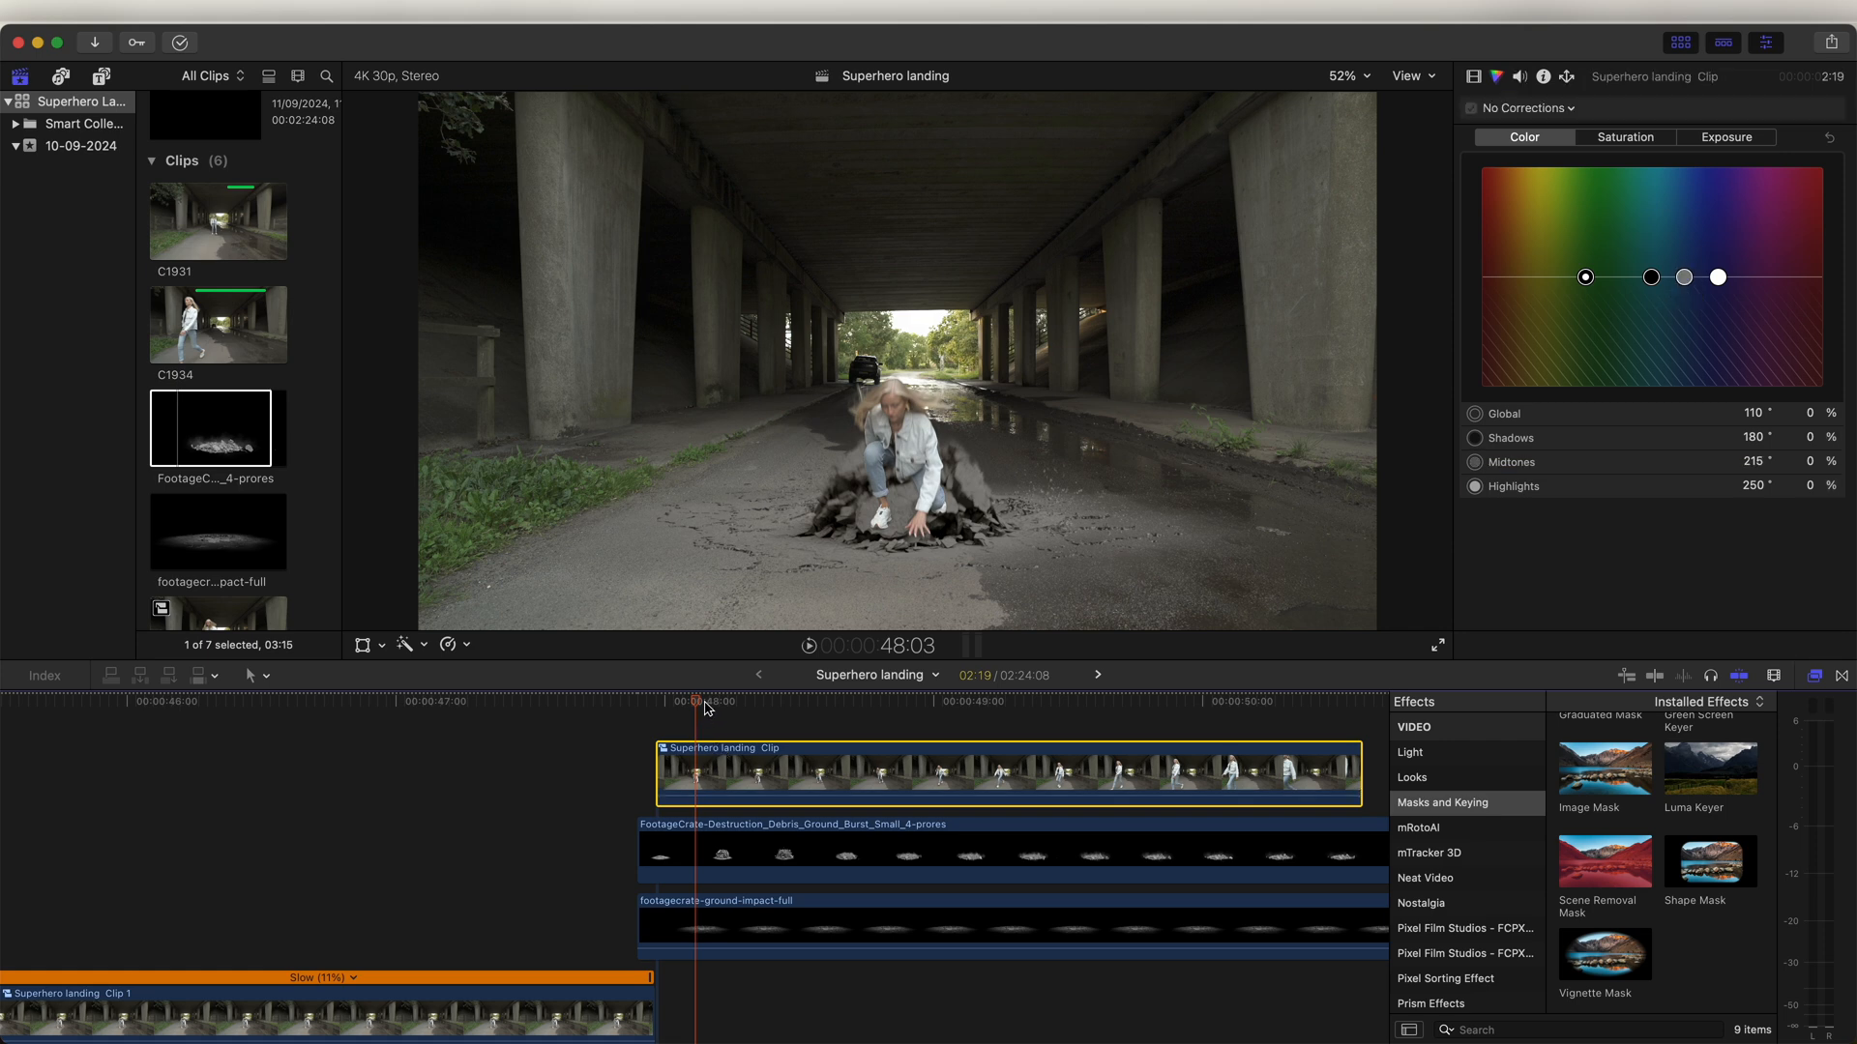
left_click(726, 703)
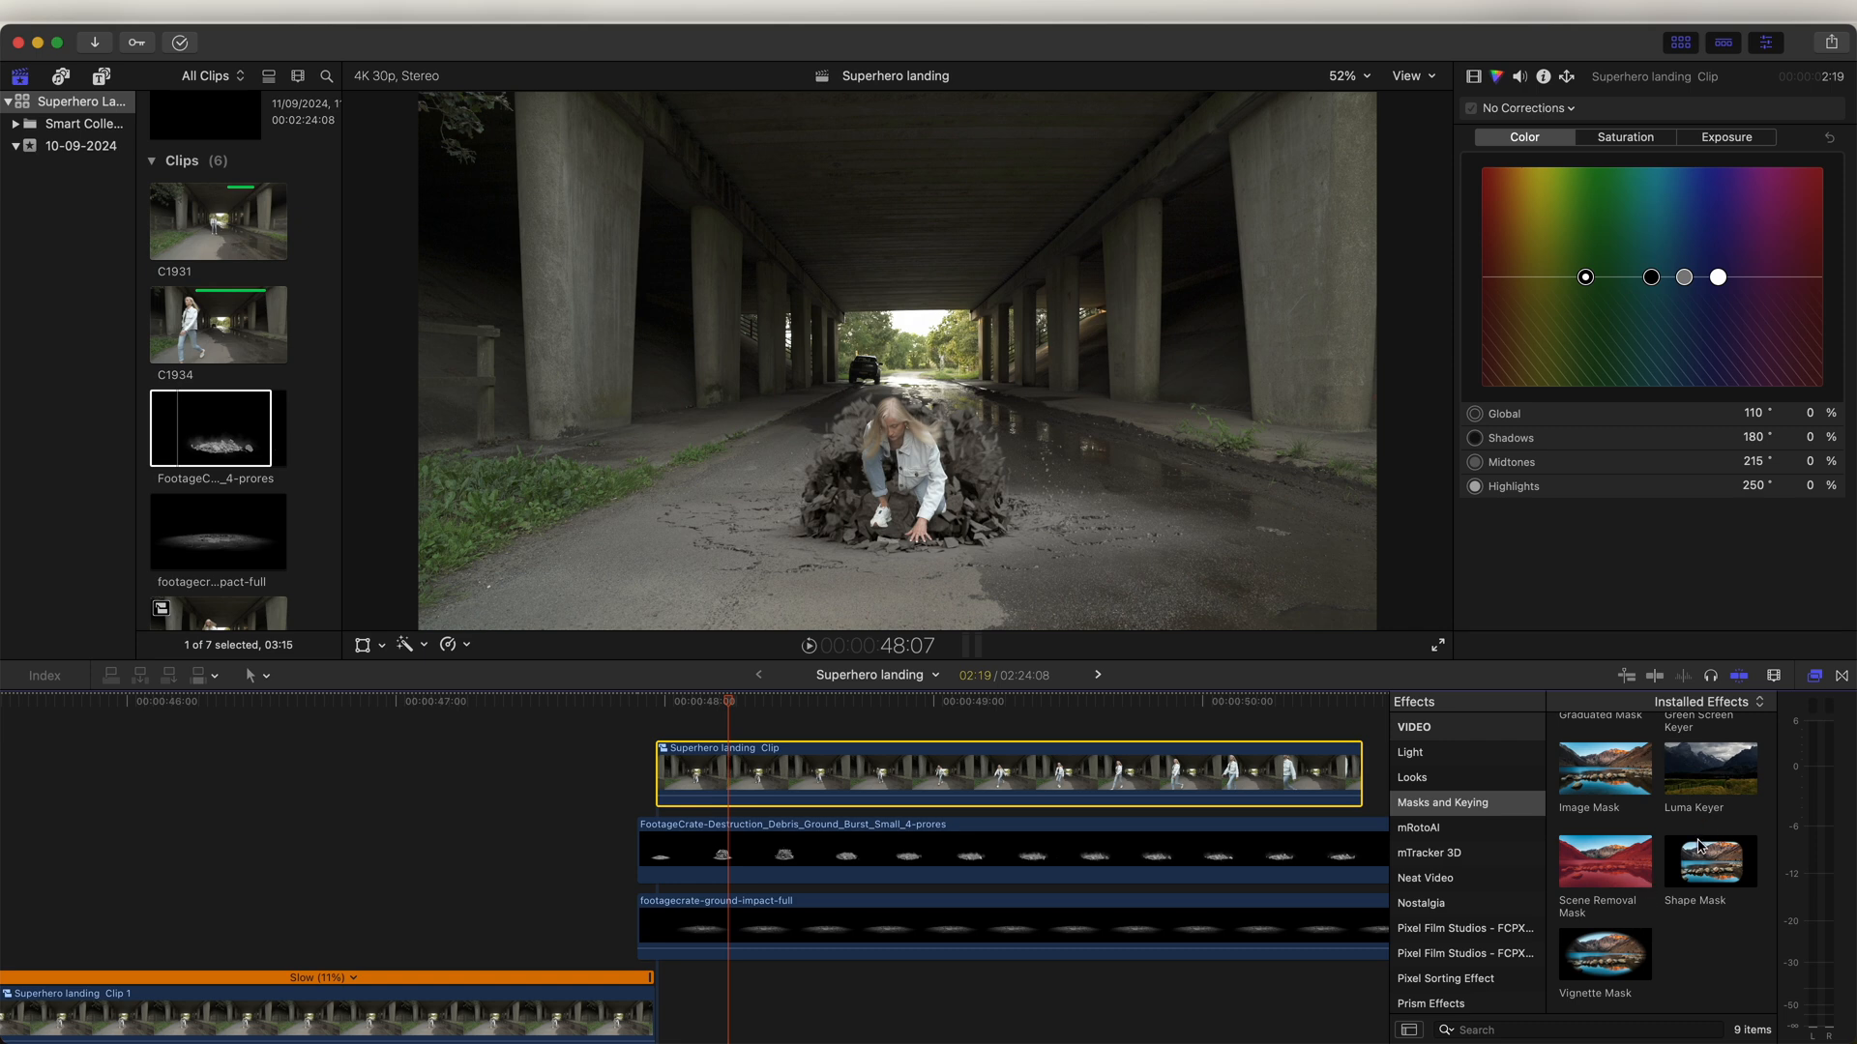
scroll(1701, 847, "up", 3)
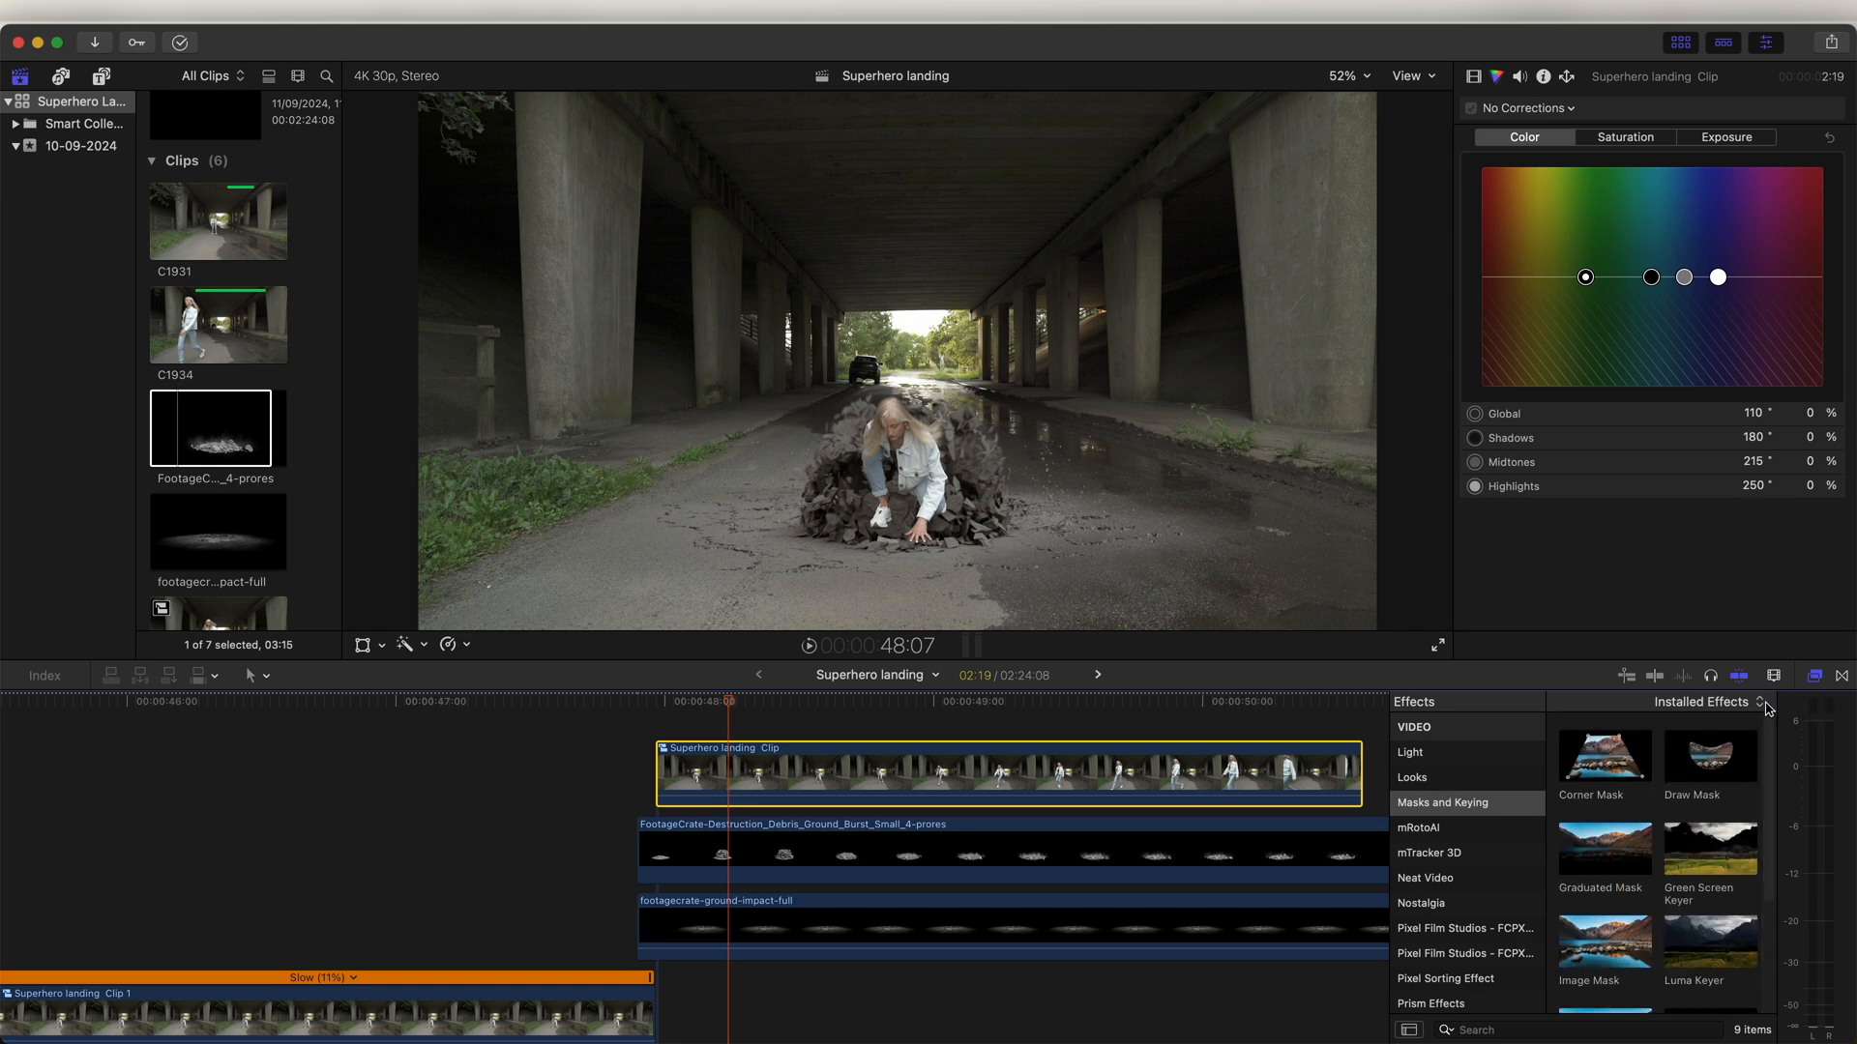
mouse_move(1708, 756)
left_mouse_down()
mouse_move(1586, 734)
mouse_move(725, 774)
left_mouse_up()
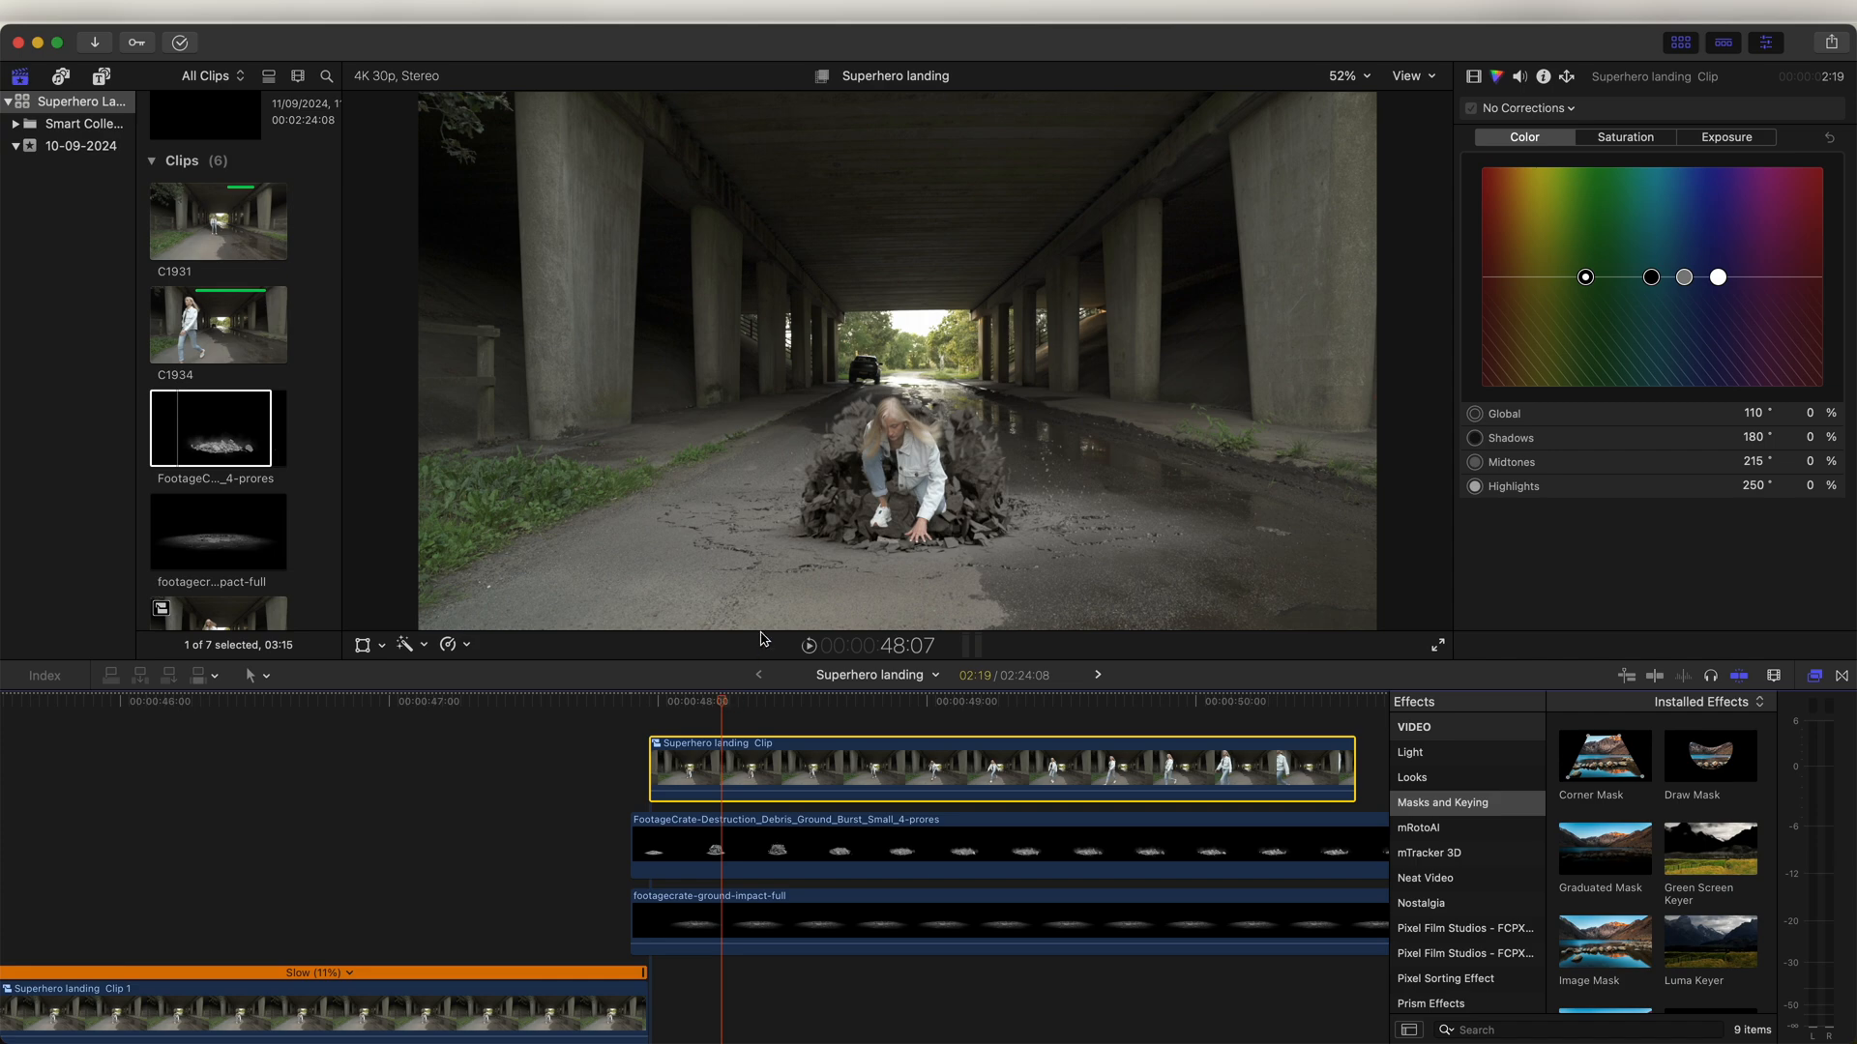
Step: Draw a closed Linear mask around the rock area in front of the woman's foot at 48:00 and invert the mask
left_click(1349, 76)
left_click(1359, 236)
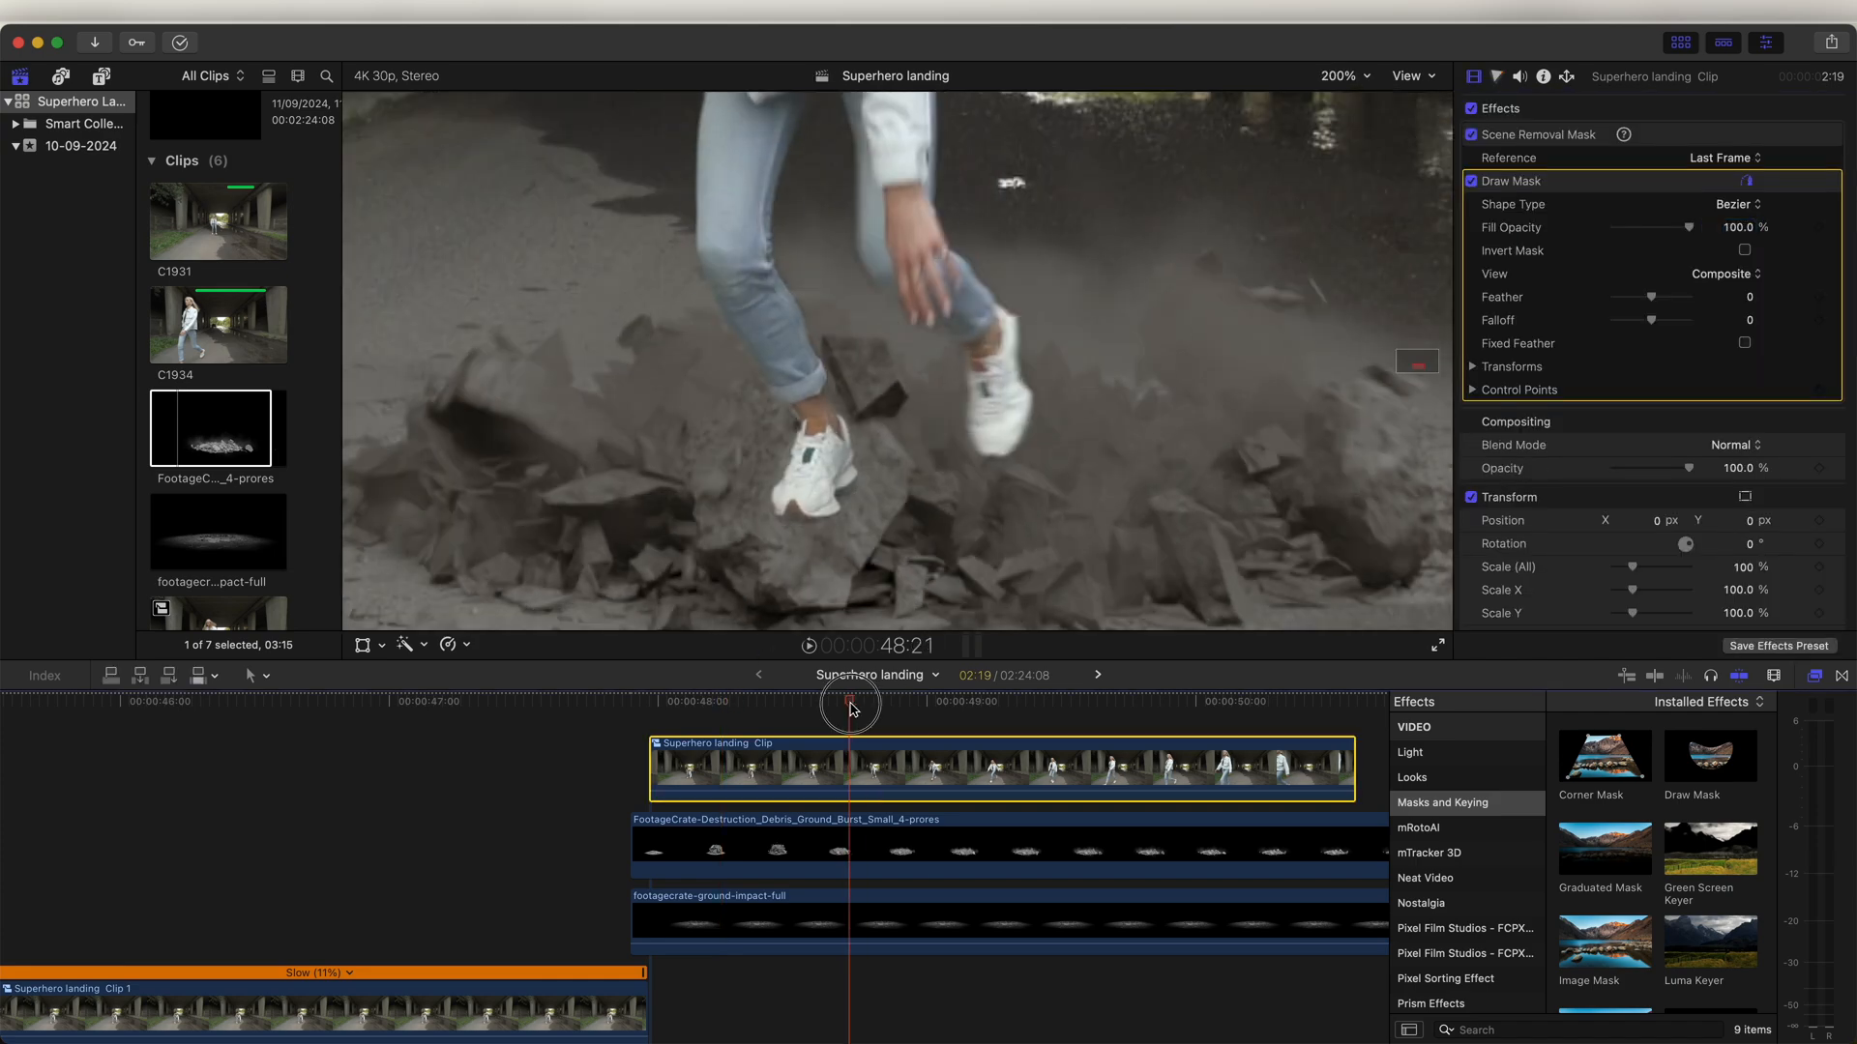
left_click_drag(850, 704, 843, 704)
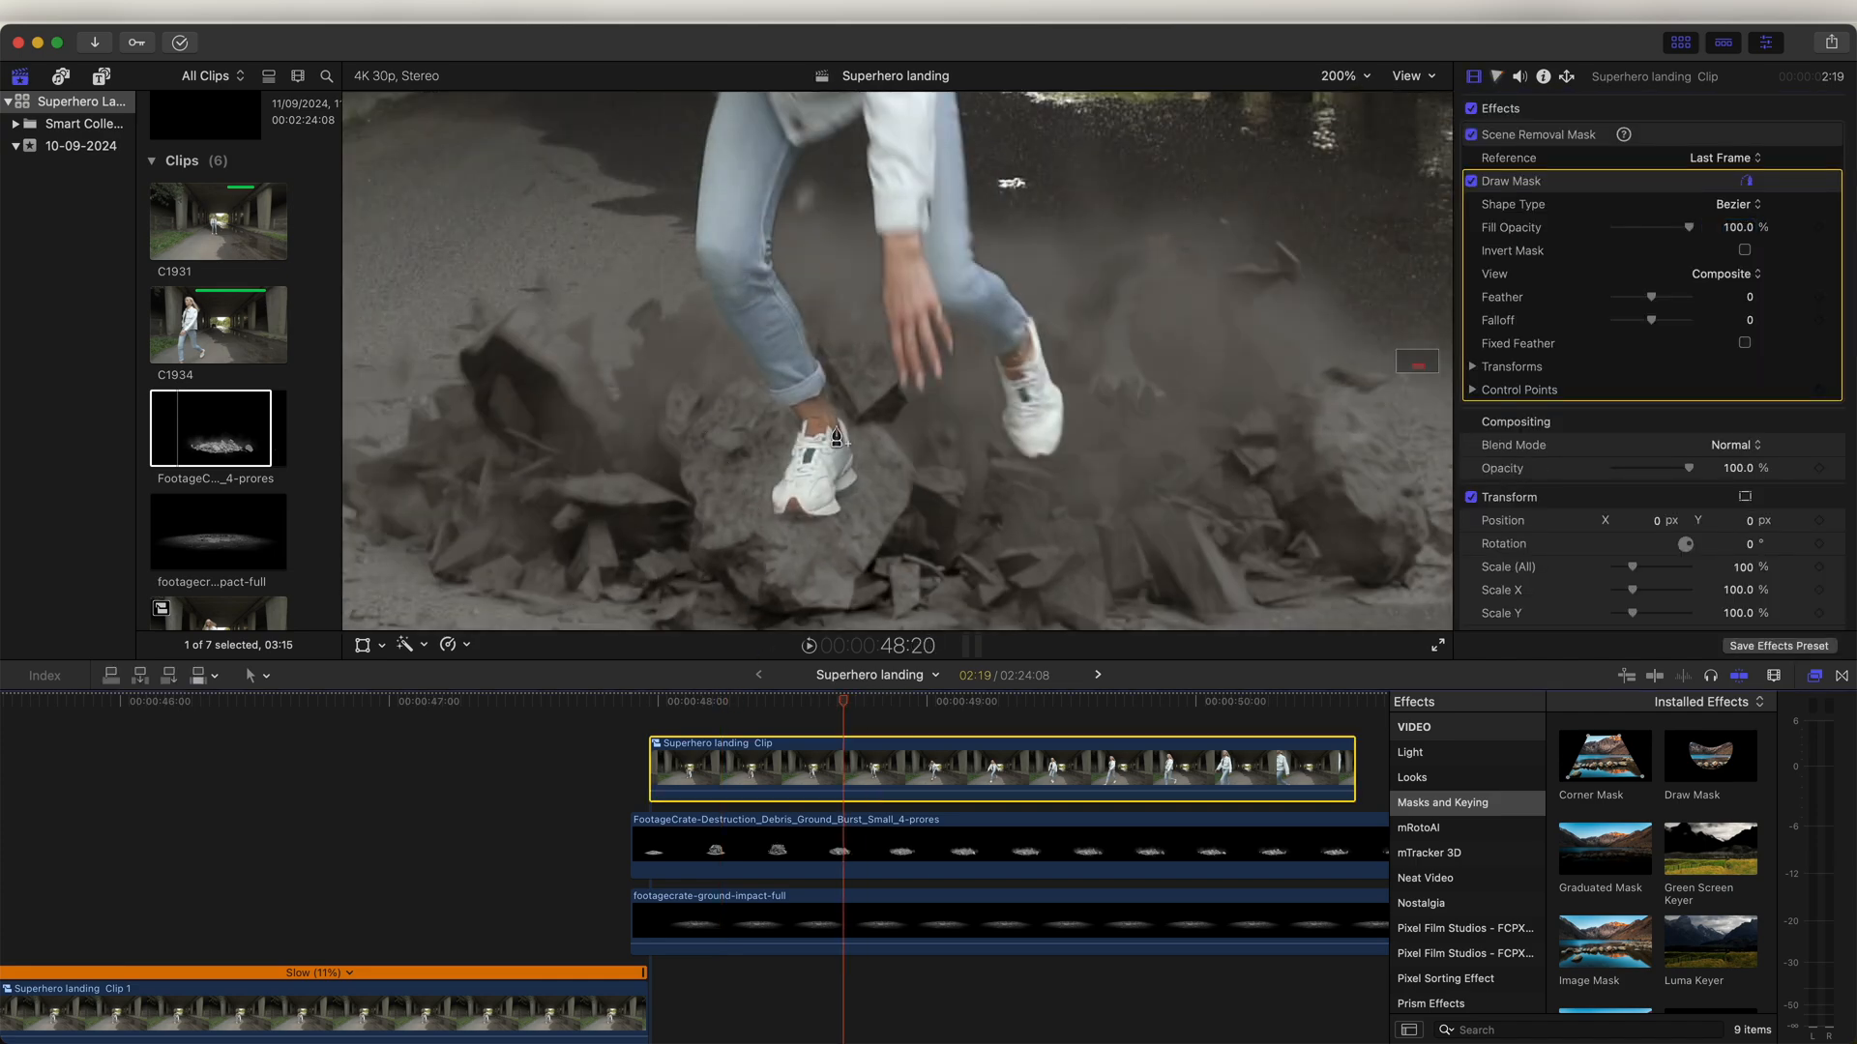
left_click_drag(843, 708, 696, 709)
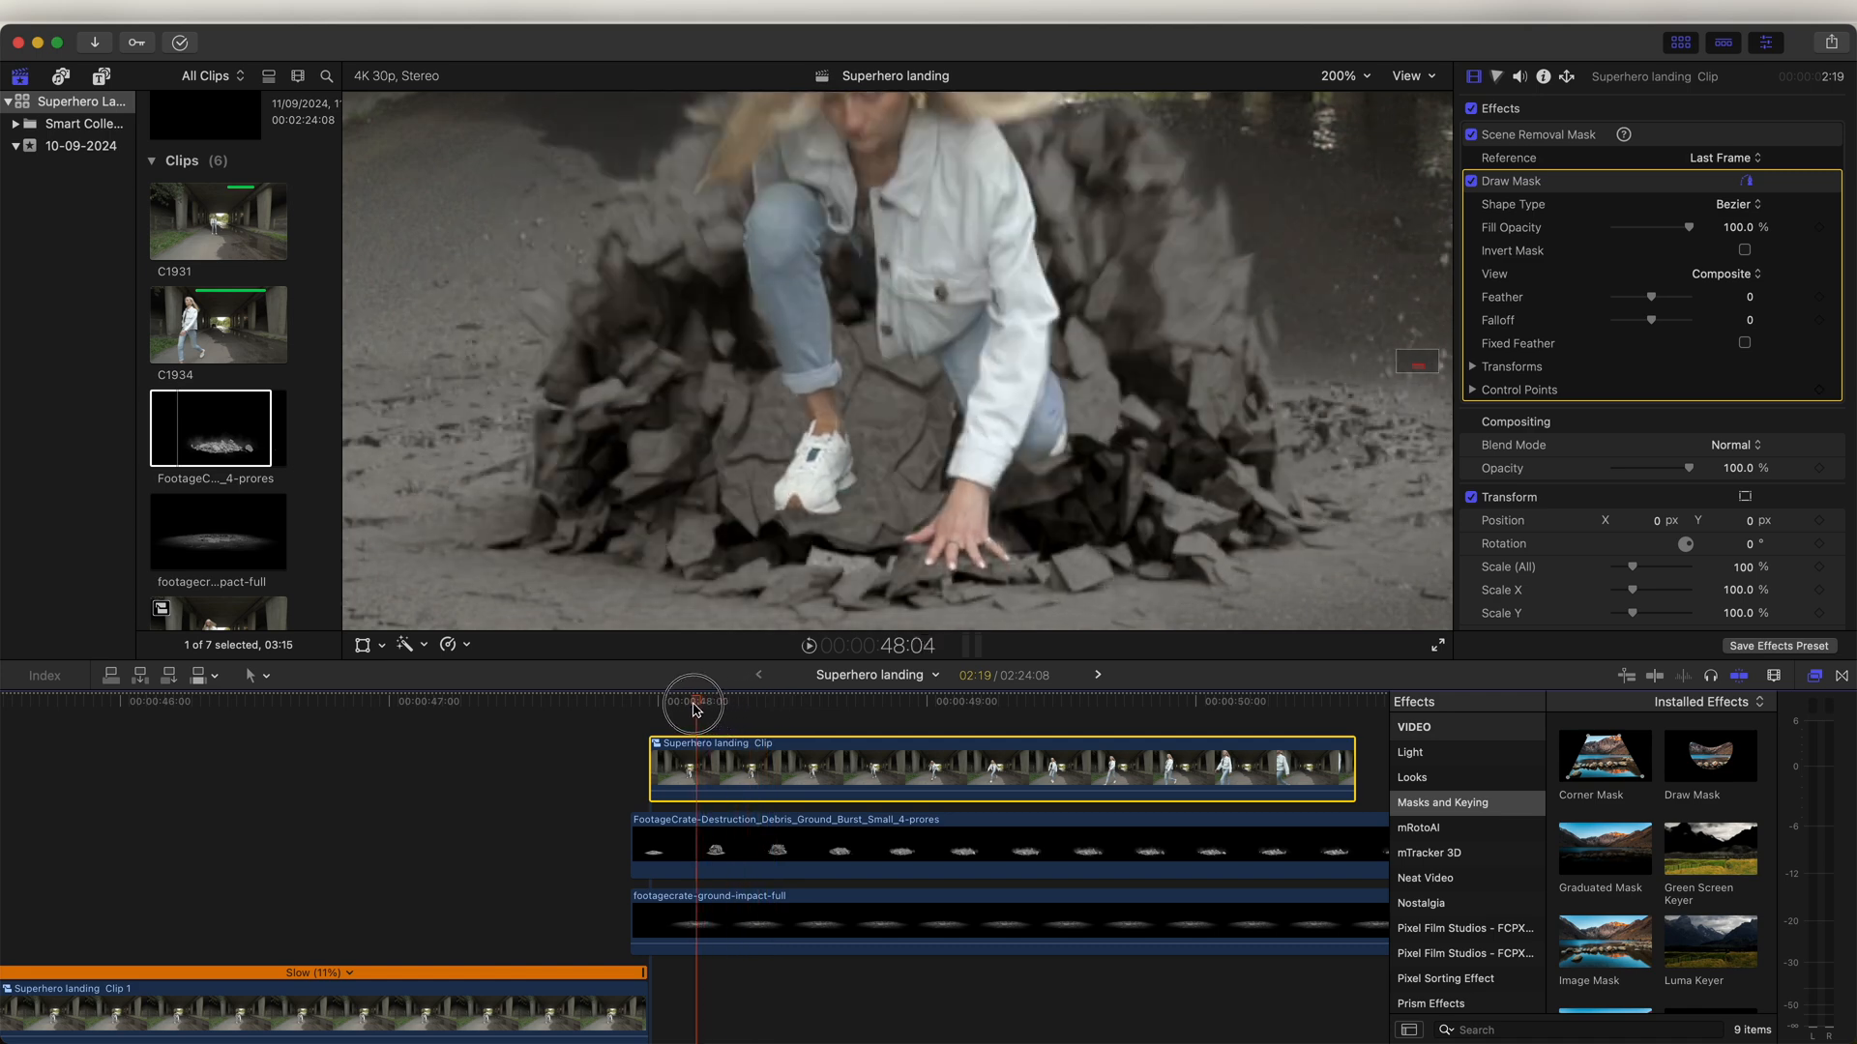
left_click_drag(696, 709, 661, 709)
left_click(733, 513)
left_click(781, 476)
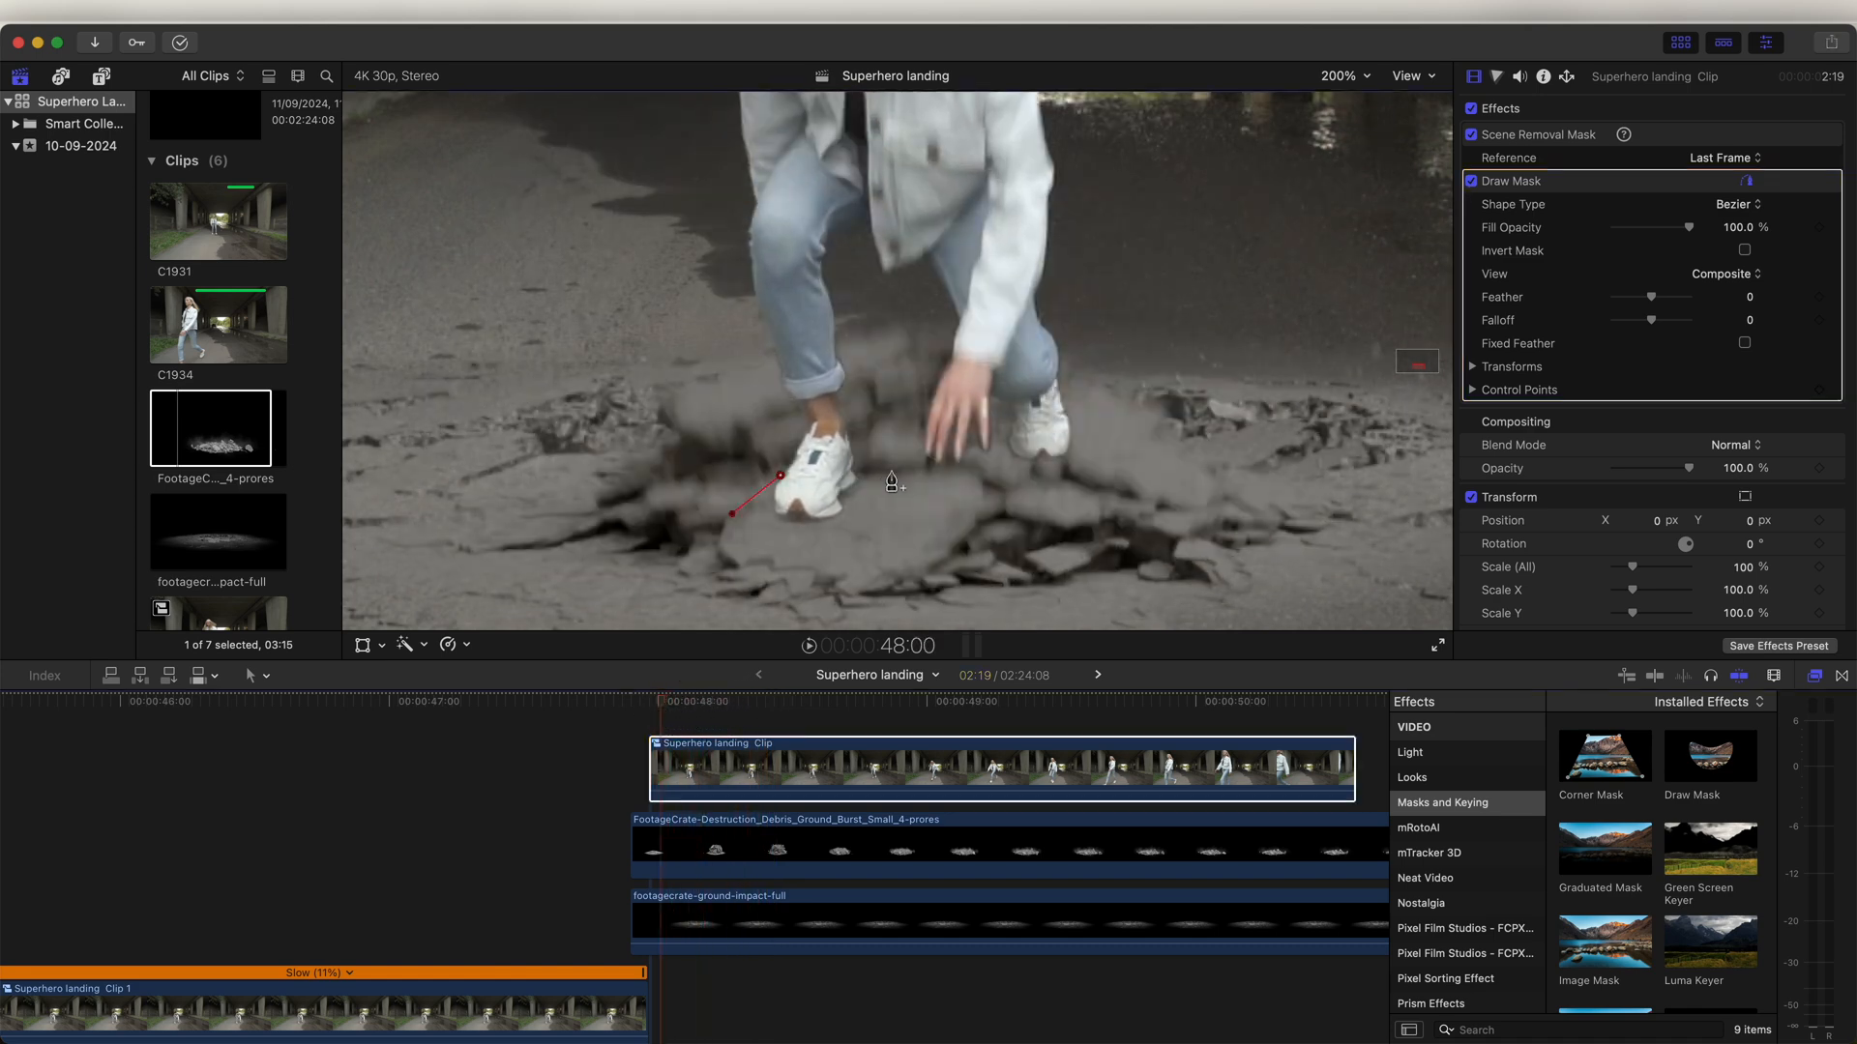
left_click(894, 468)
left_click(954, 465)
left_click(972, 525)
left_click(827, 578)
left_click(732, 520)
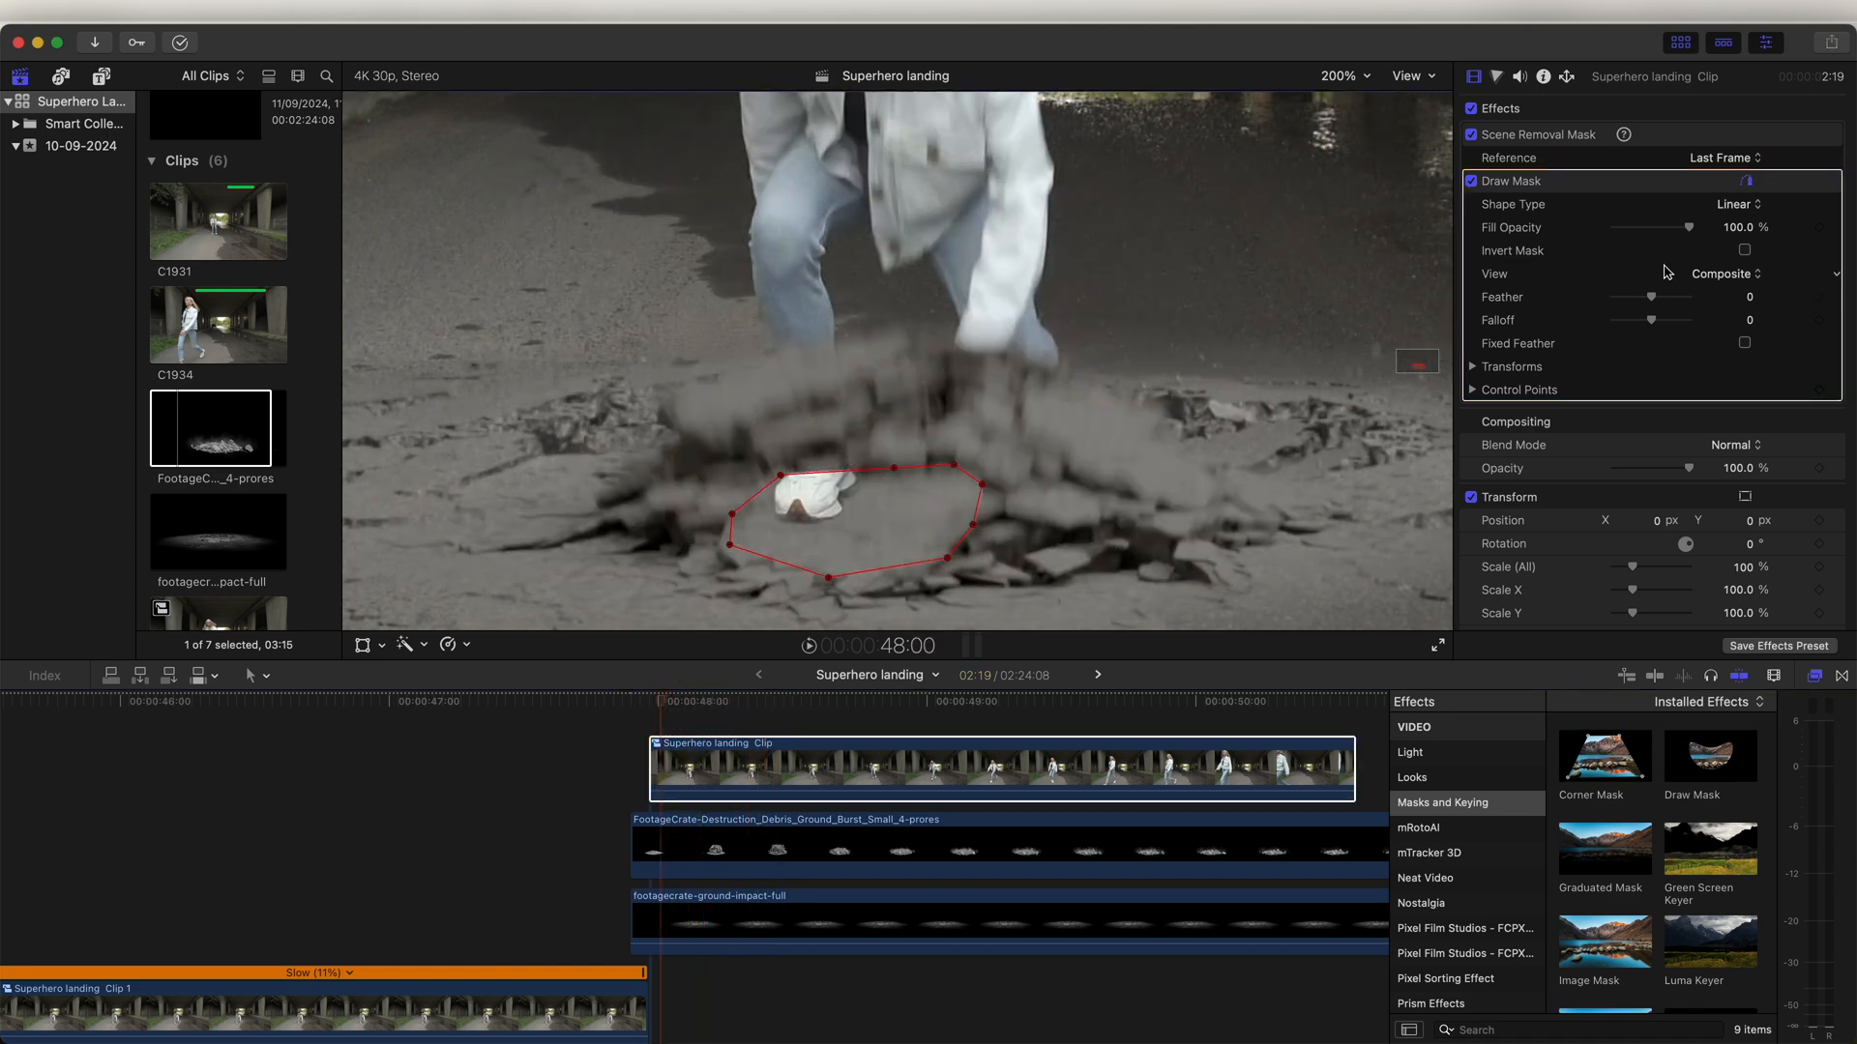
left_click(1744, 251)
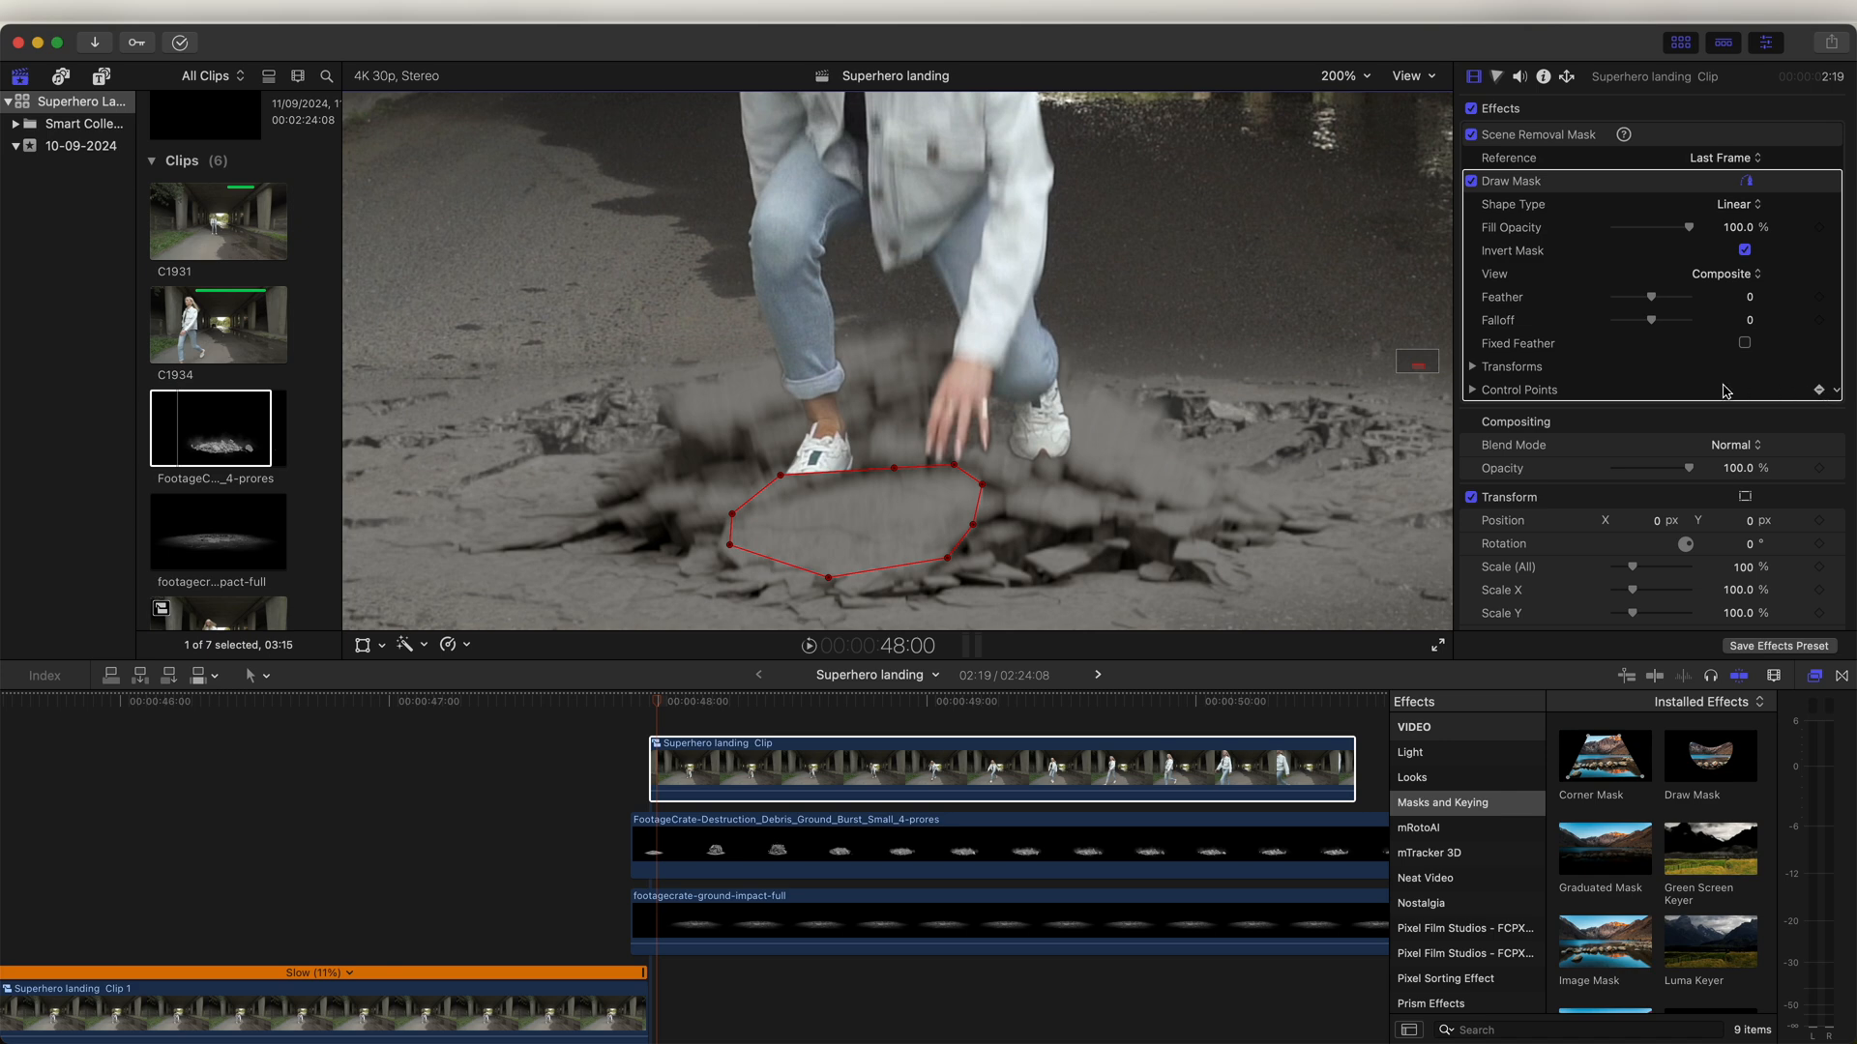
Step: Keyframe the mask's control points at 47:29, lowering the upper edge below the woman's shoe
key("Left")
left_click_drag(781, 474, 794, 534)
left_click_drag(894, 468, 880, 517)
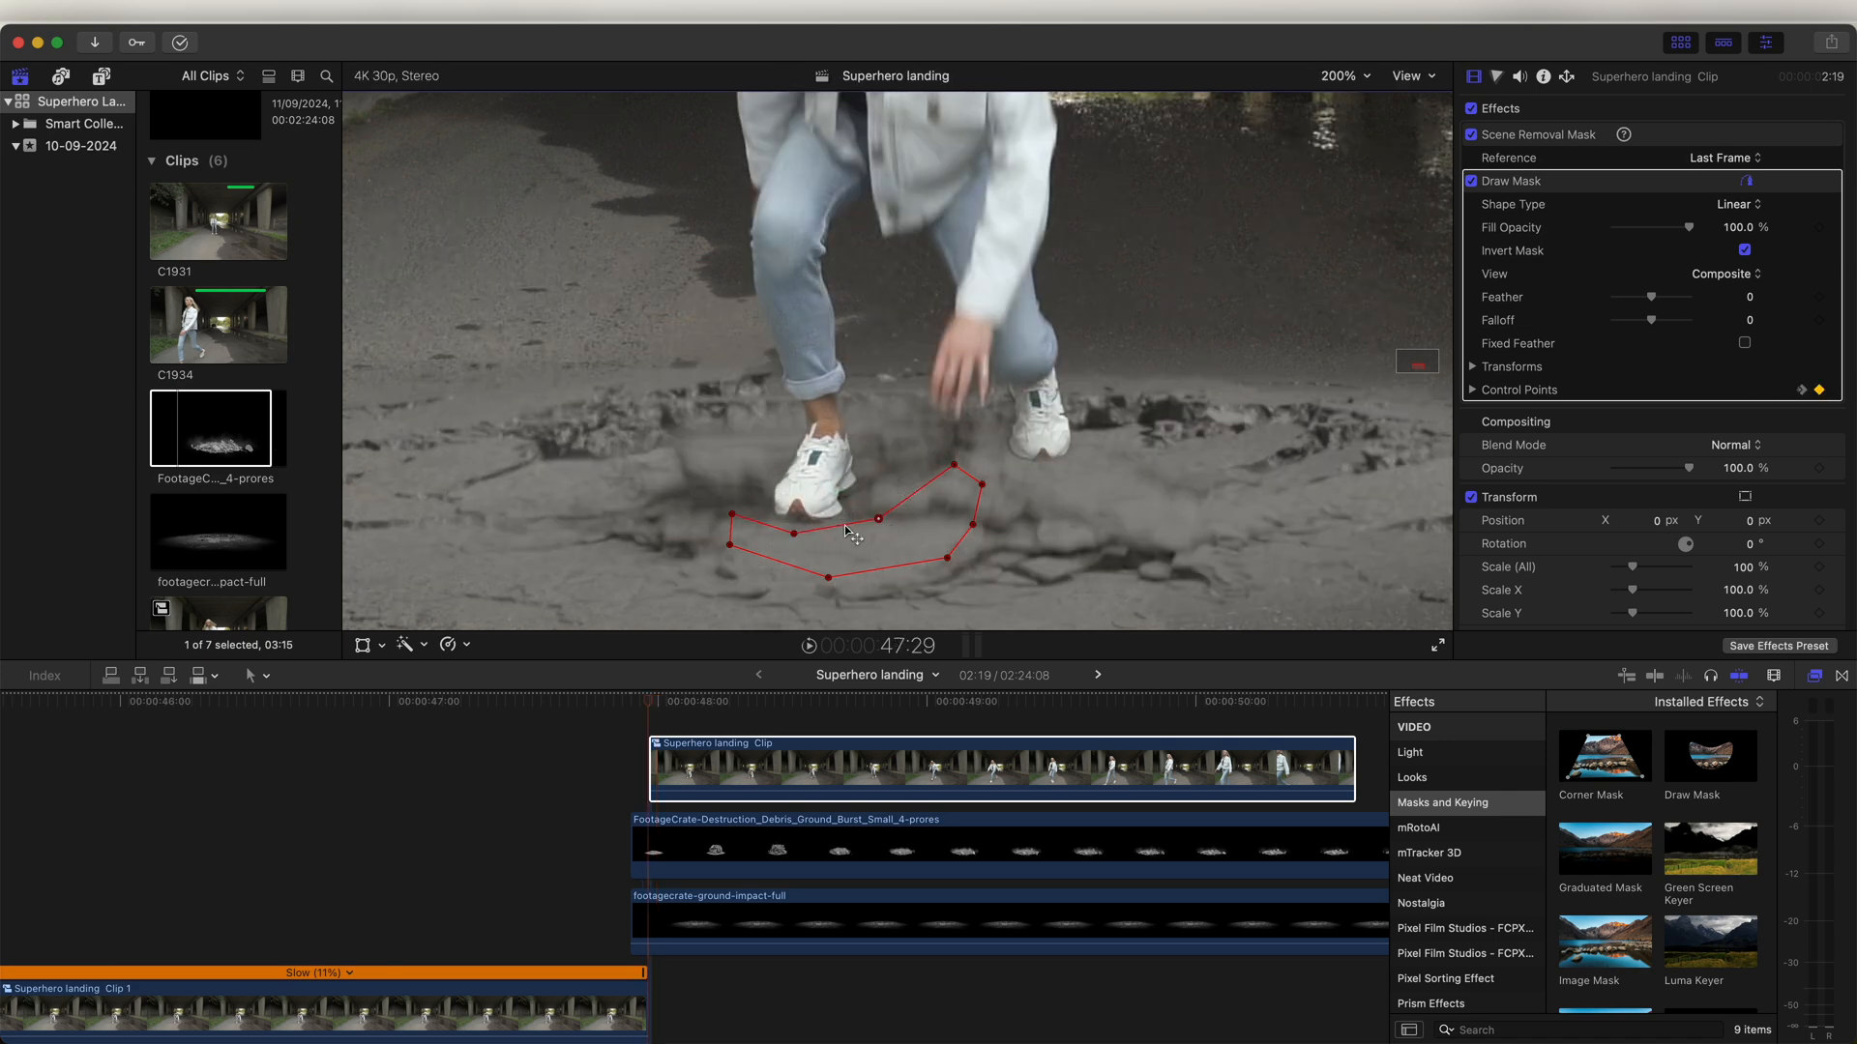
Step: Keyframe the mask shape frame by frame from 48:00 to 48:13 so it follows the rock covering the foot
key("Right")
mouse_move(781, 475)
left_mouse_down()
mouse_move(781, 495)
mouse_move(771, 442)
left_mouse_up()
key("Right")
mouse_move(894, 468)
left_mouse_down()
mouse_move(882, 426)
mouse_move(946, 462)
mouse_move(929, 472)
left_mouse_up()
key("Right")
key("Right")
key("Right")
key("Right")
key("Right")
key("Right")
key("Right")
key("Right")
key("Right")
key("Right")
key("Right")
key("Right")
left_click_drag(771, 442, 770, 425)
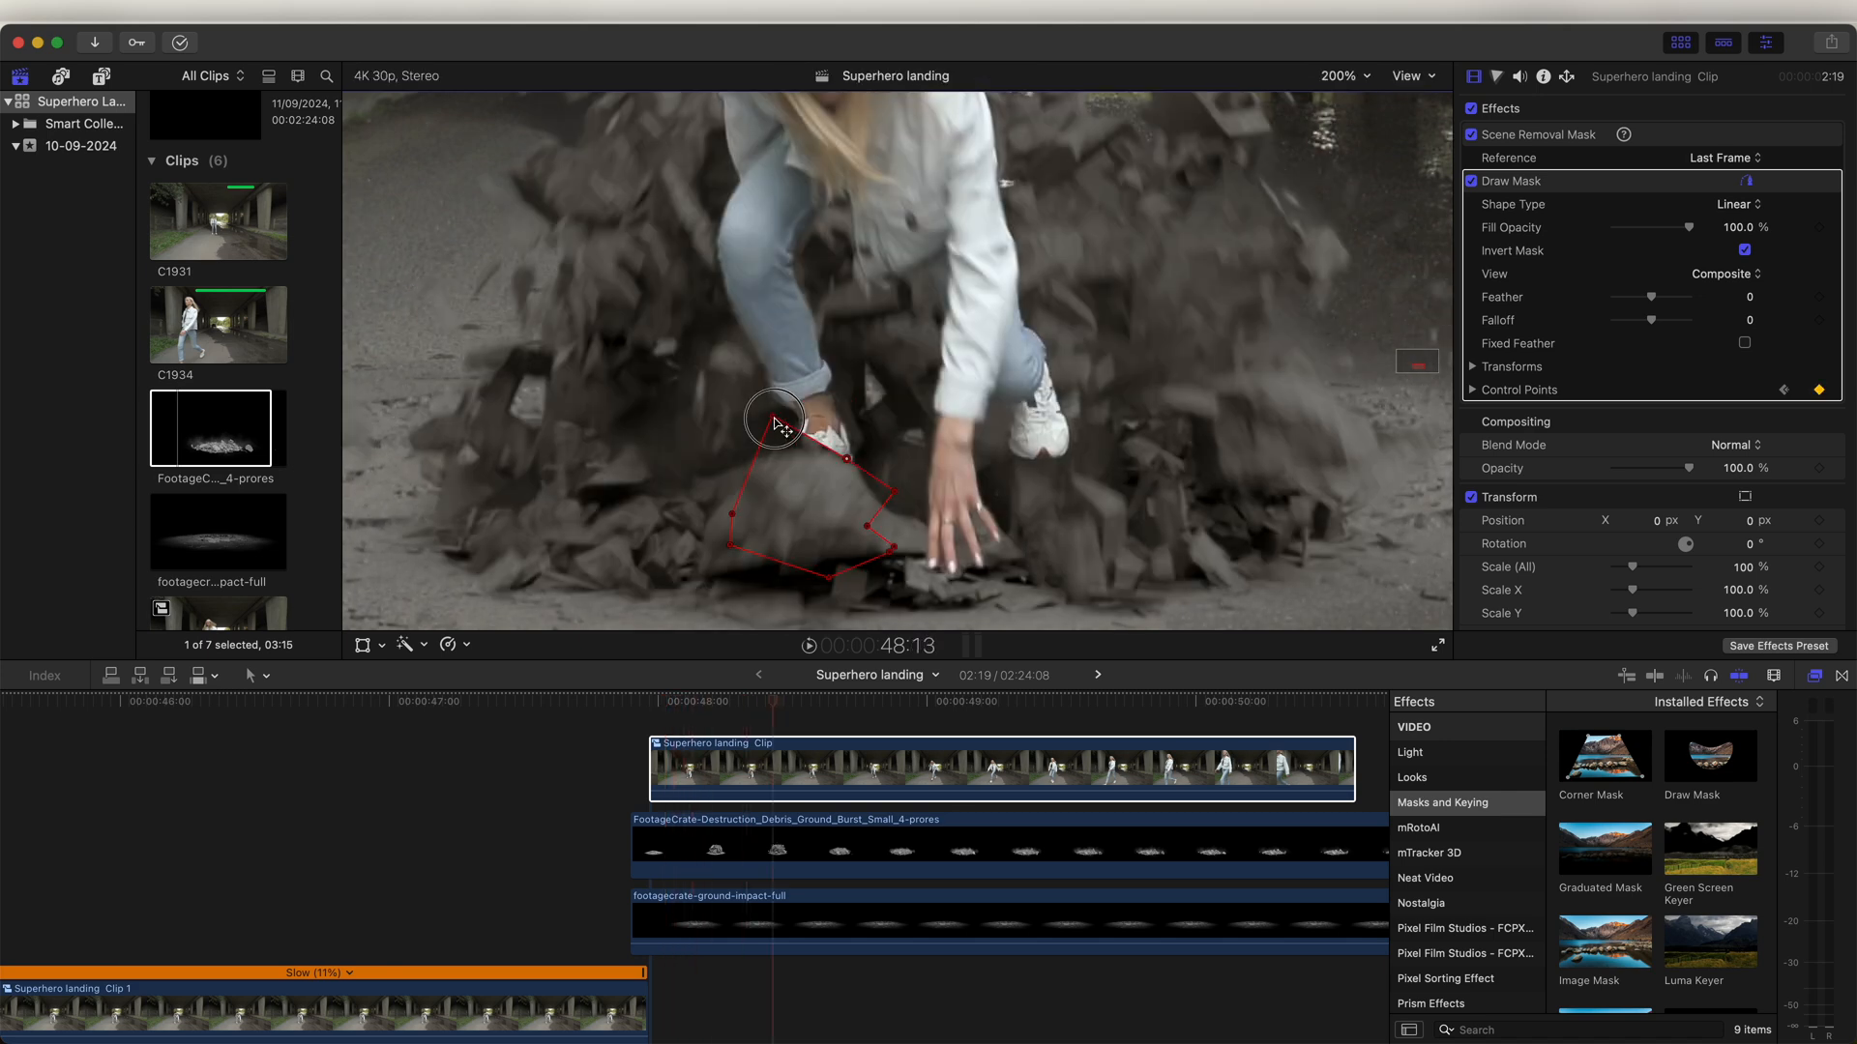
Step: Keyframe the mask shape over the frames after 48:13 and set its feather to 10
key("Right")
key("Right")
key("Right")
key("Right")
key("Right")
key("Right")
key("Right")
key("Right")
key("Right")
key("Right")
key("Right")
key("Right")
left_click_drag(946, 558, 856, 594)
key("Right")
key("Right")
key("Right")
key("Right")
key("Right")
key("Right")
left_click(734, 705)
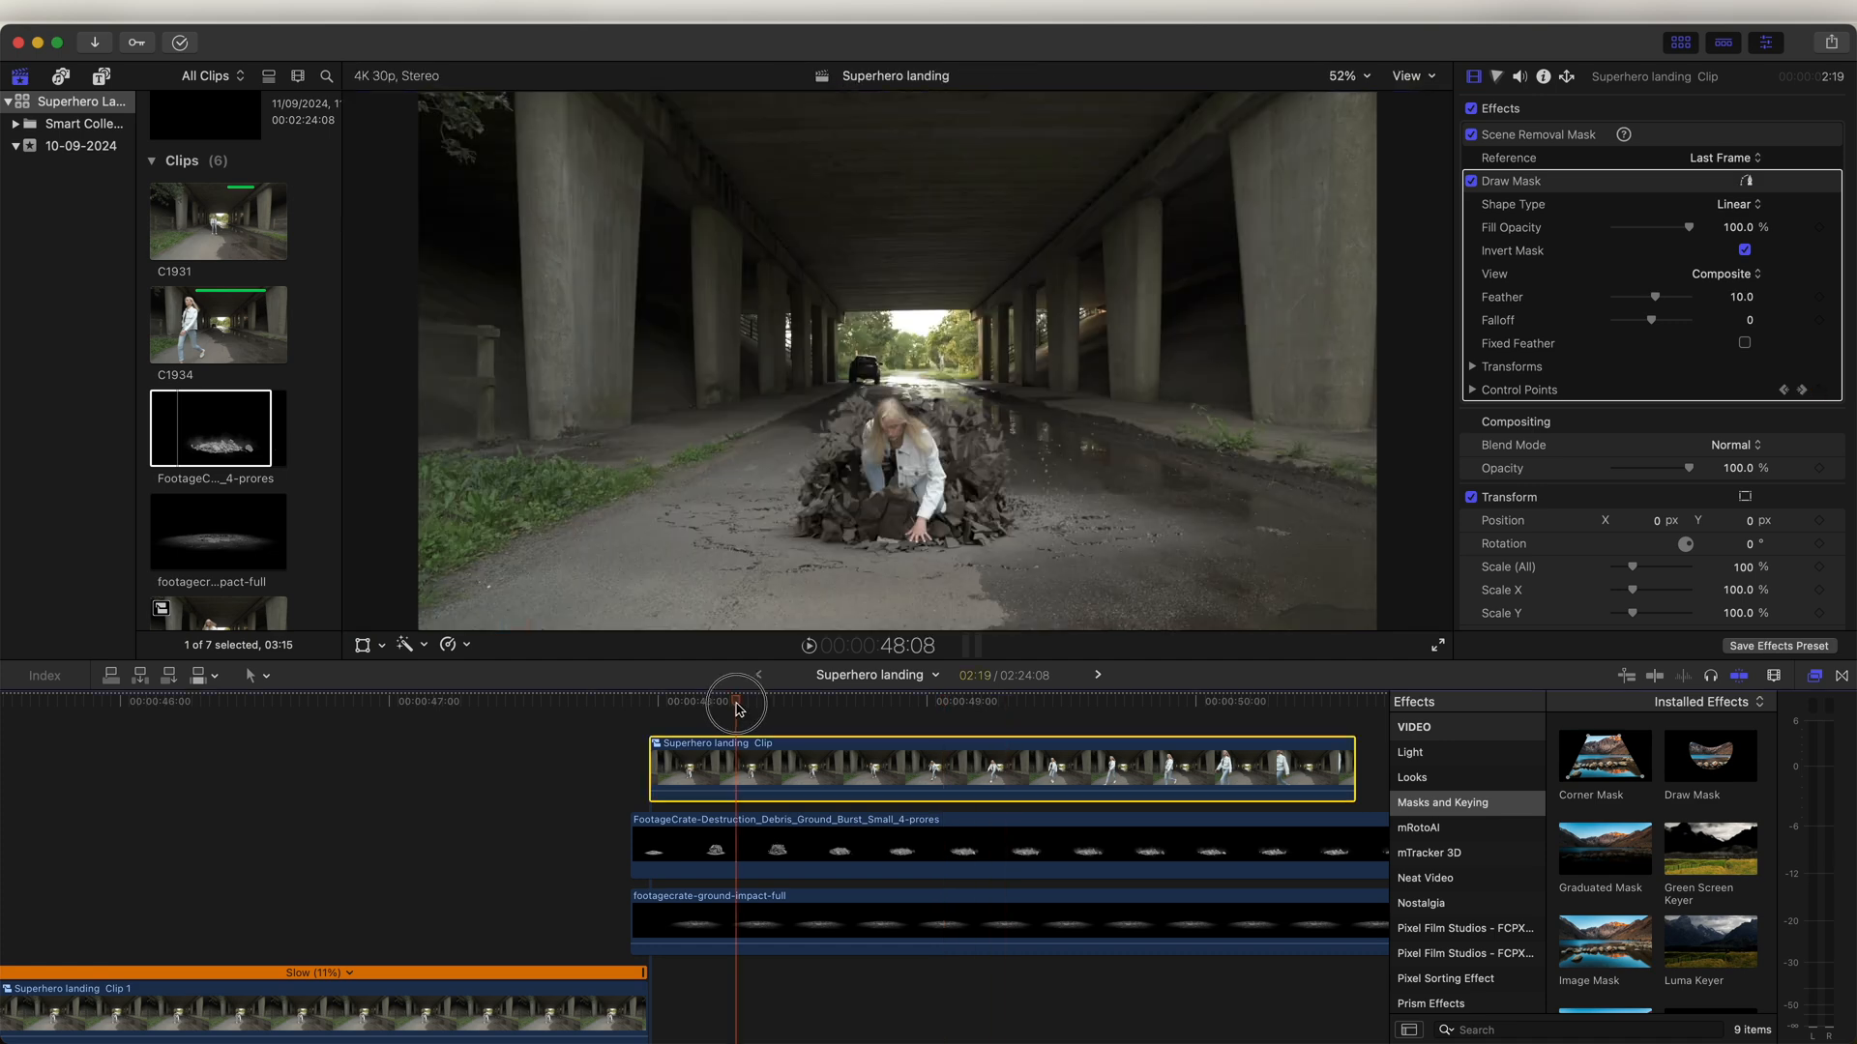
key("space")
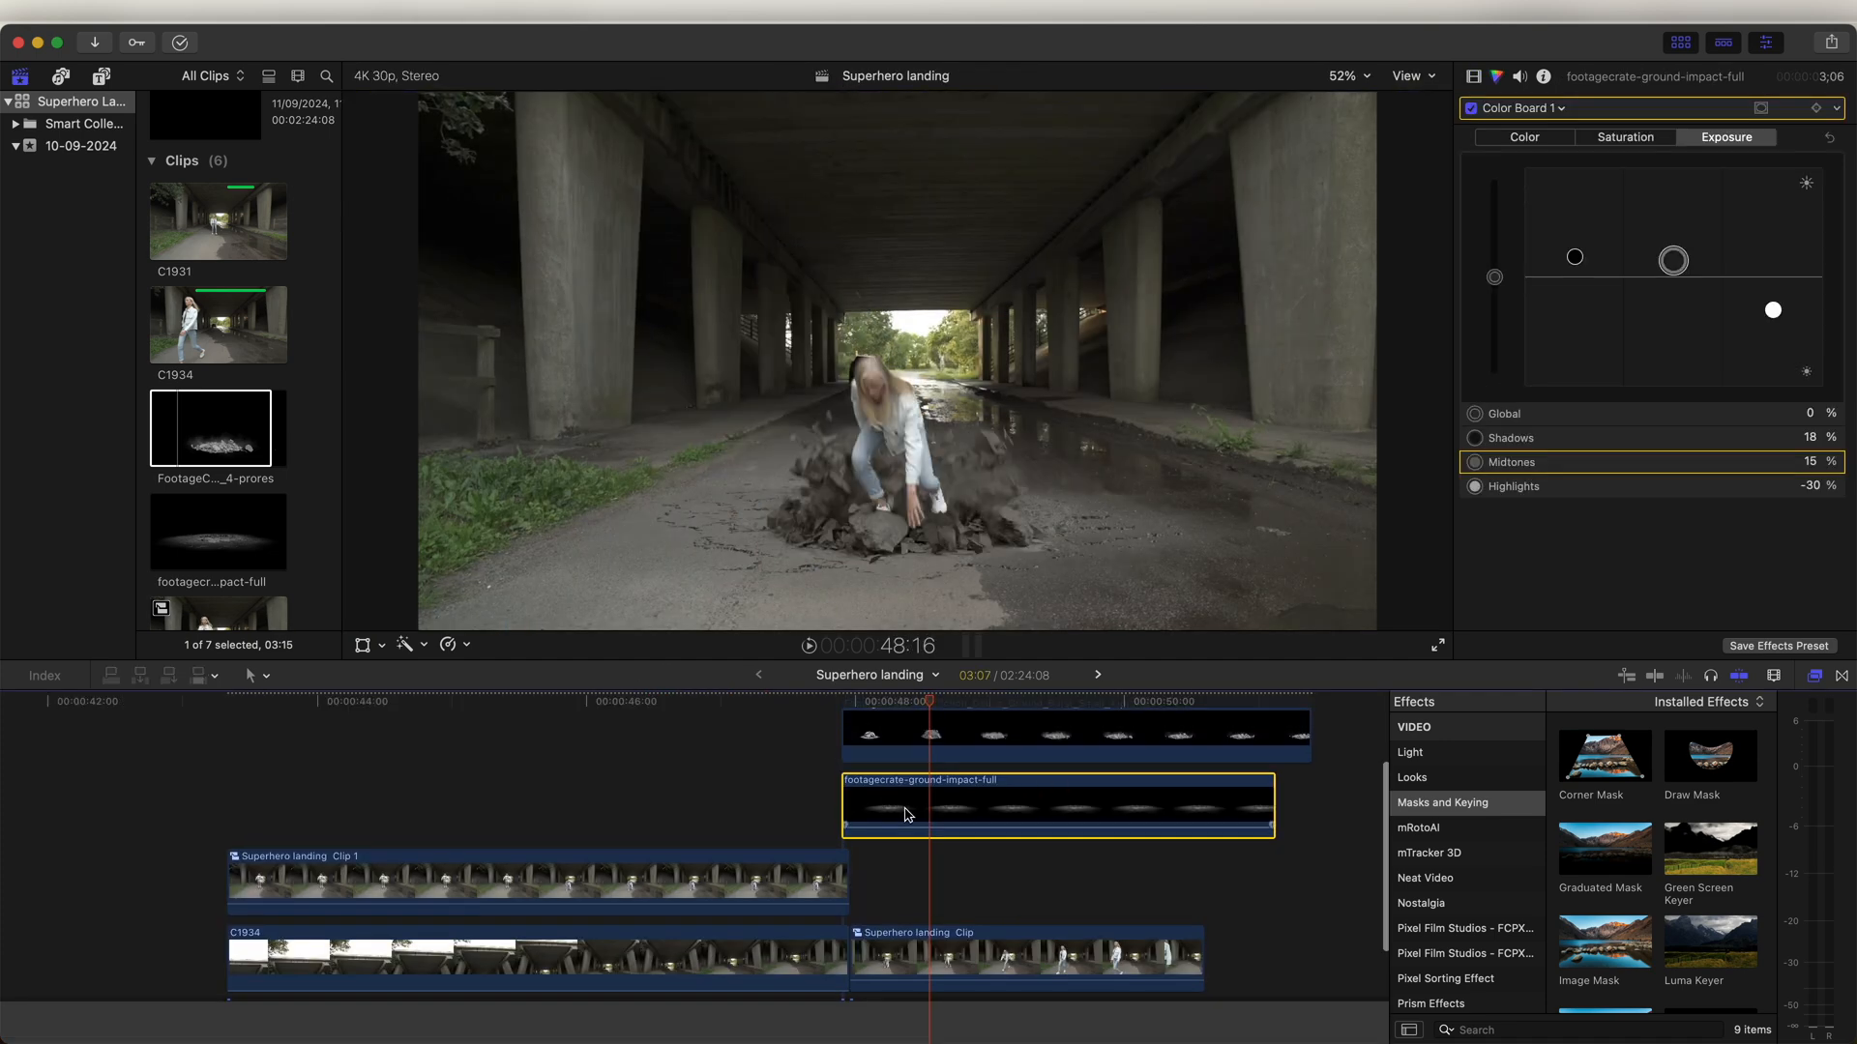
Step: Combine all the jump, landing, debris and ground impact clips into one compound clip
left_click_drag(1363, 967, 855, 811)
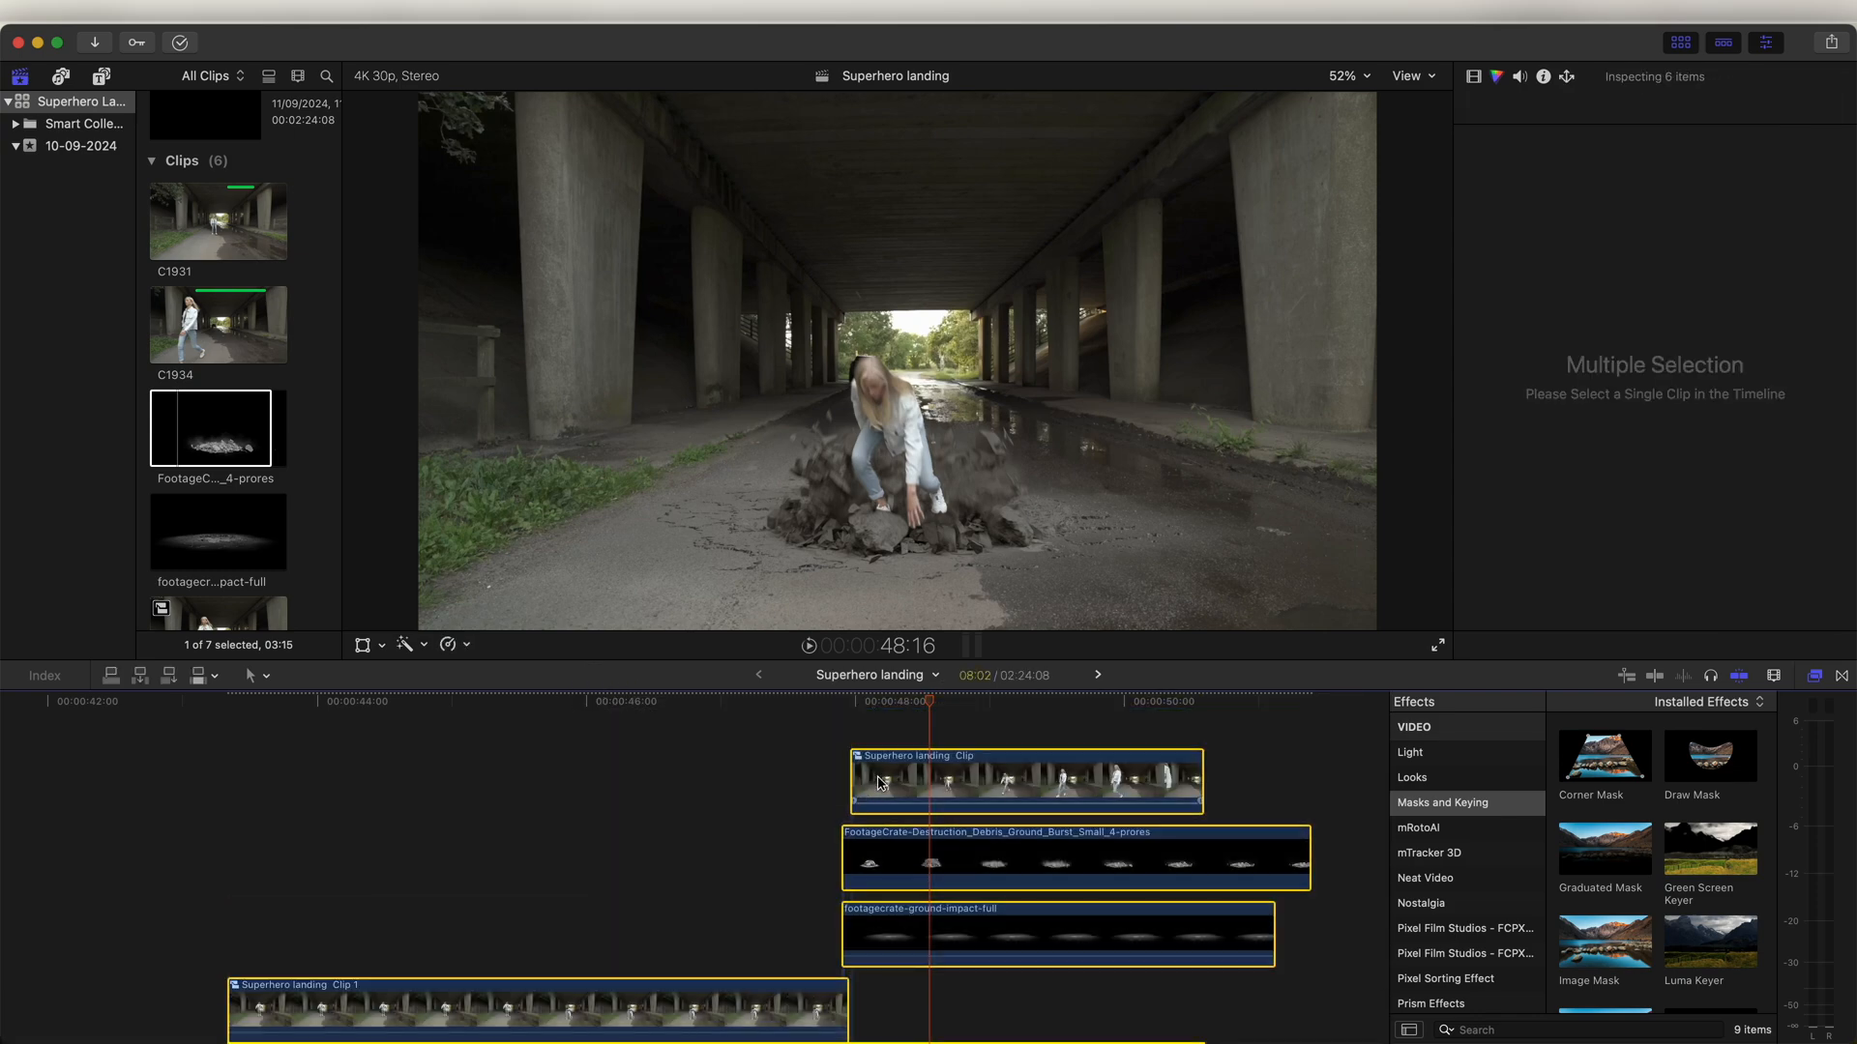
right_click(882, 783)
left_click(938, 588)
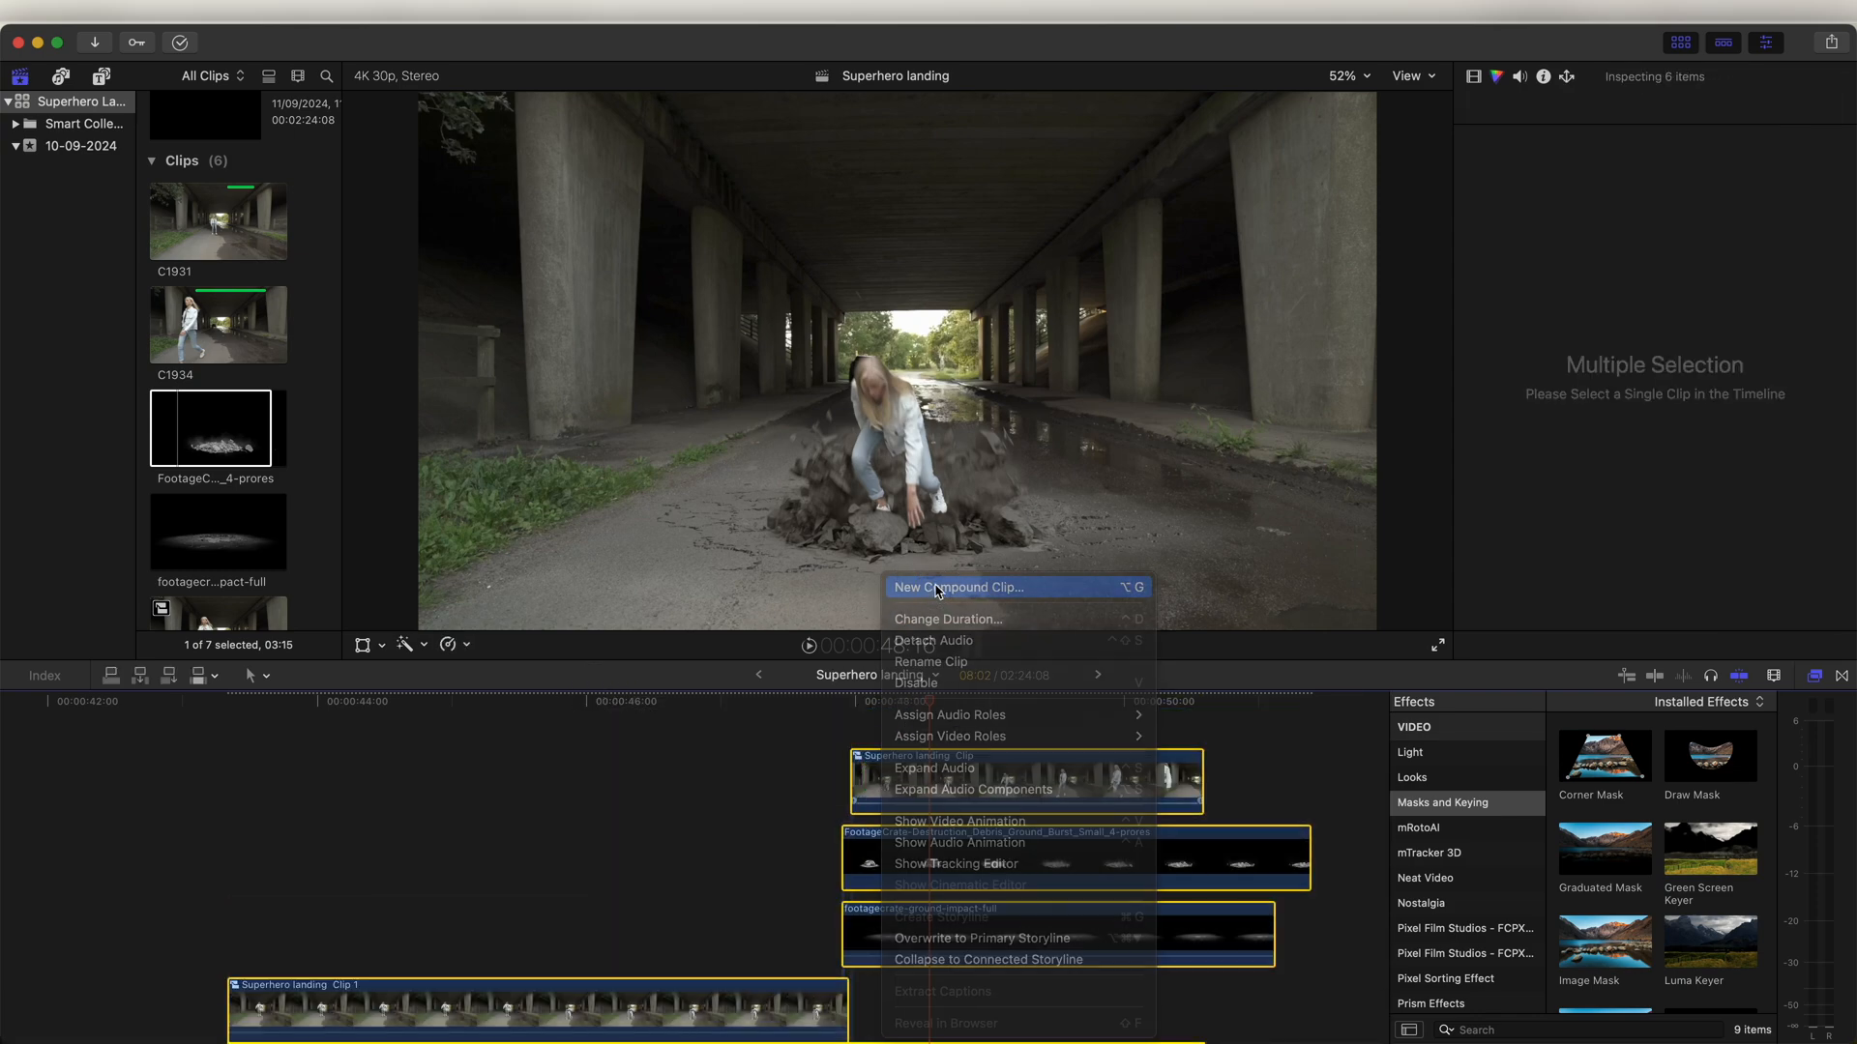
key("Return")
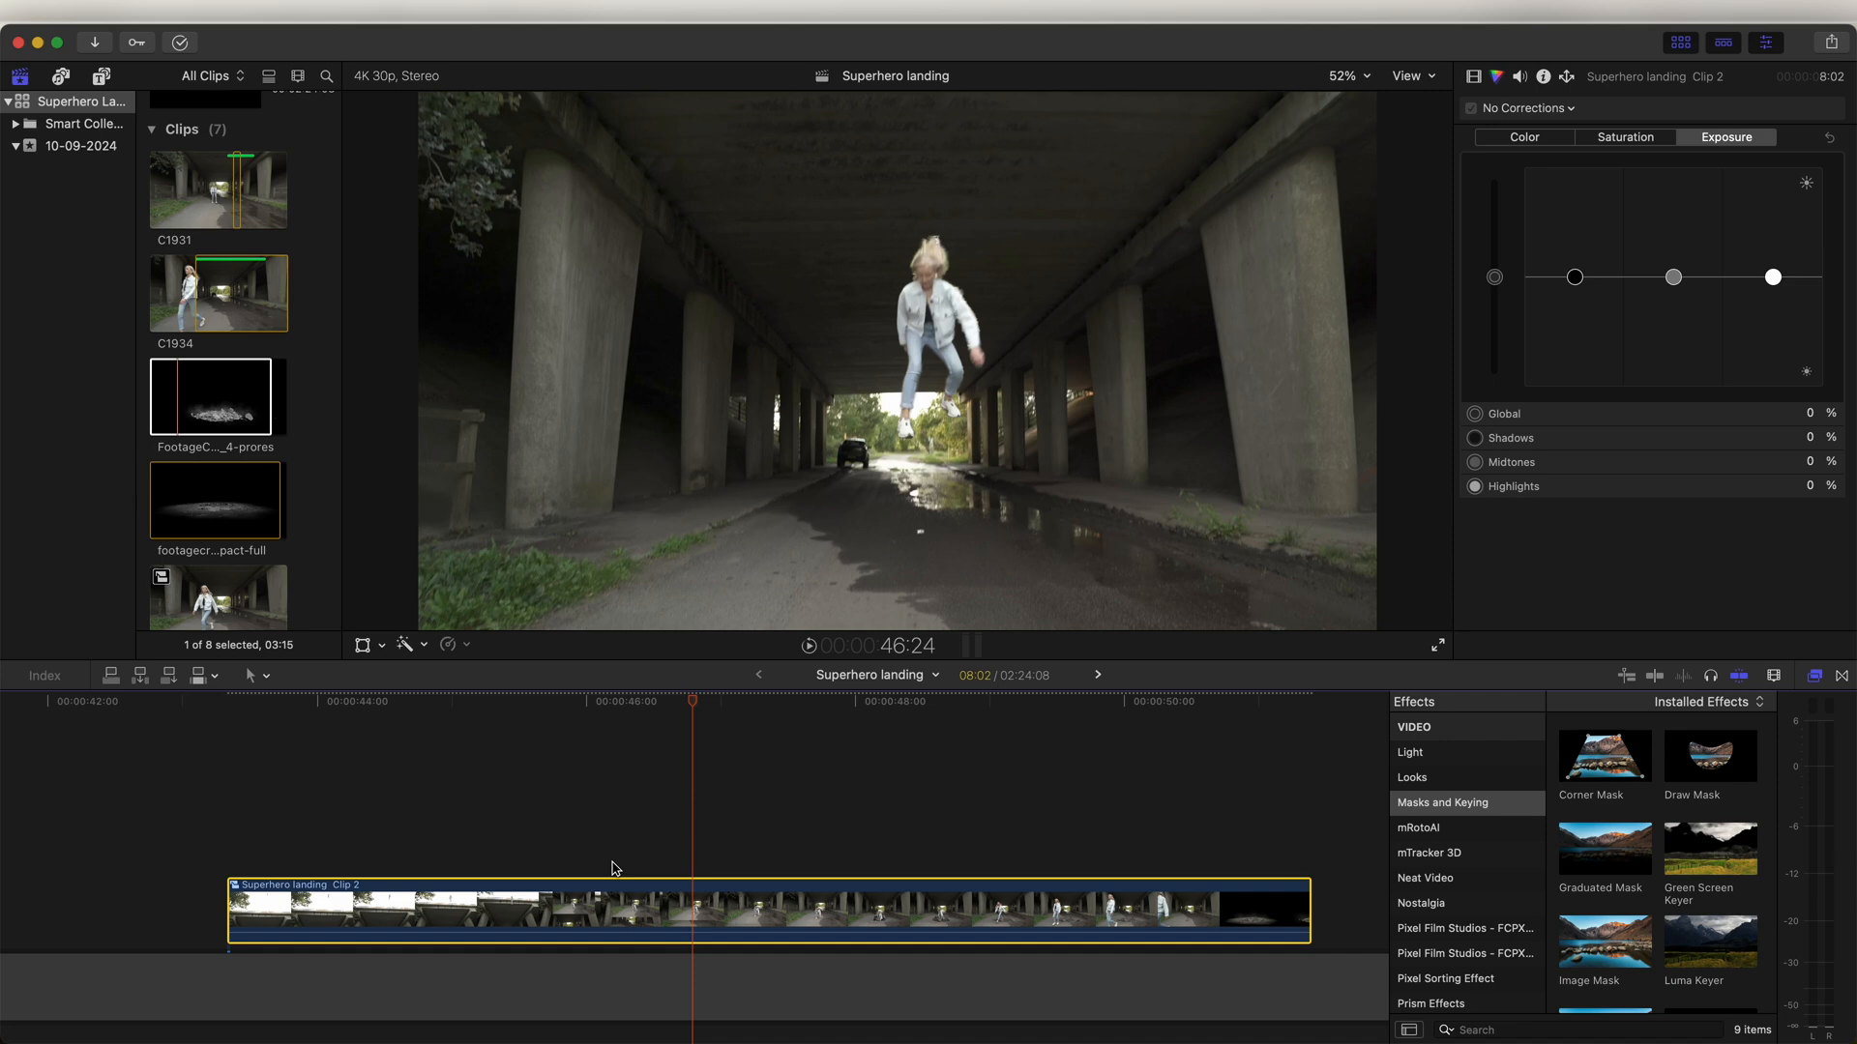
Step: Split the compound clip's speed at the 47:29 landing frame and speed up the segment before it
left_click(850, 706)
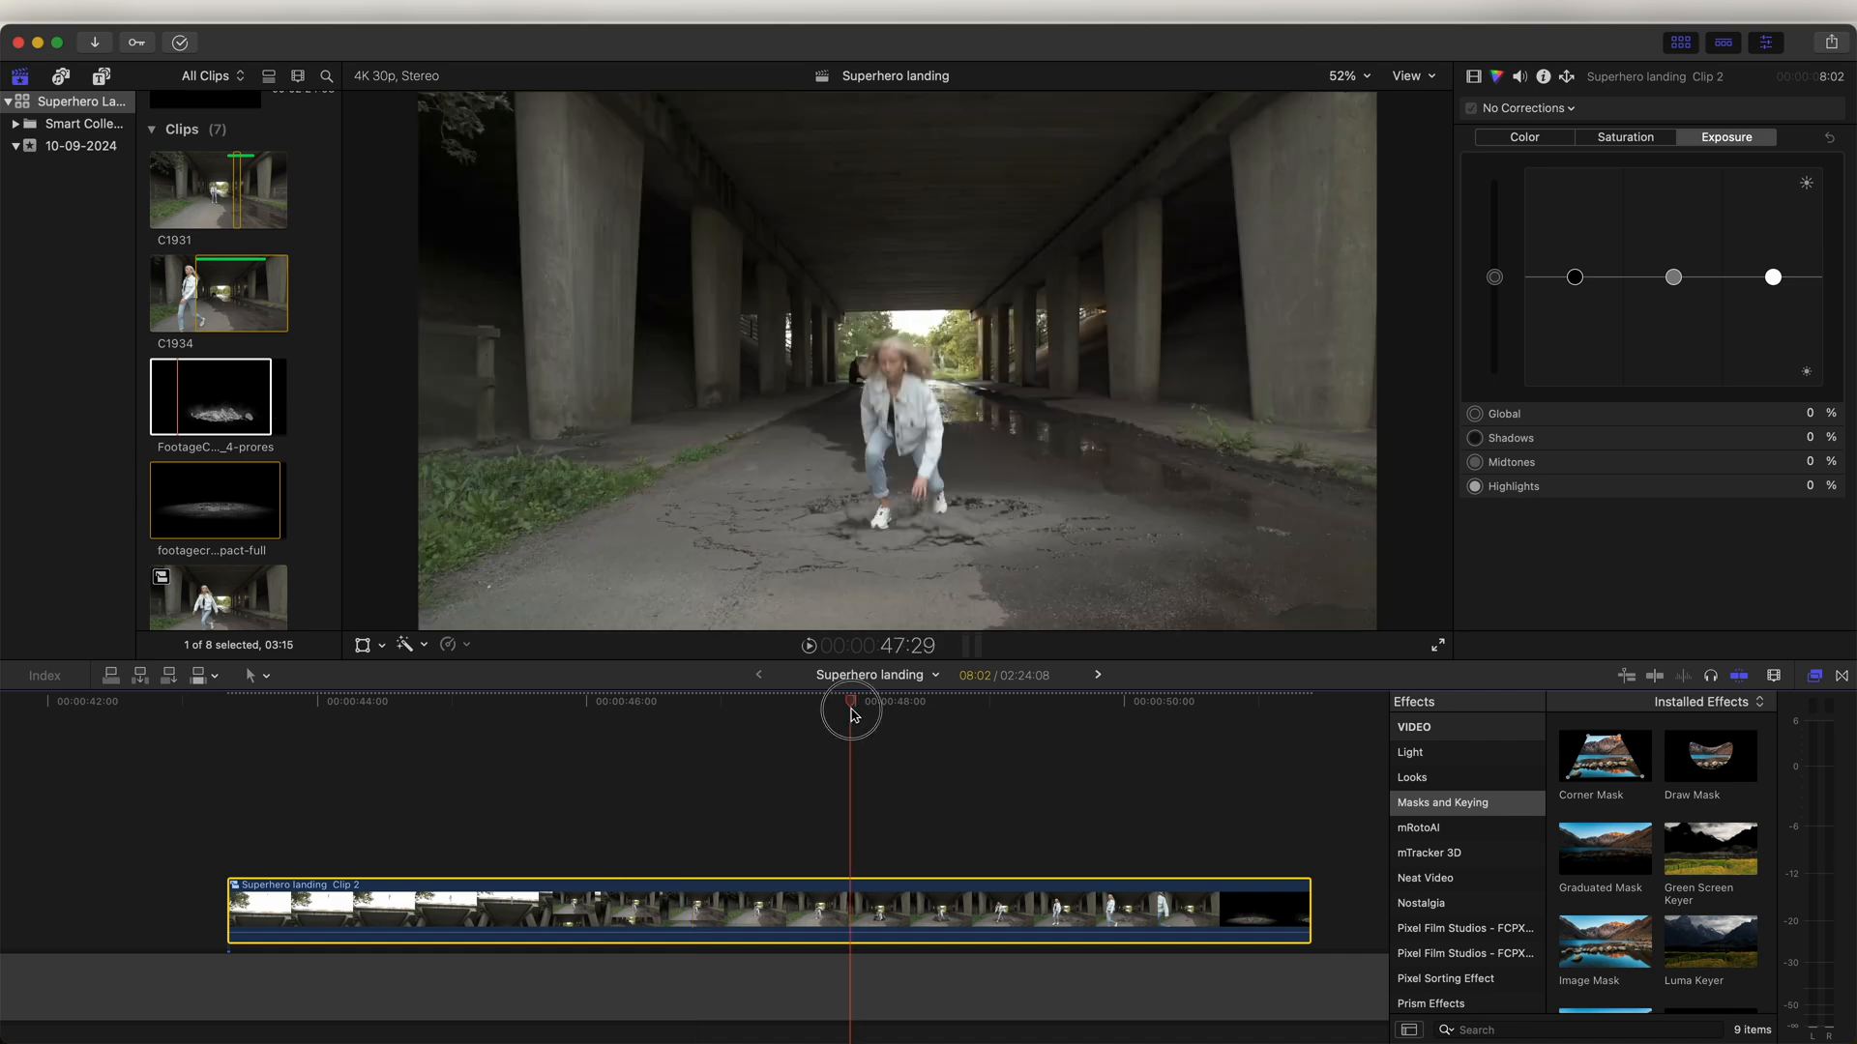
scroll(852, 832, "down", 2)
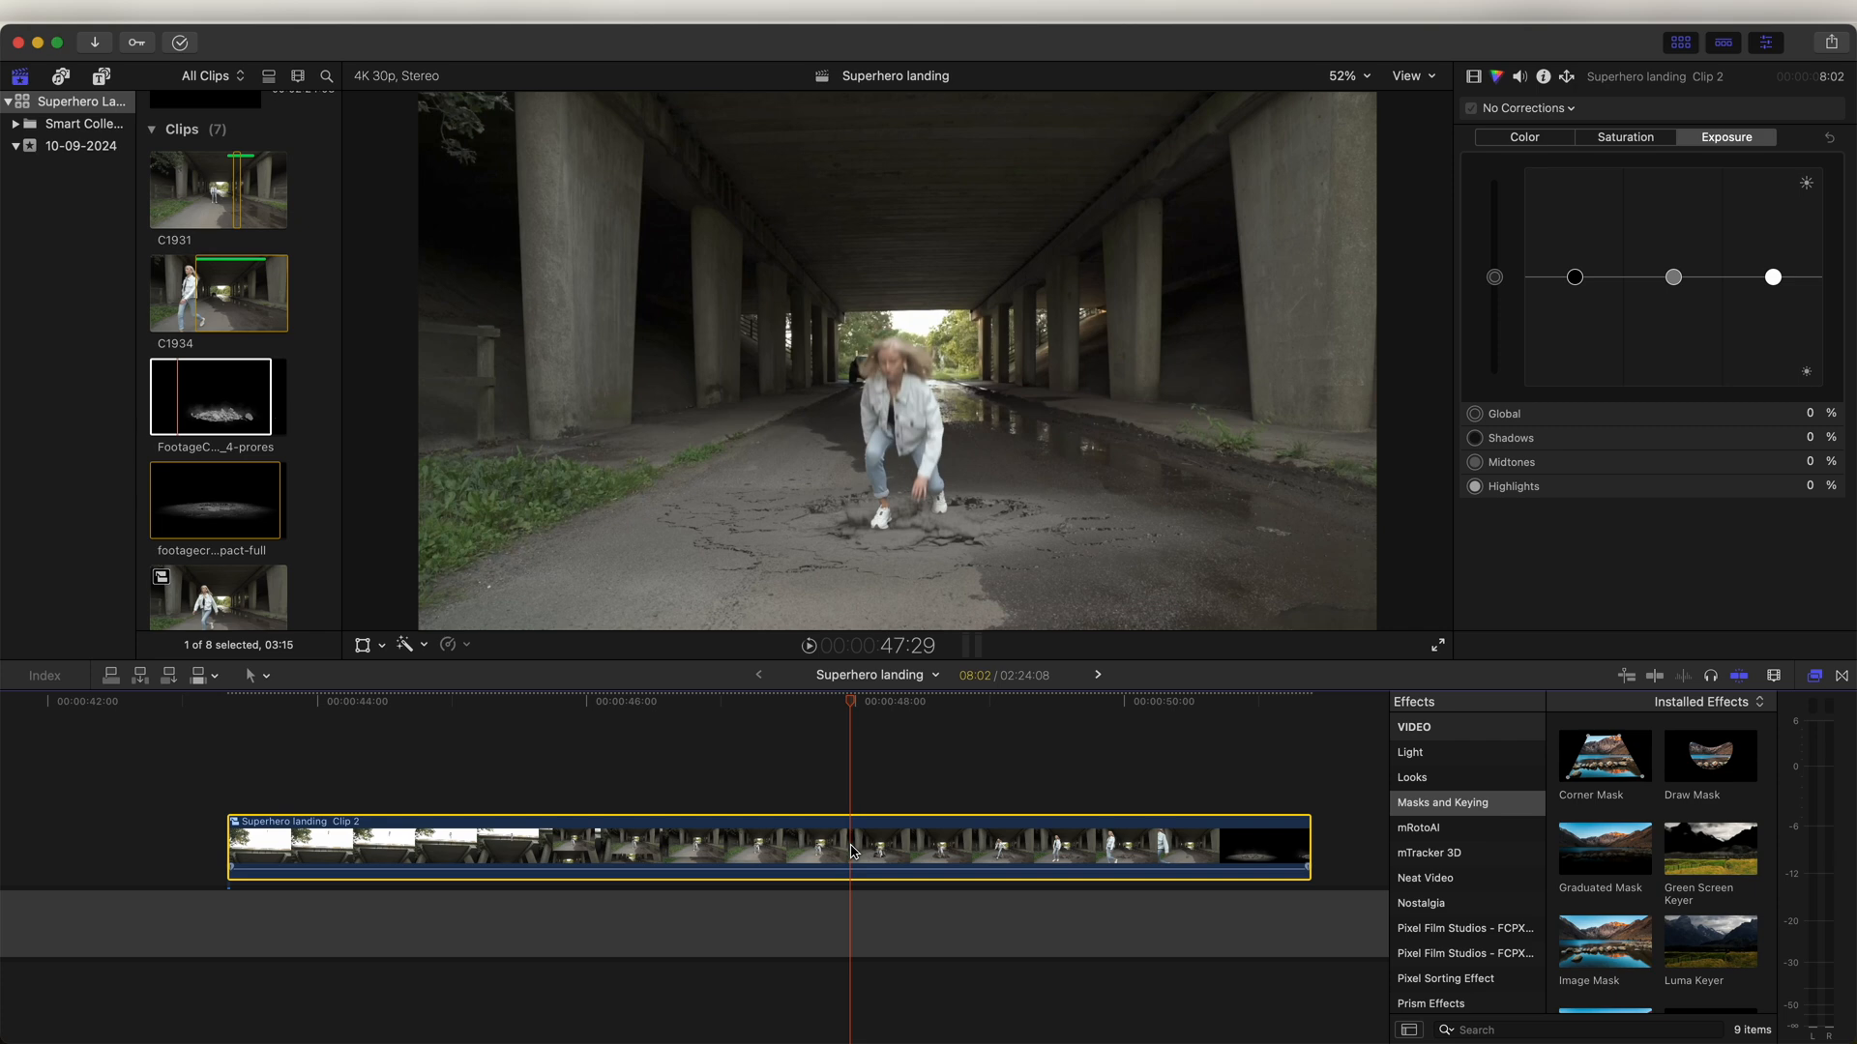
key("shift+b")
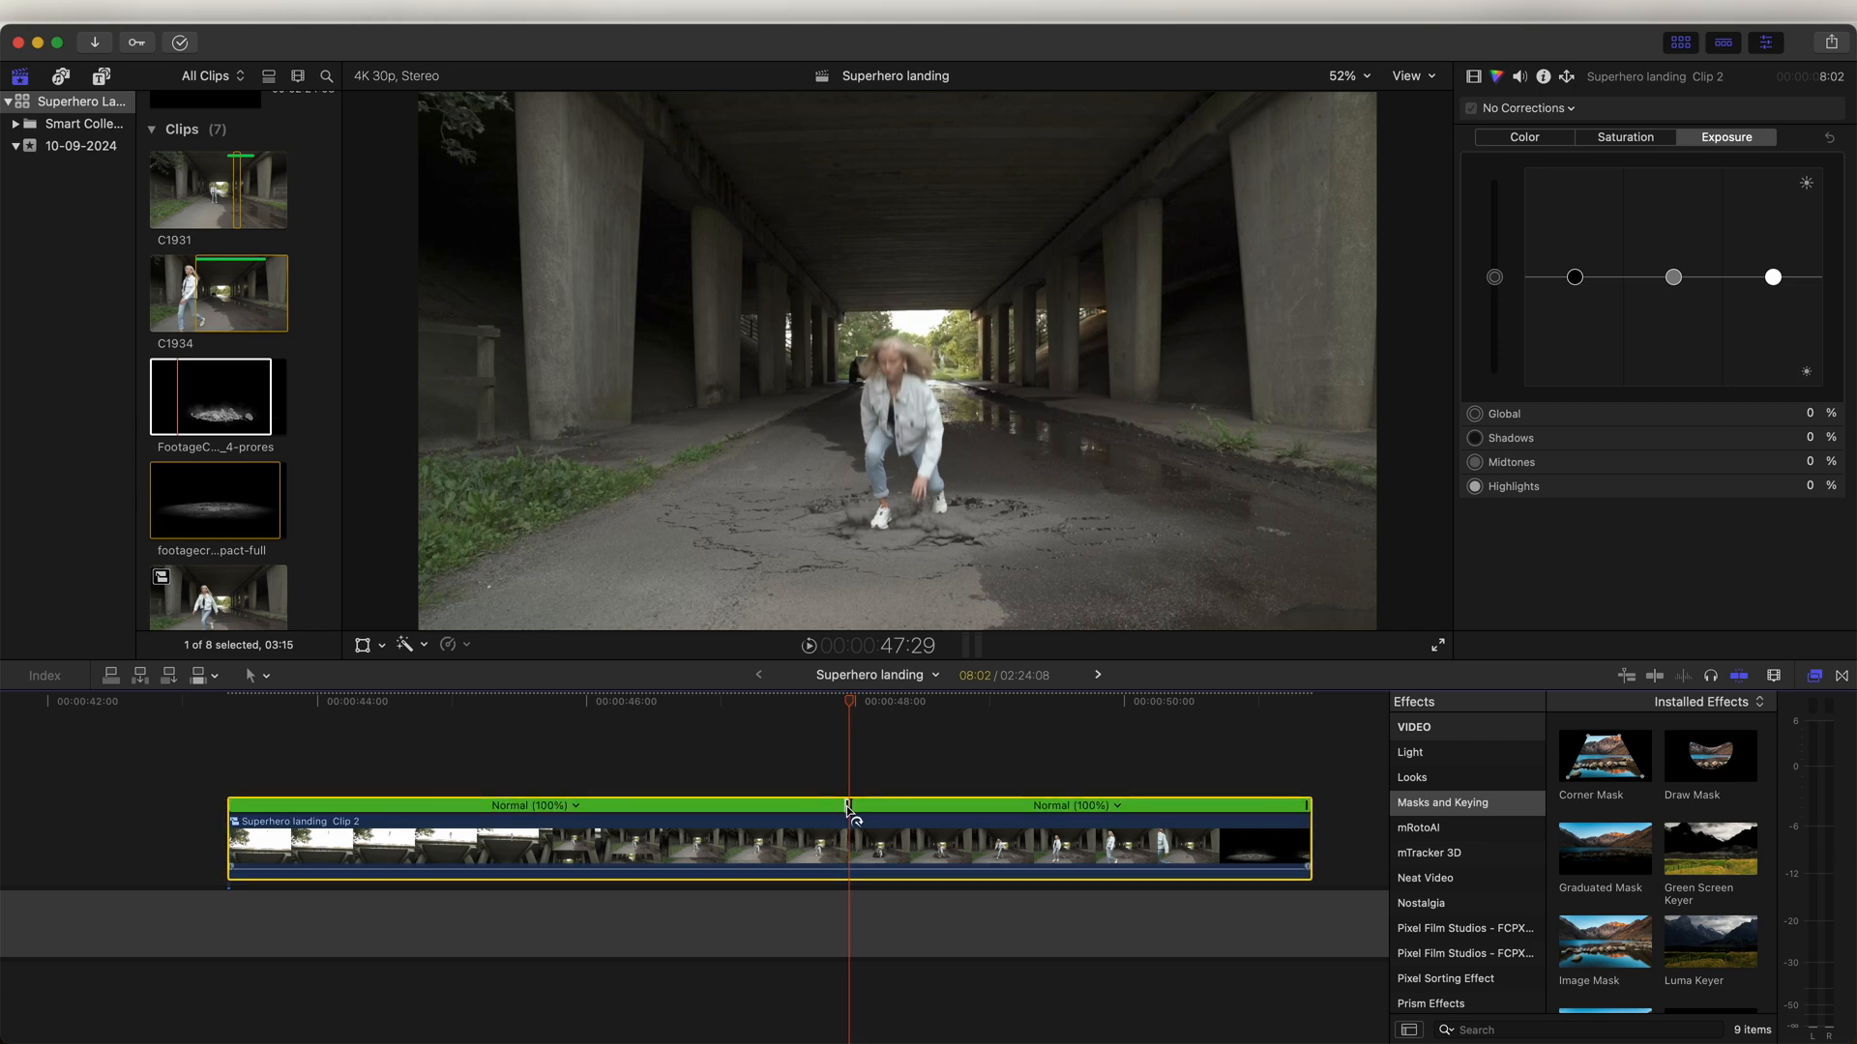
left_click_drag(848, 811, 473, 836)
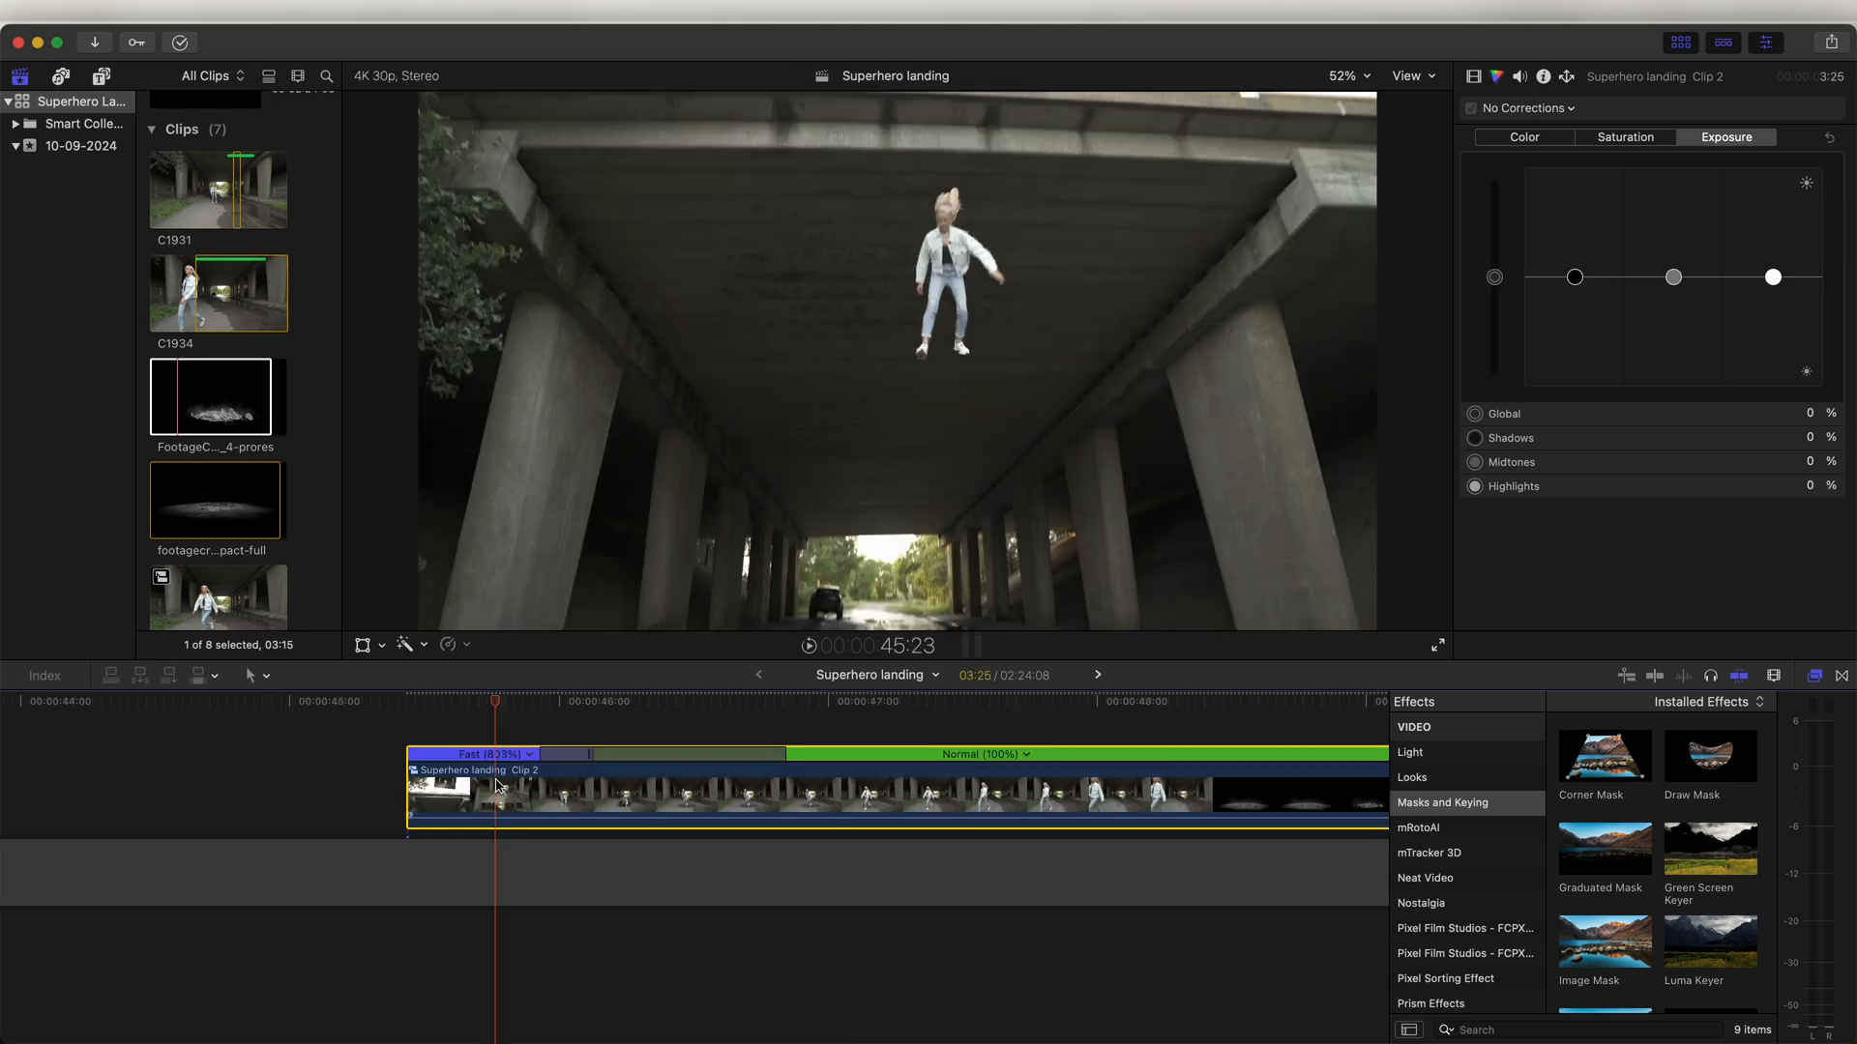
Step: Split the sped-up segment again at 45:23, retime its first part to 608% and play the clip back
key("shift+b")
left_click_drag(484, 764, 515, 764)
left_click(396, 709)
key("space")
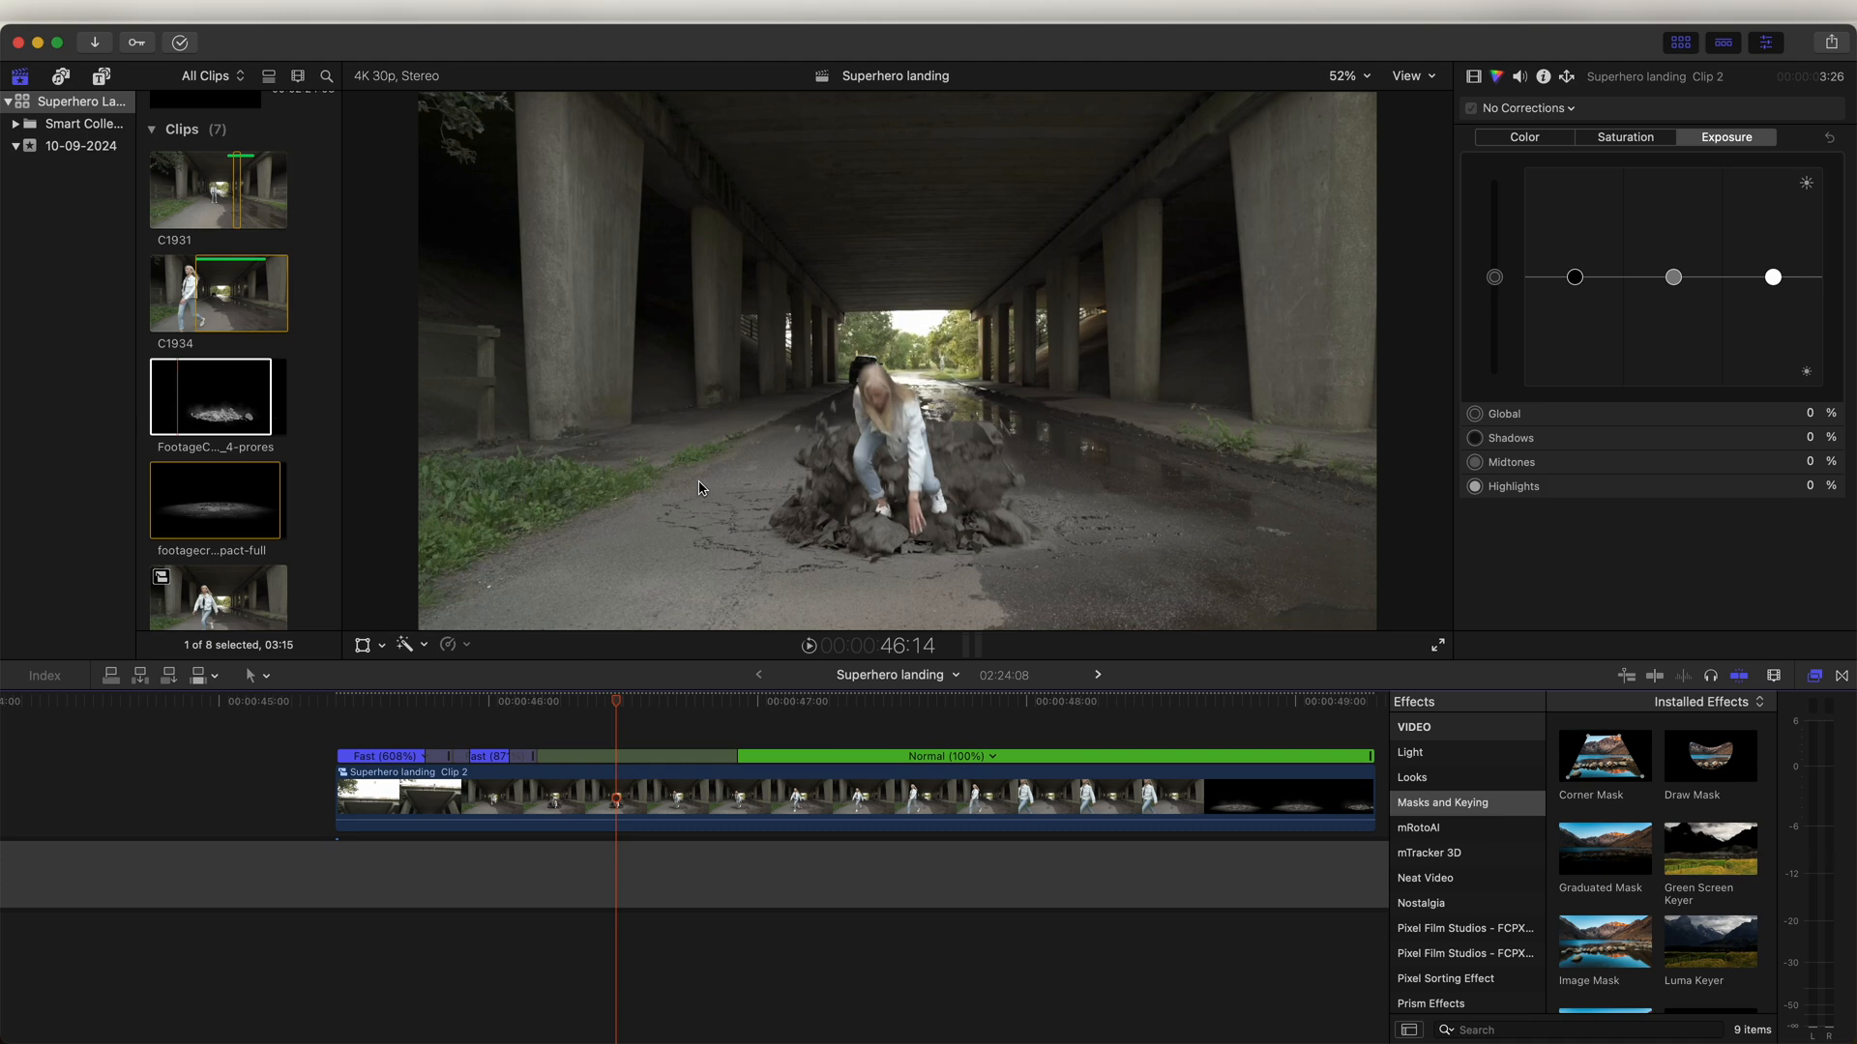
Step: Add a Short adjustment layer title above the compound clip, starting at the clip's first frame
left_click(102, 77)
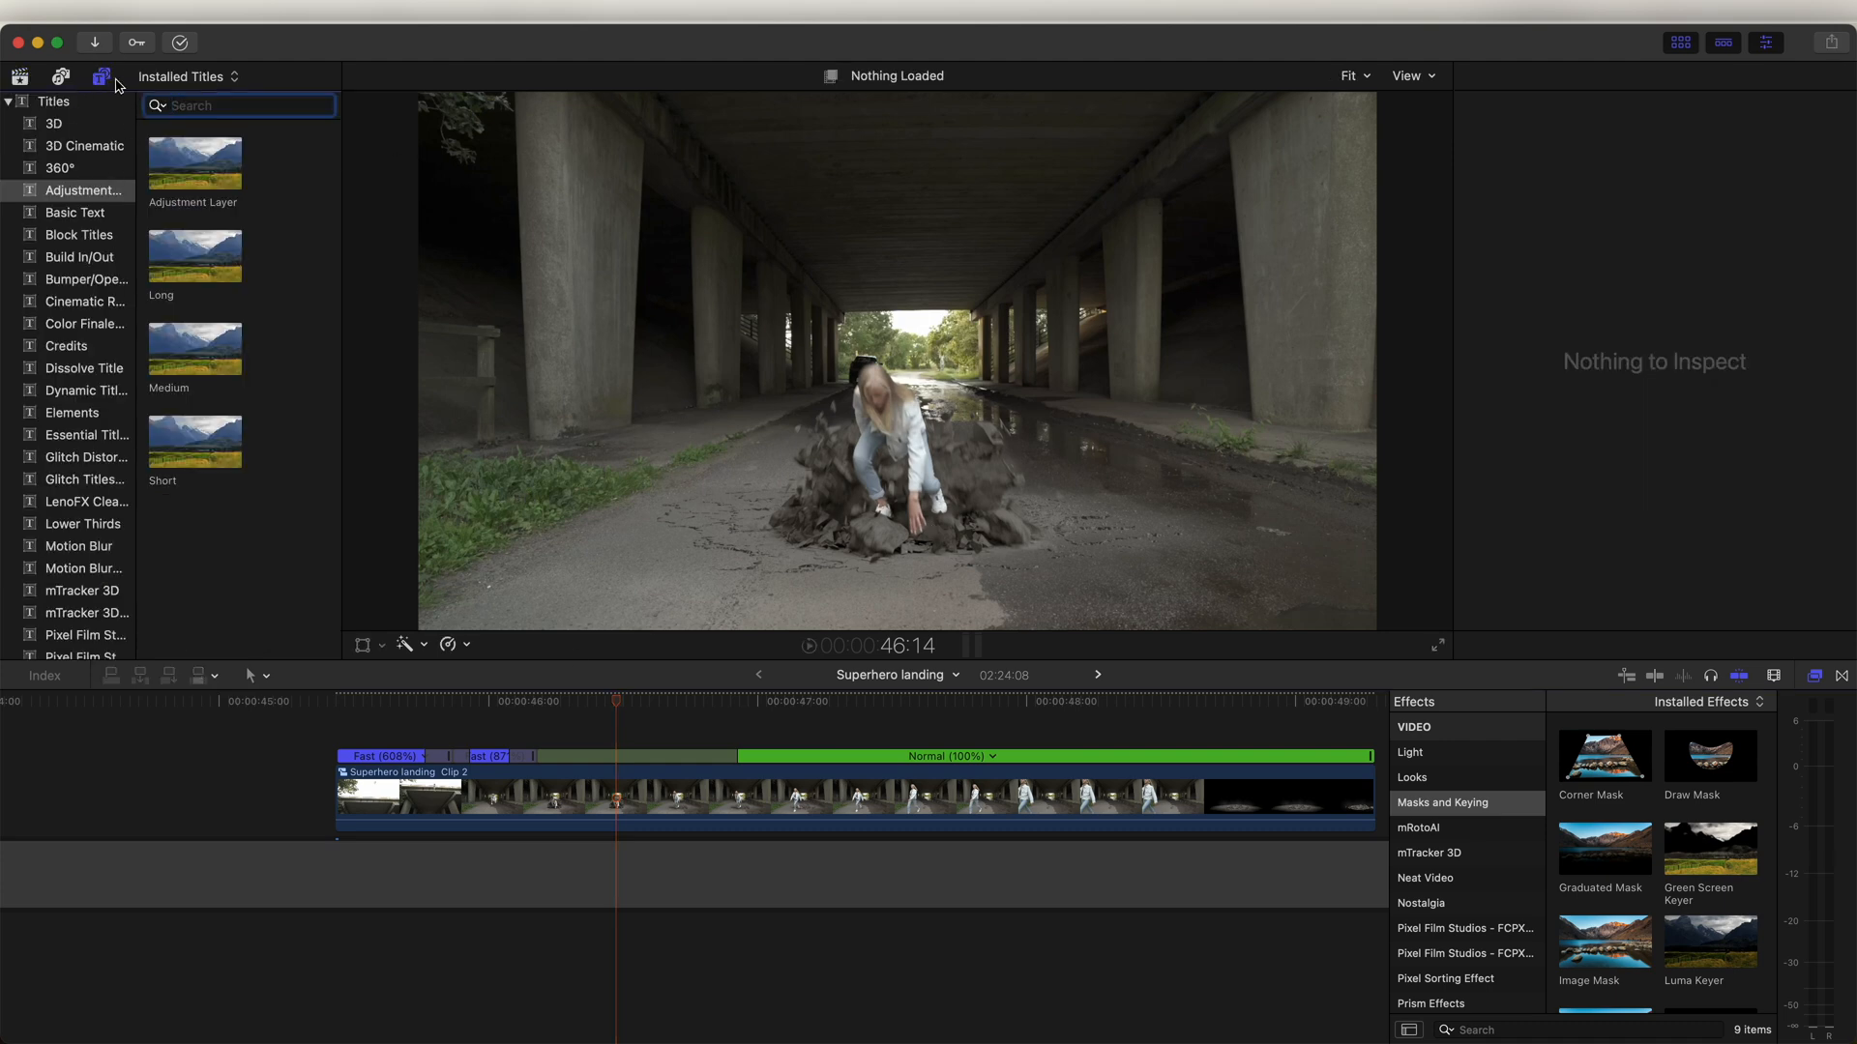
left_click(43, 194)
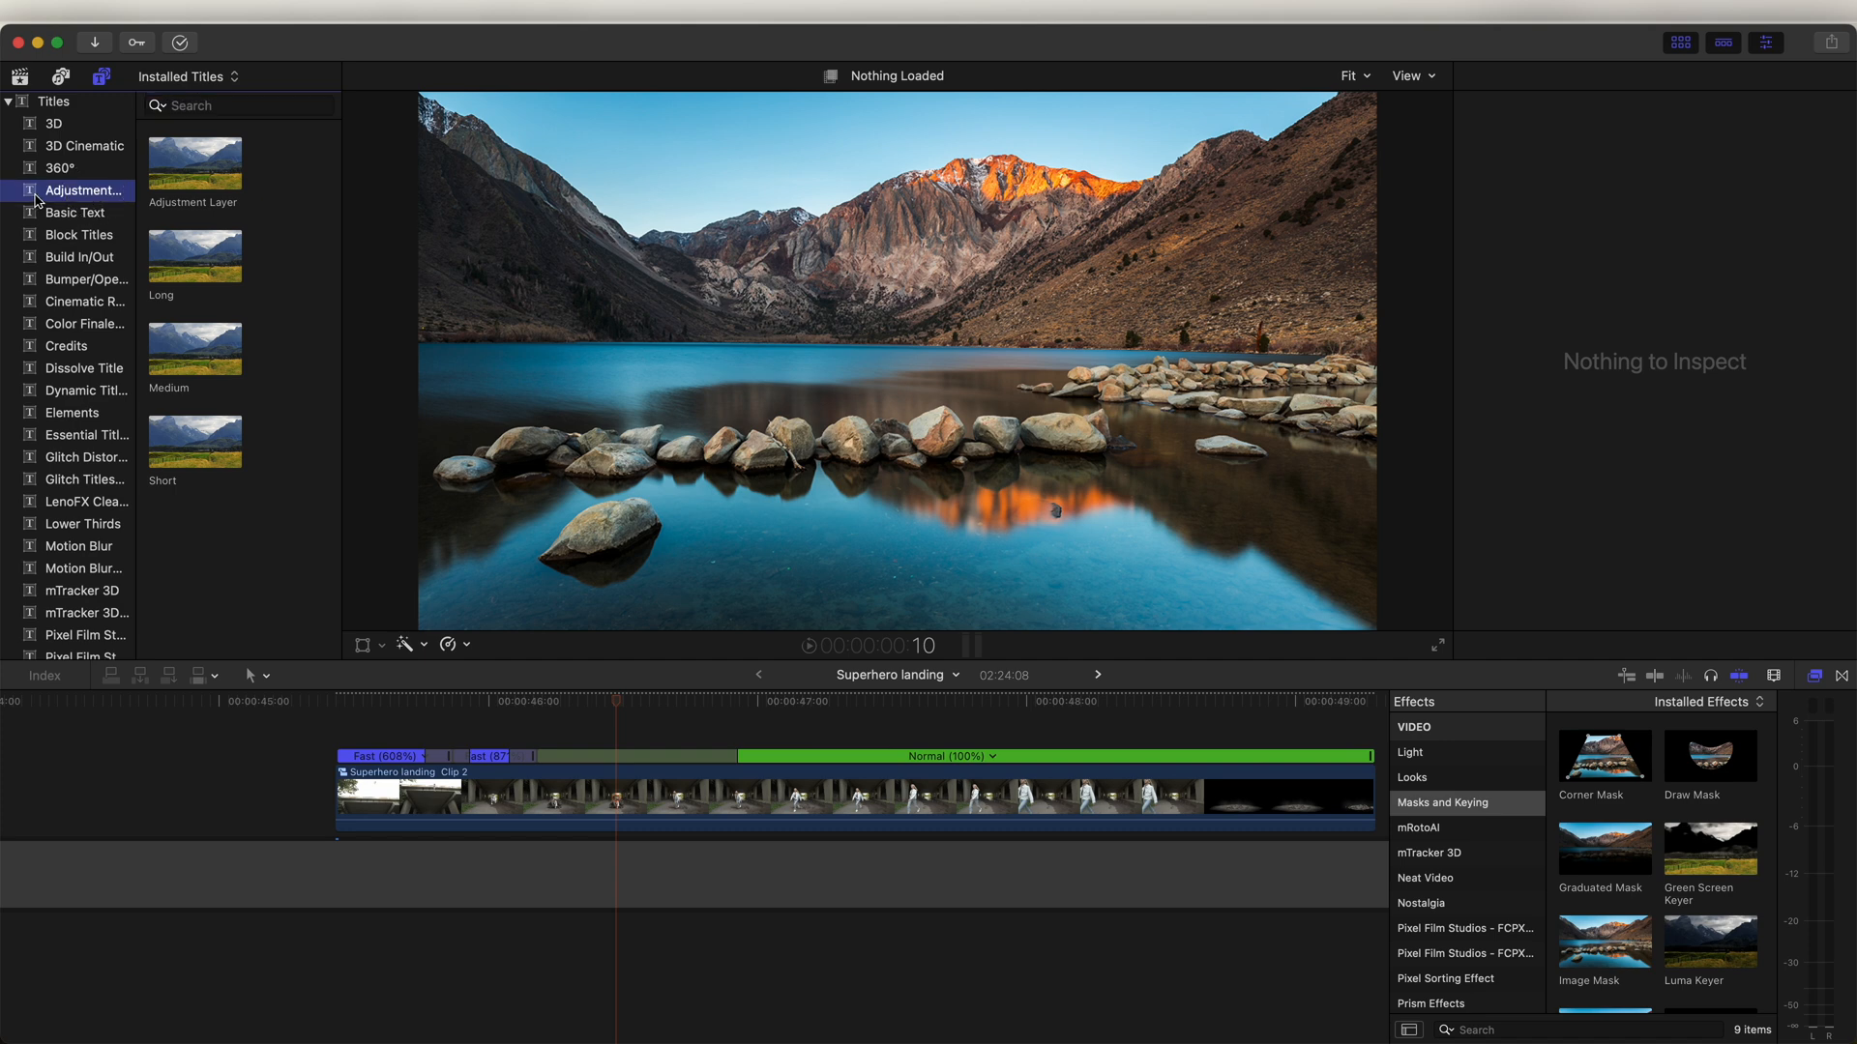
left_click_drag(159, 448, 541, 725)
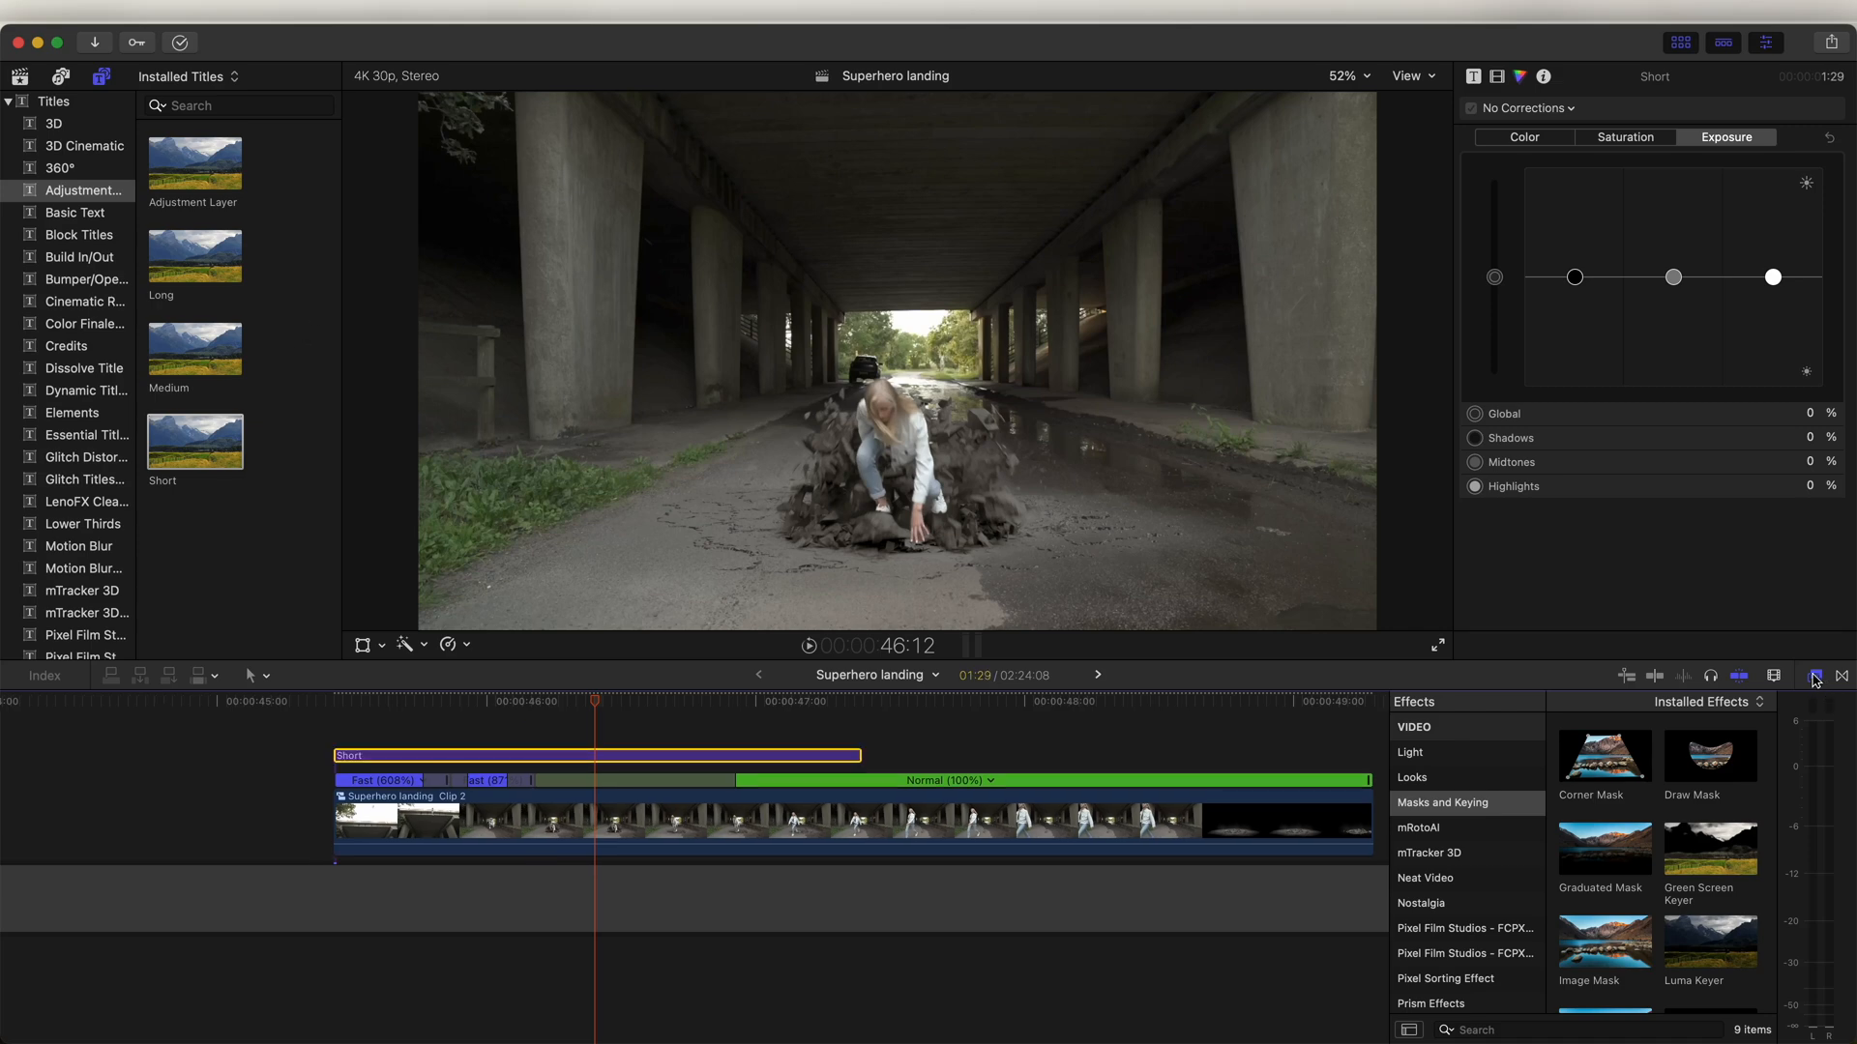
Step: Apply the RN Shake Earthquake effect to the Short adjustment layer
left_click(1814, 676)
left_click(1814, 676)
scroll(1435, 862, "down", 4)
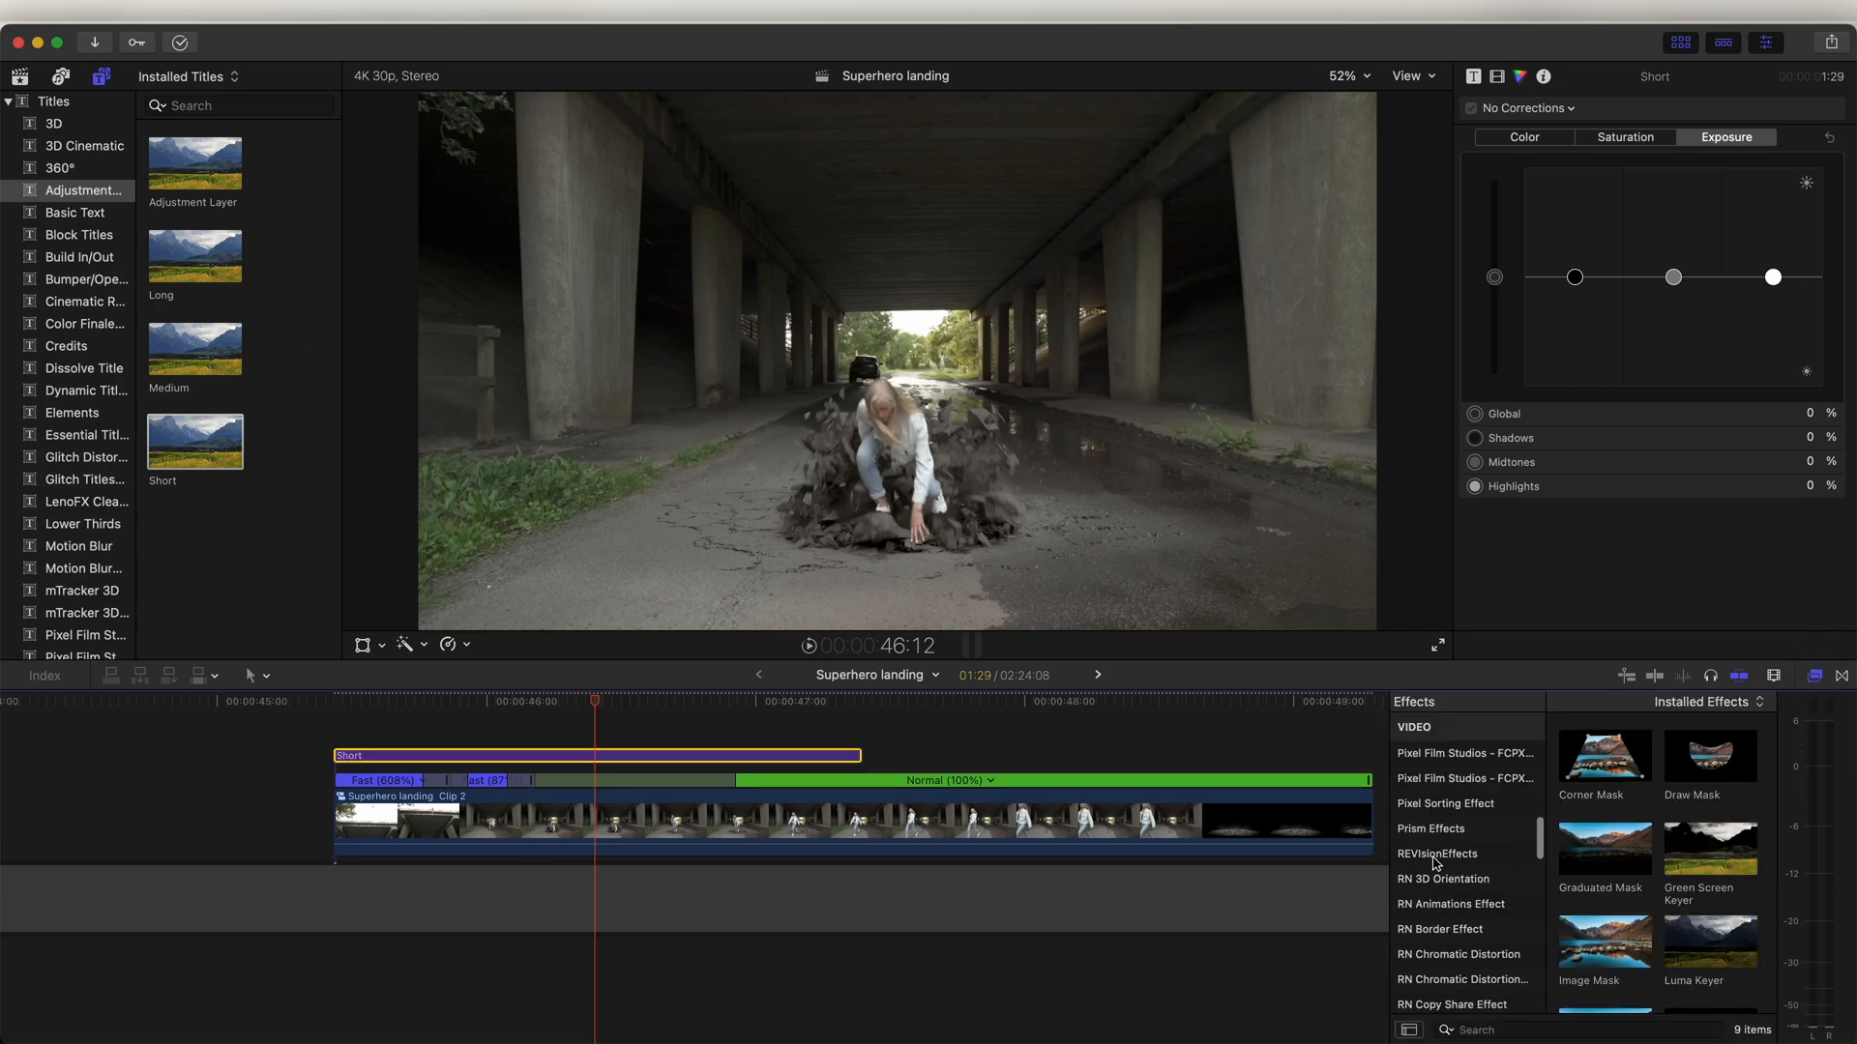
scroll(1460, 871, "down", 5)
left_click(1470, 867)
left_click_drag(1619, 847, 595, 755)
Step: Set the Earthquake Amount to 25 px and keyframe its Amount and Rotation Shake Amount to fade out towards the adjustment layer's end
left_click(595, 704)
left_click_drag(1683, 157, 1656, 204)
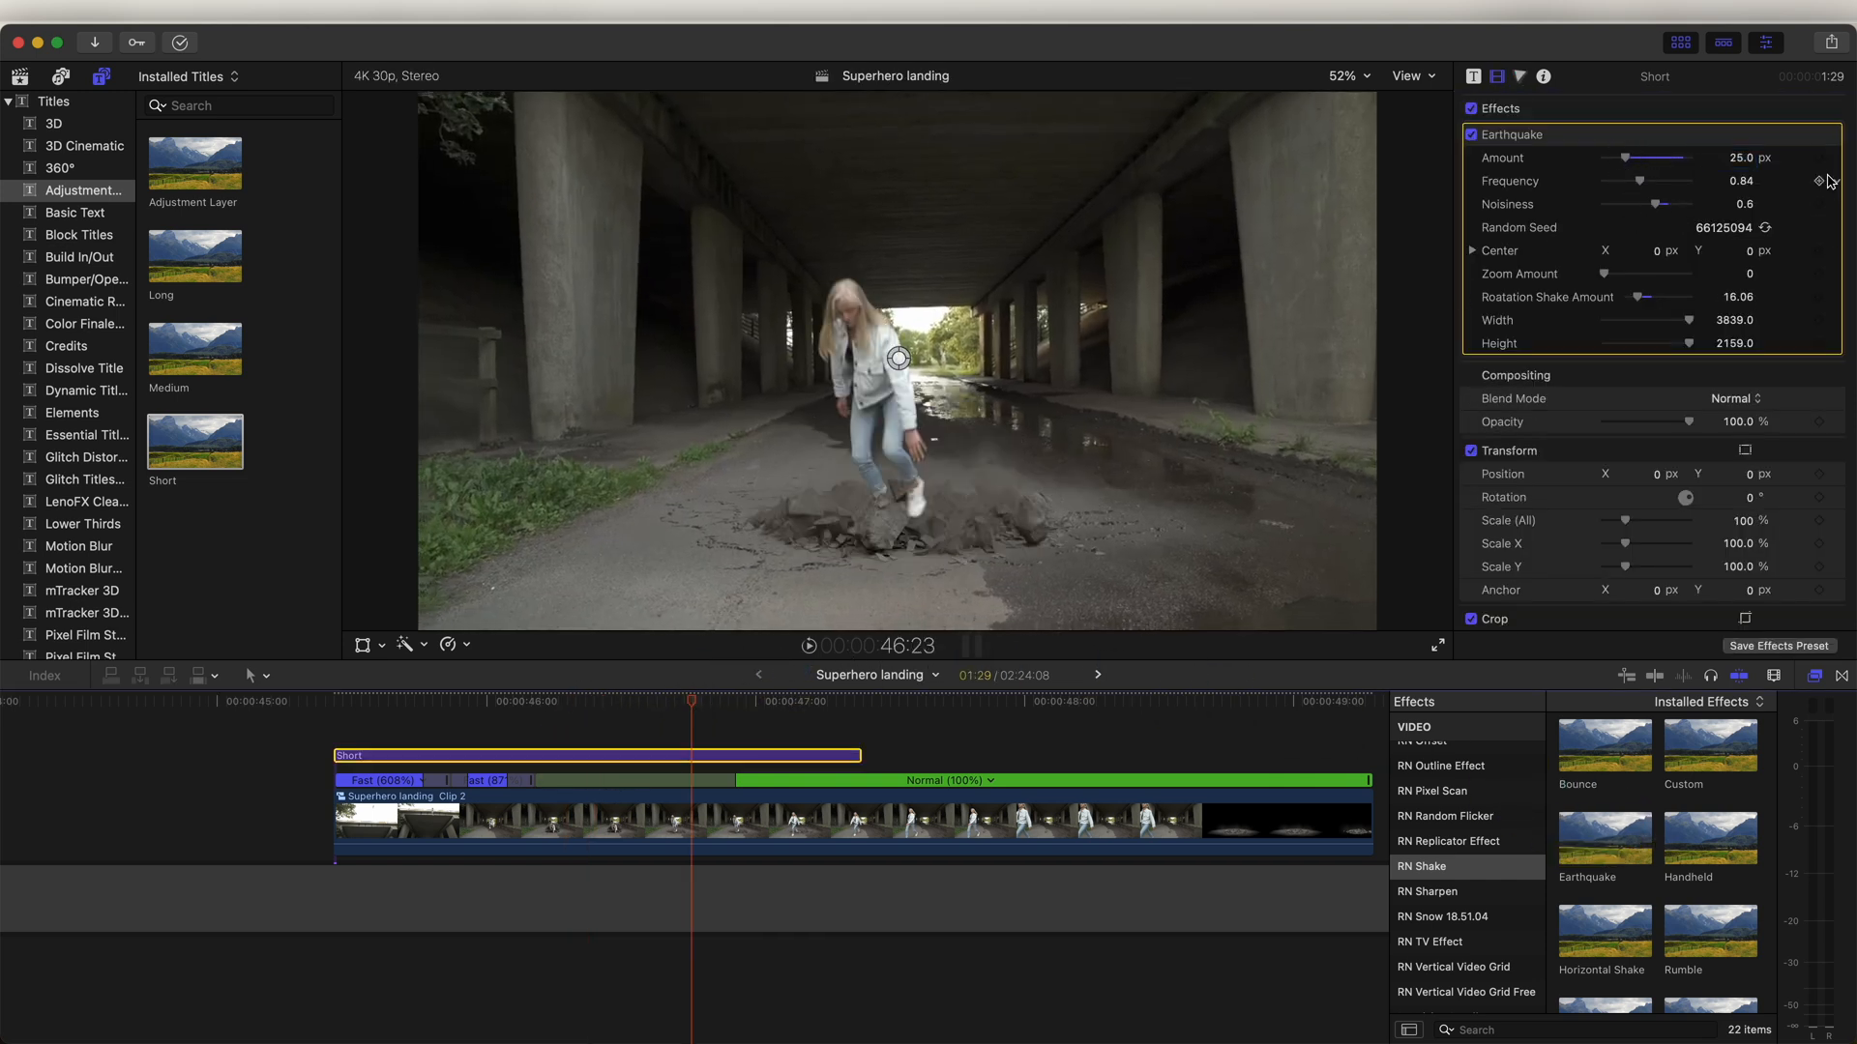
left_click_drag(720, 703, 850, 706)
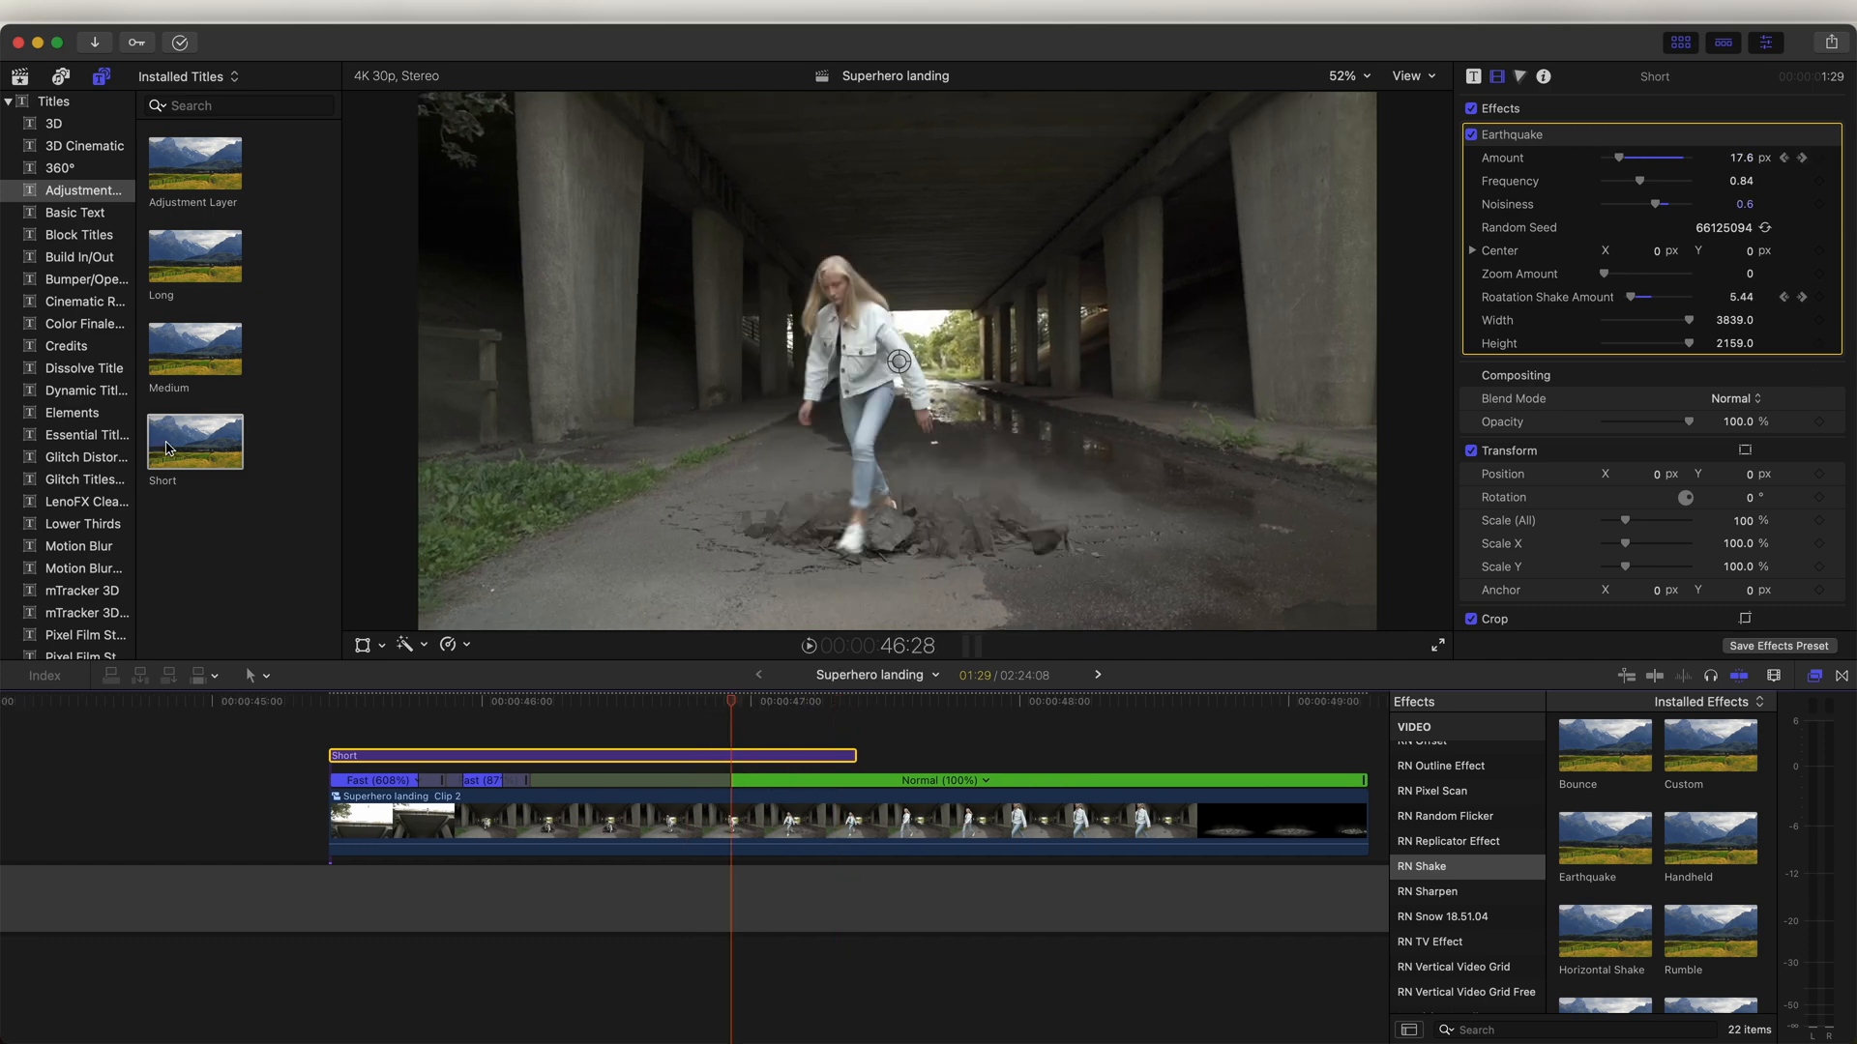
Step: Add a second Short adjustment layer above the first near the landing and apply the Earthquake effect to it
left_click(215, 442)
left_click_drag(214, 442, 528, 706)
left_click(519, 704)
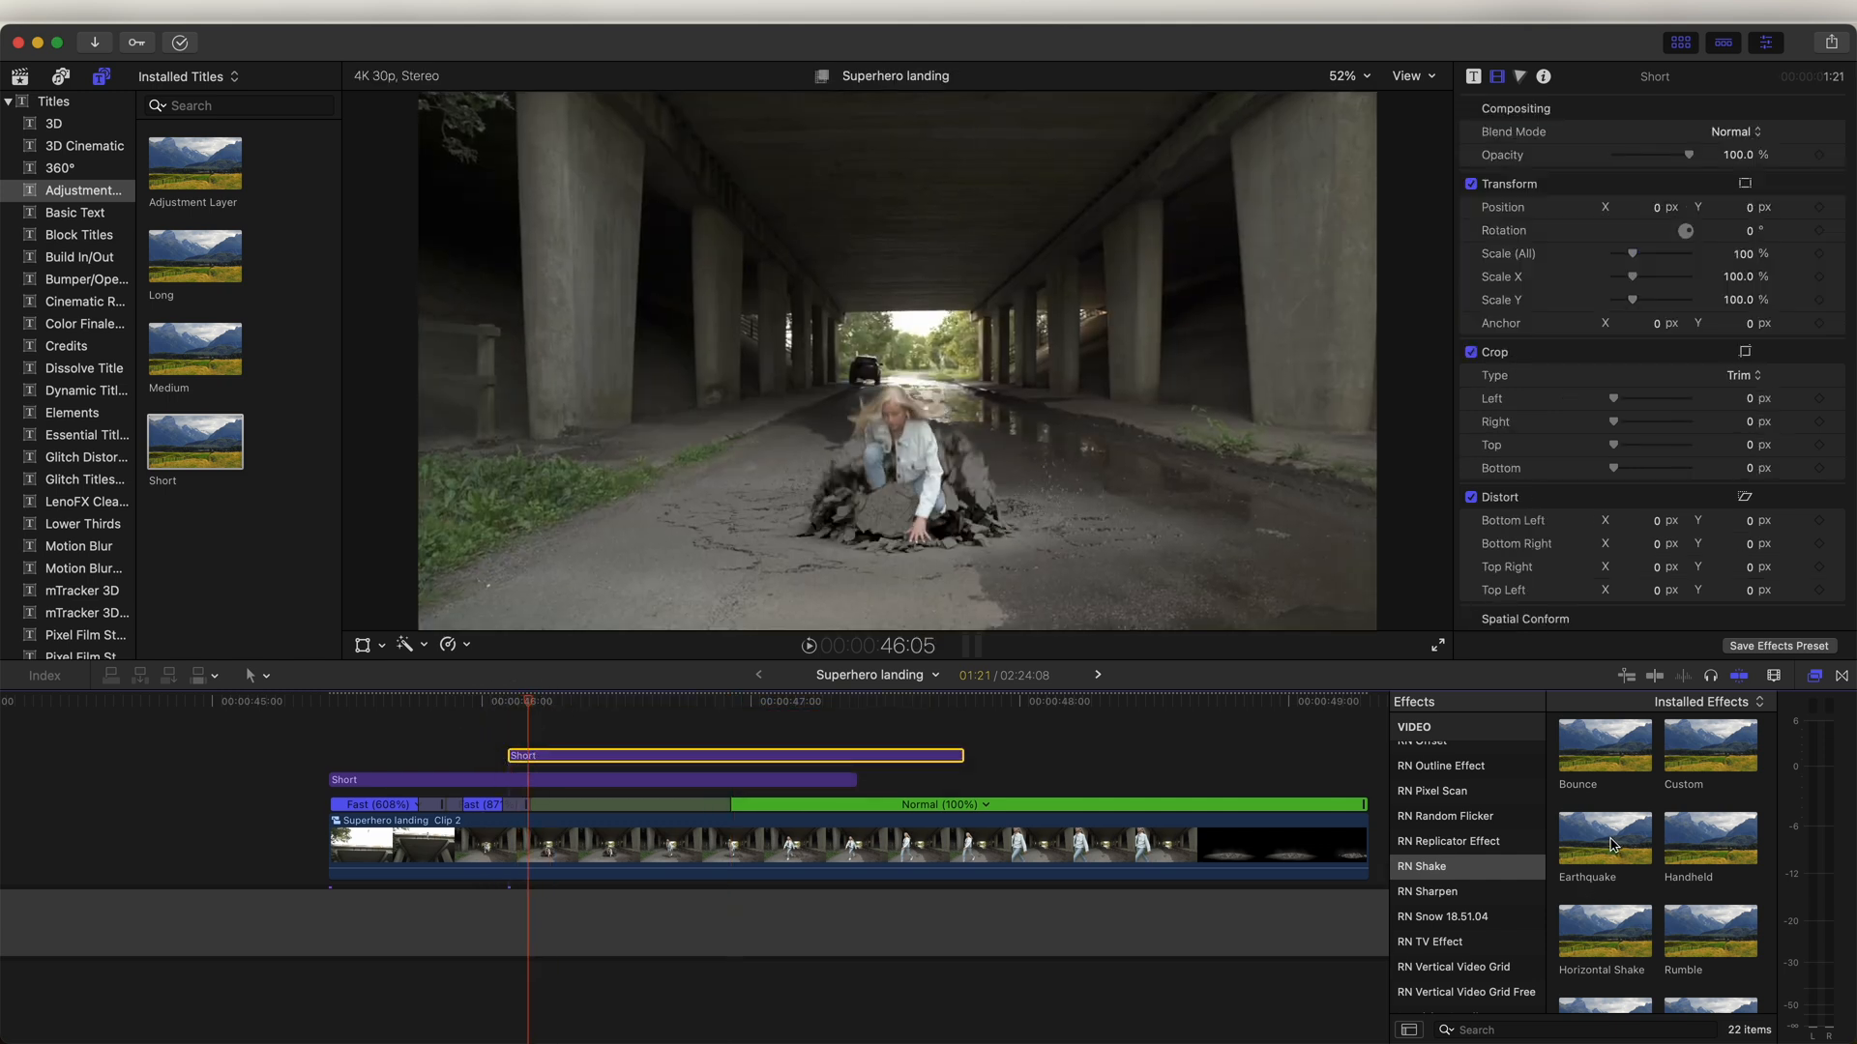
left_click_drag(1613, 844, 631, 756)
Step: Play the sequence back from the compound clip's start and scrub through the jump to review the shake
left_click(476, 704)
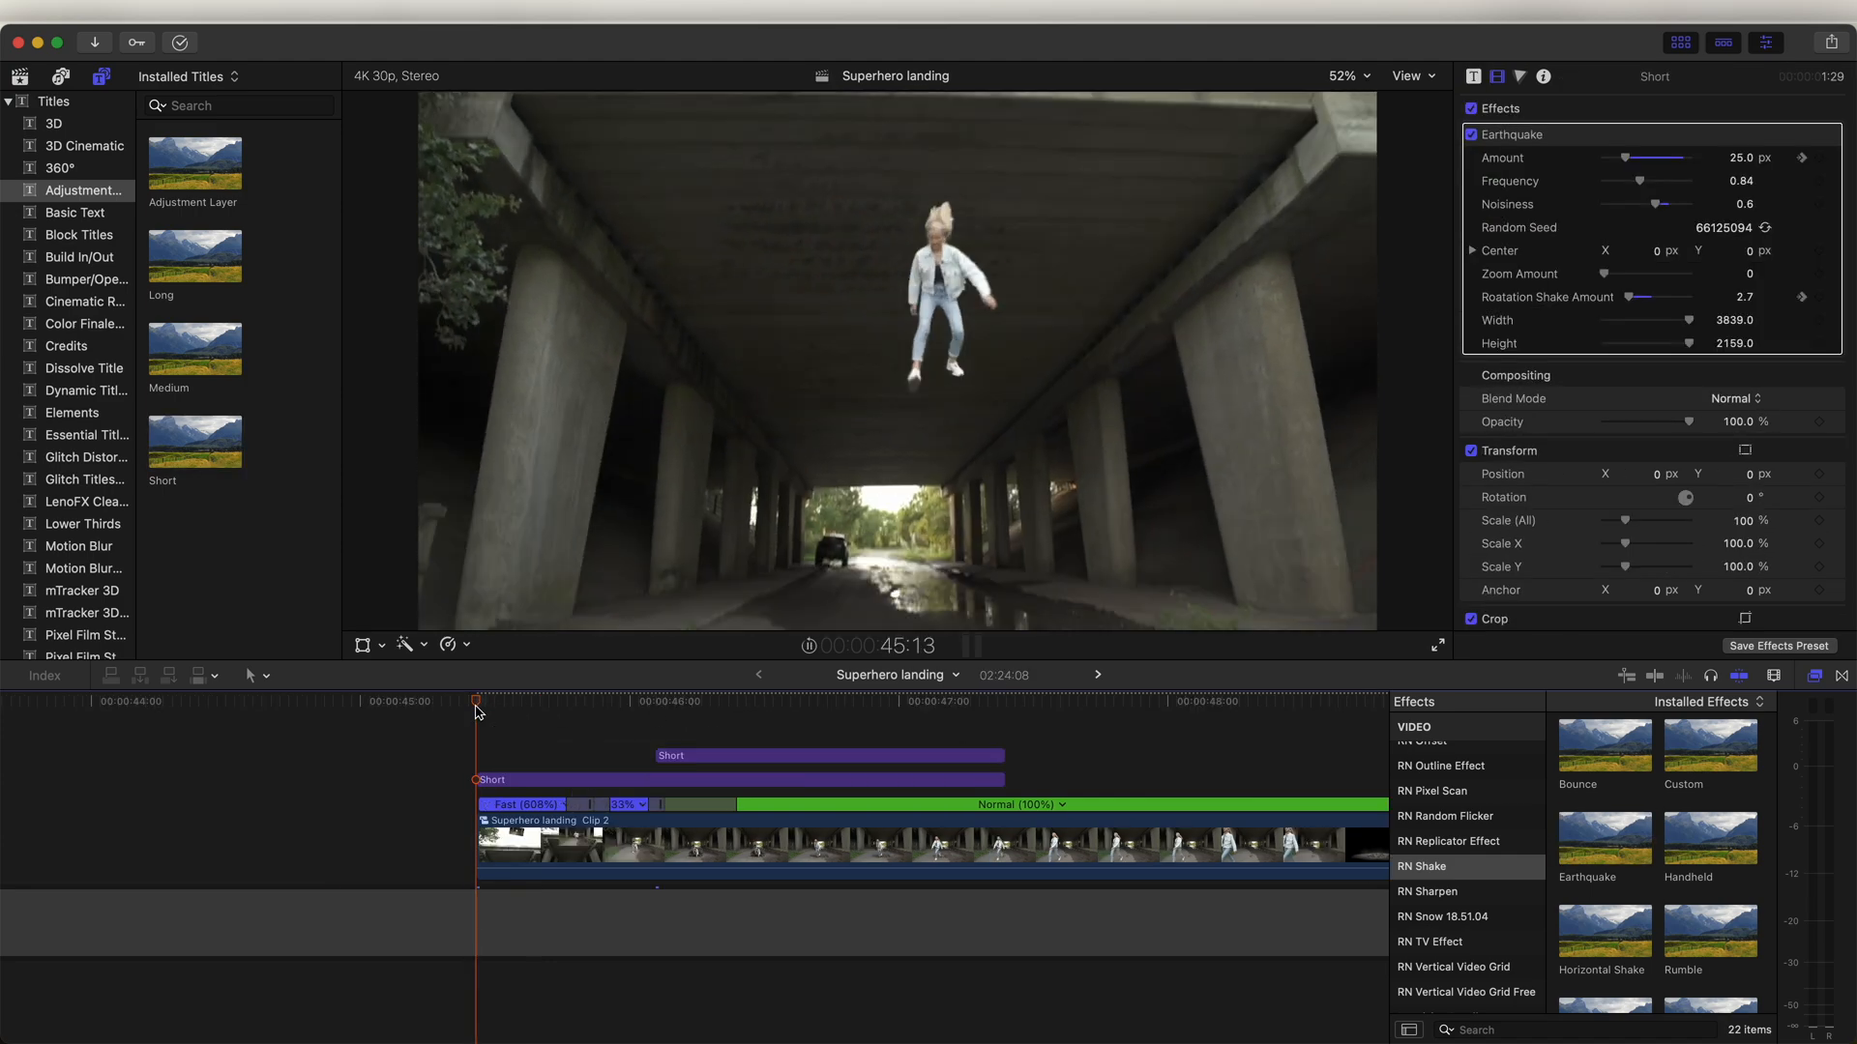
key("space")
left_click(718, 714)
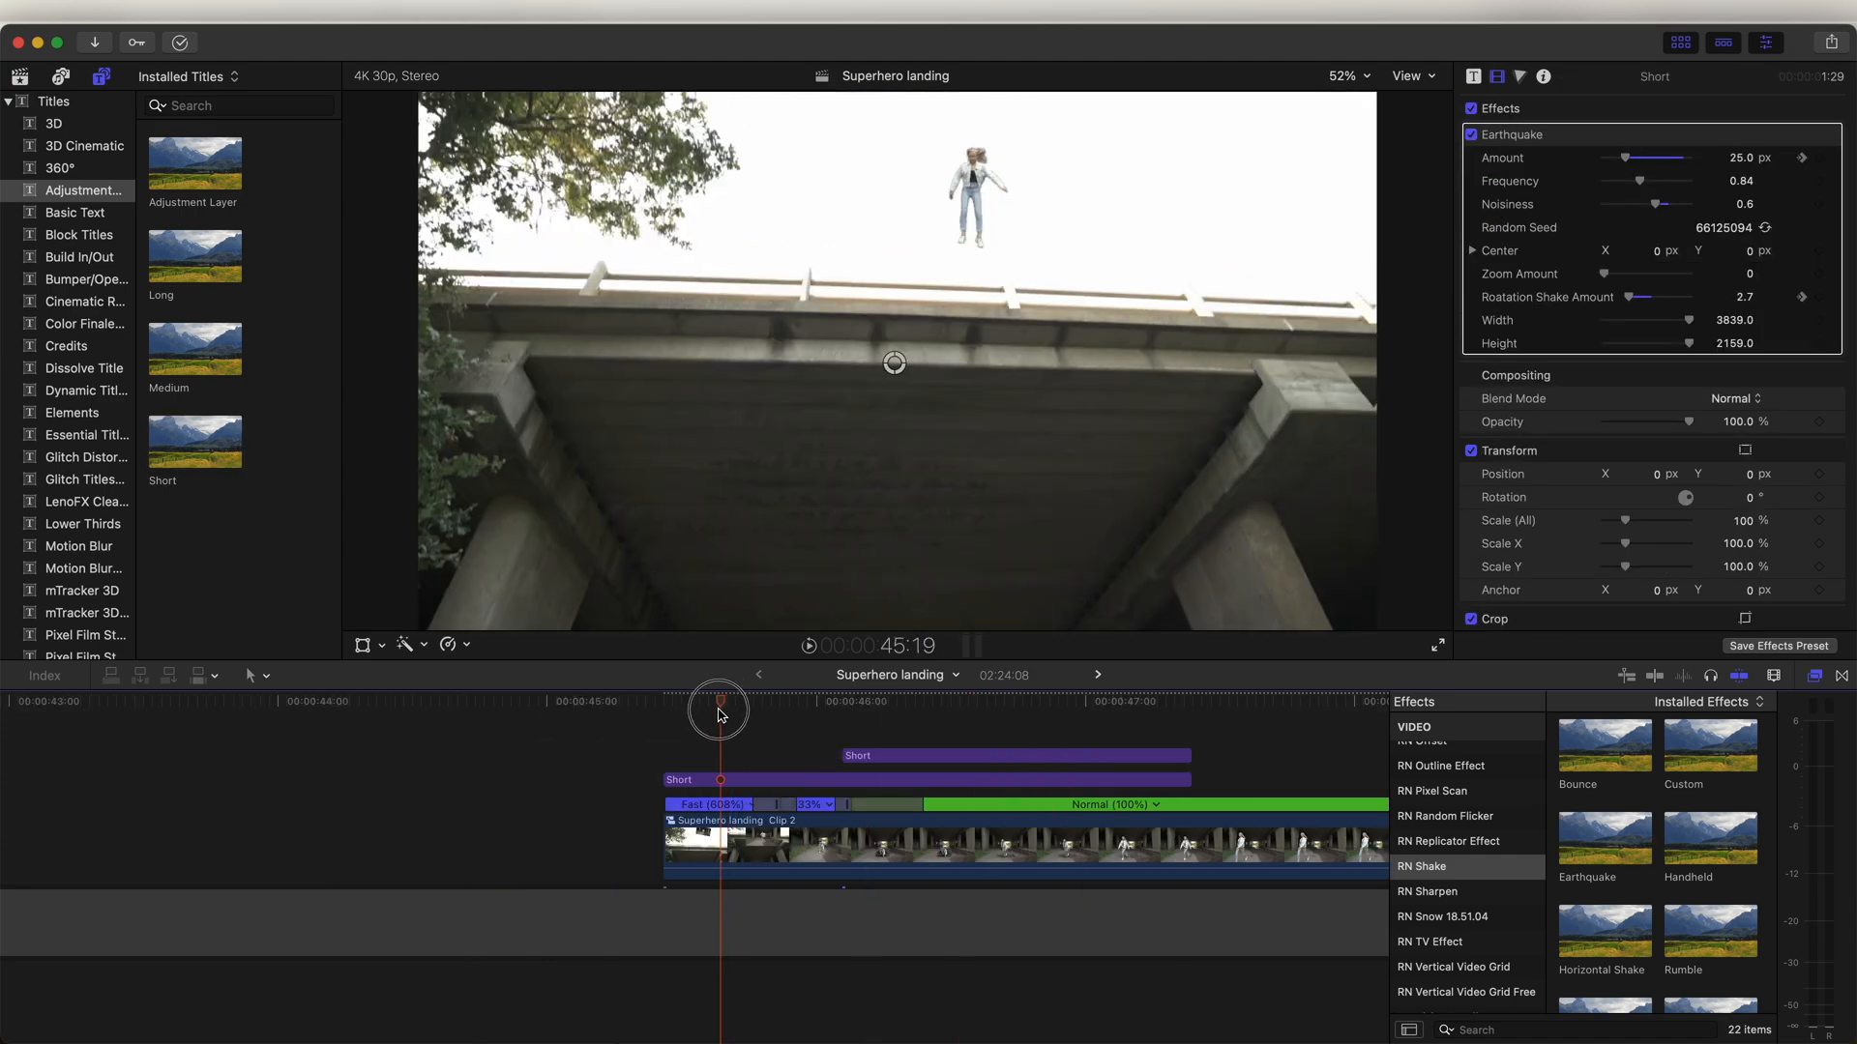
left_click_drag(719, 711, 671, 714)
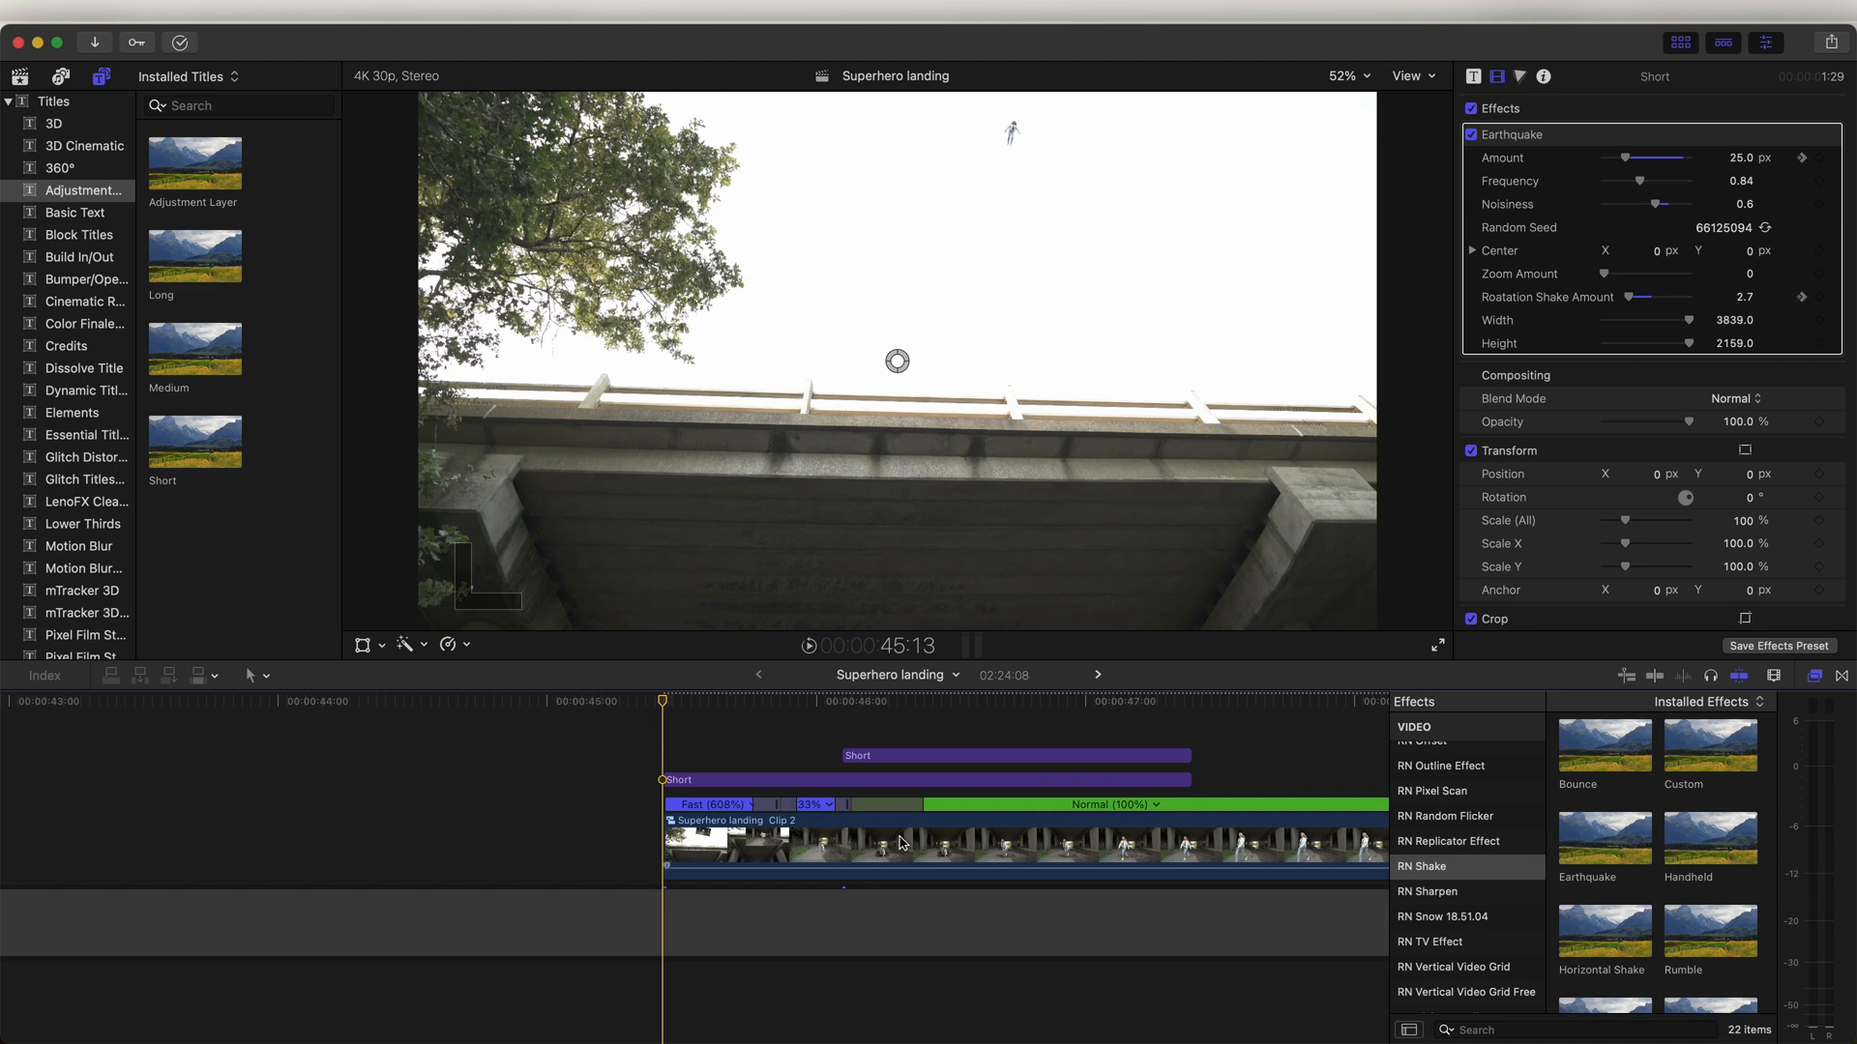
Step: Split the compound clip around the landing impact and select its first part
key("b")
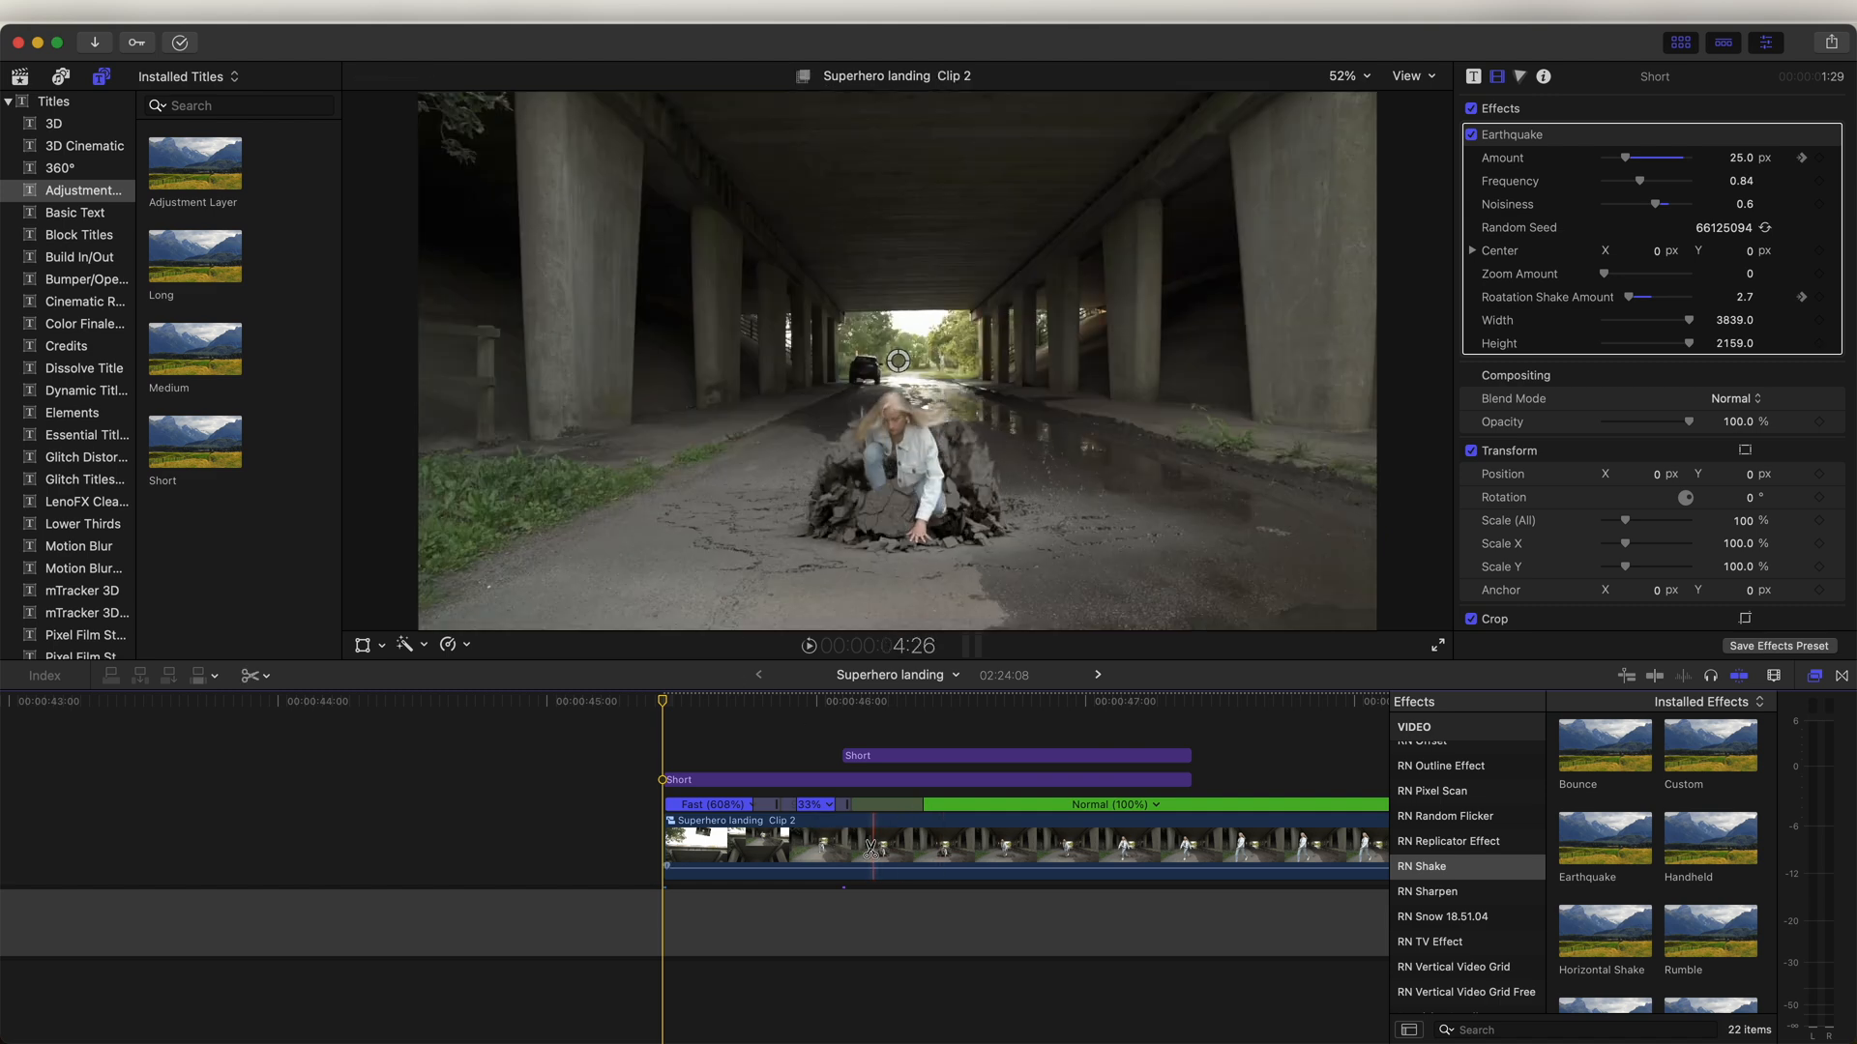
left_click(860, 847)
key("a")
left_click(768, 846)
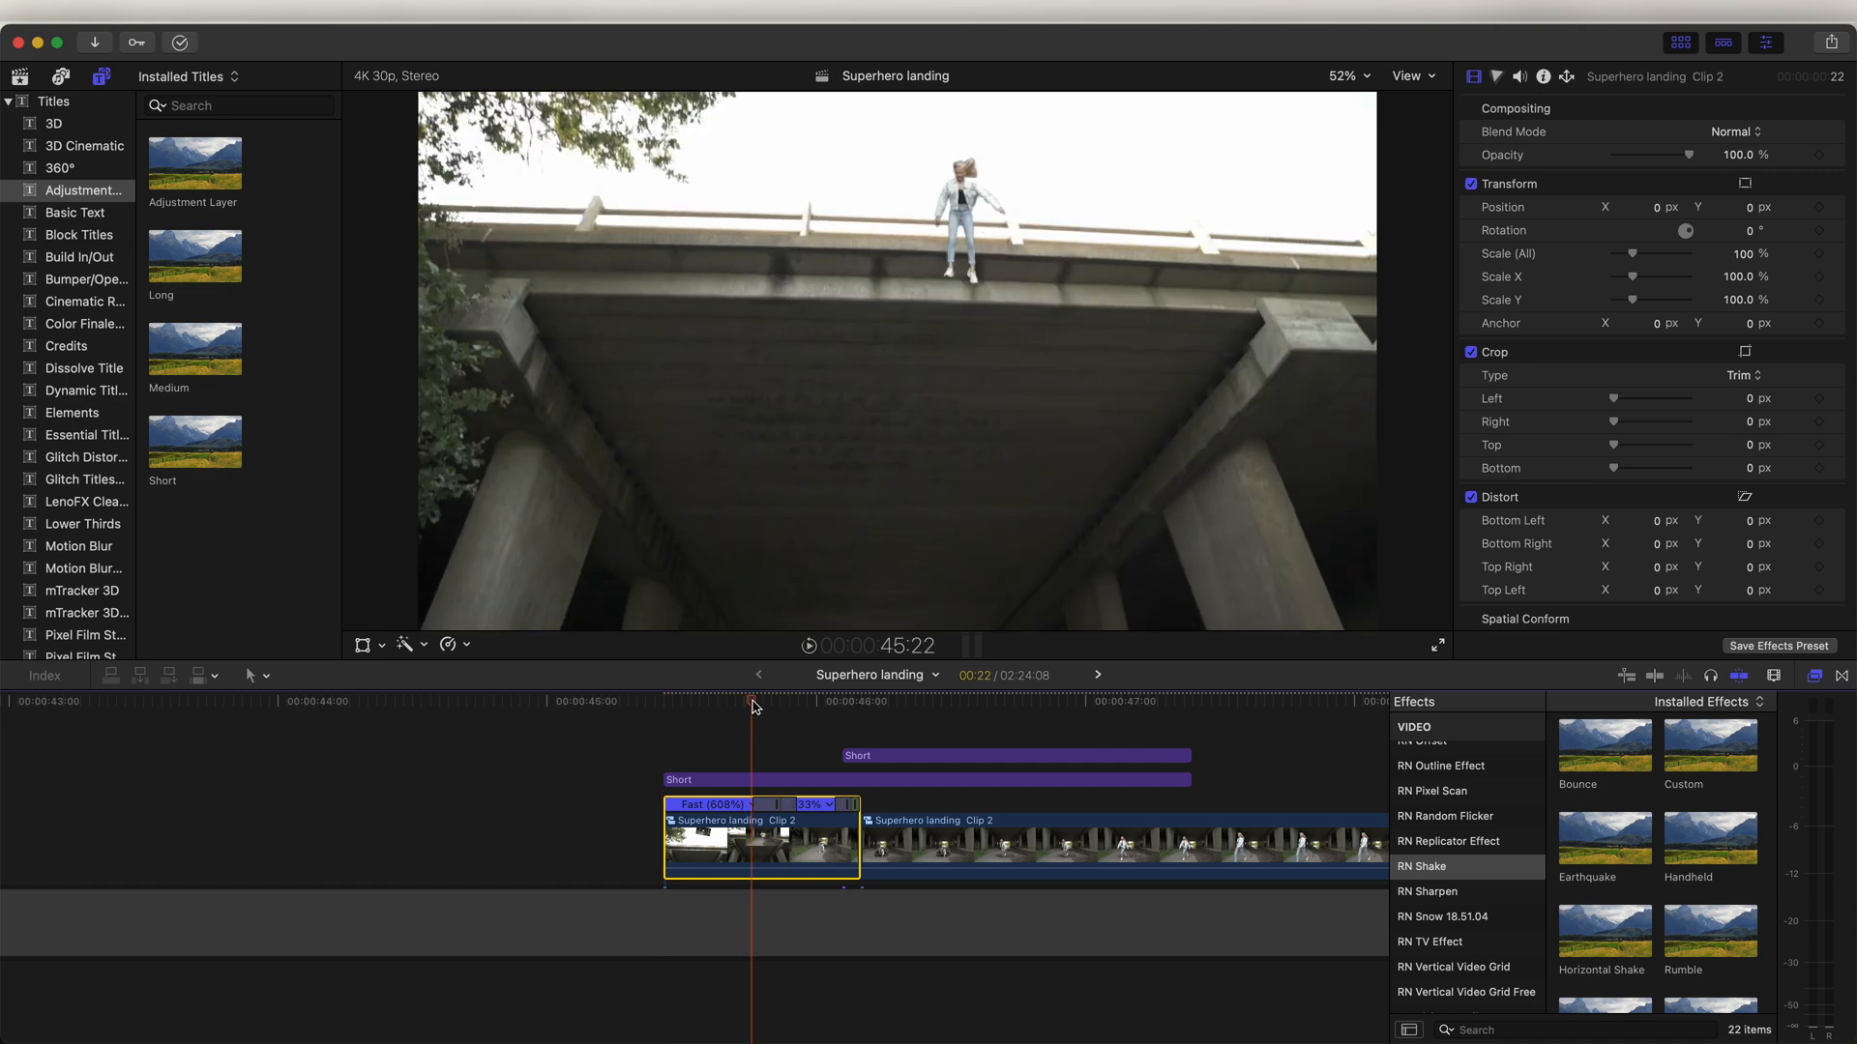
Step: Apply a Ken Burns crop to the first part, starting tight on the jumping figure in the sky and ending on the full frame
left_click(381, 646)
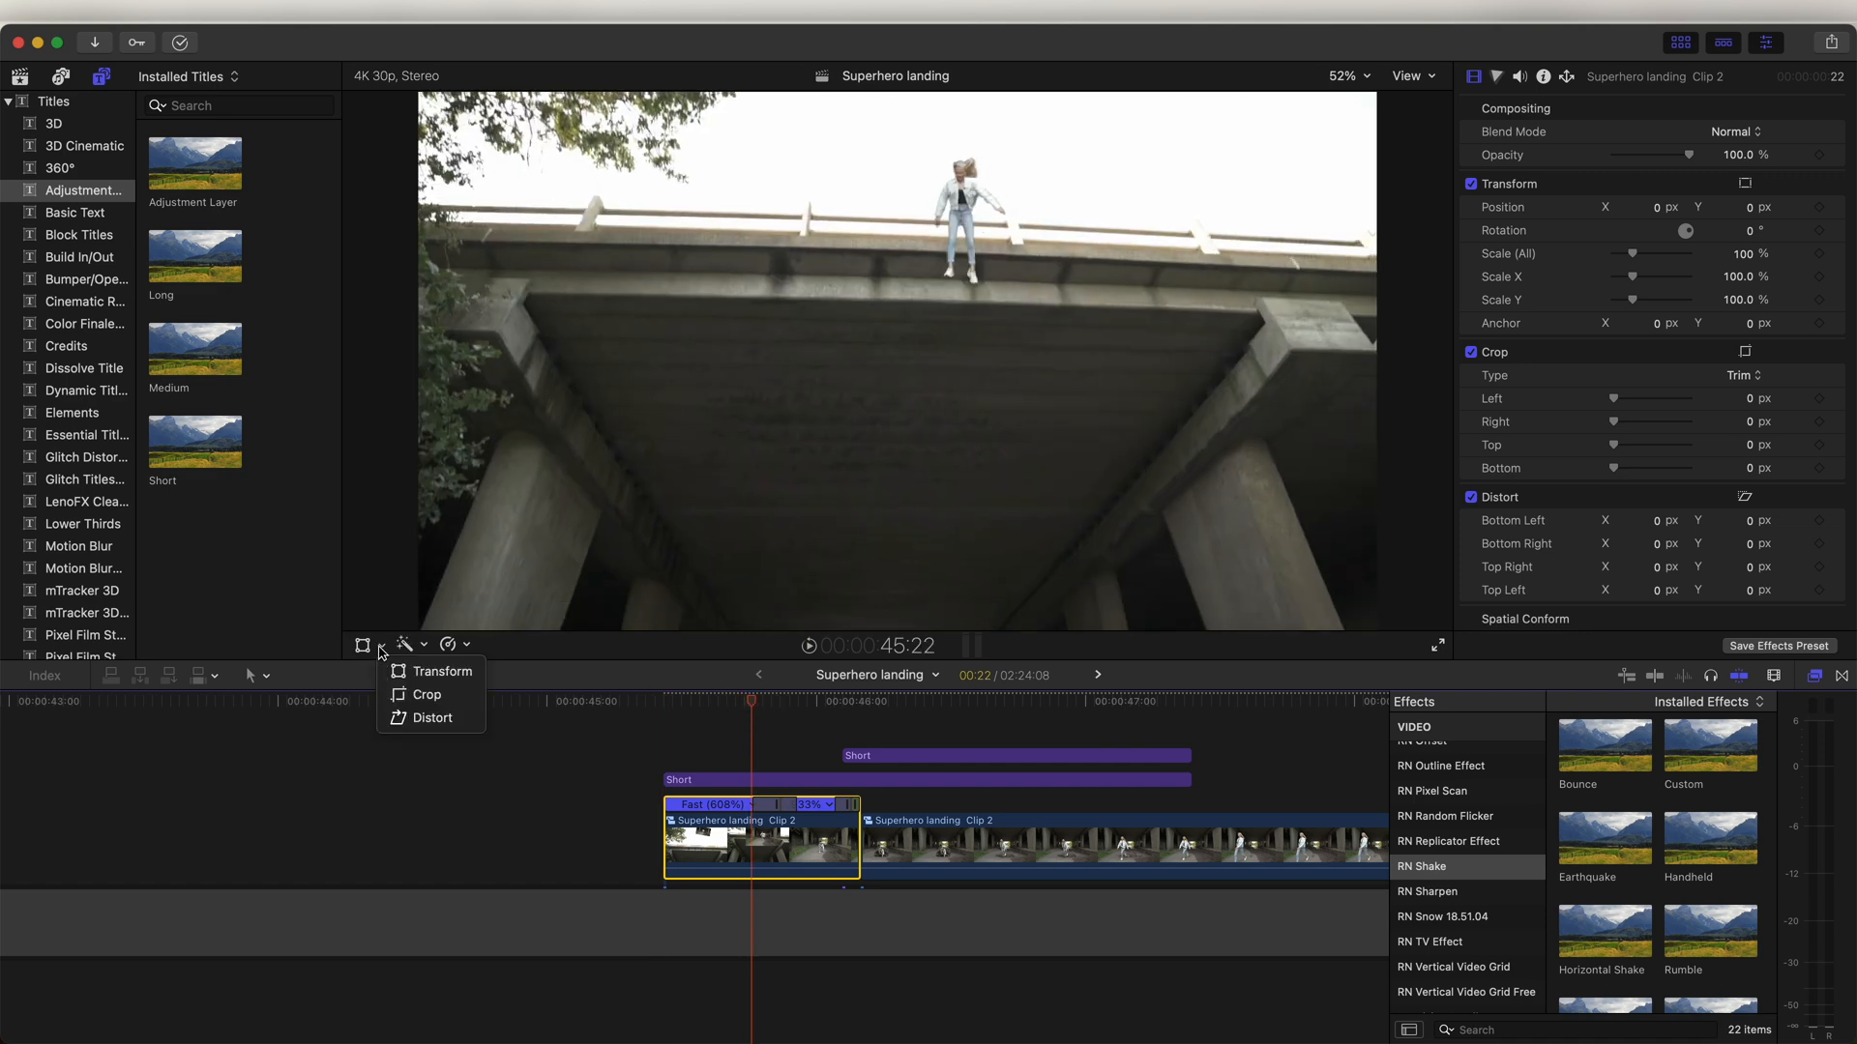
left_click(423, 696)
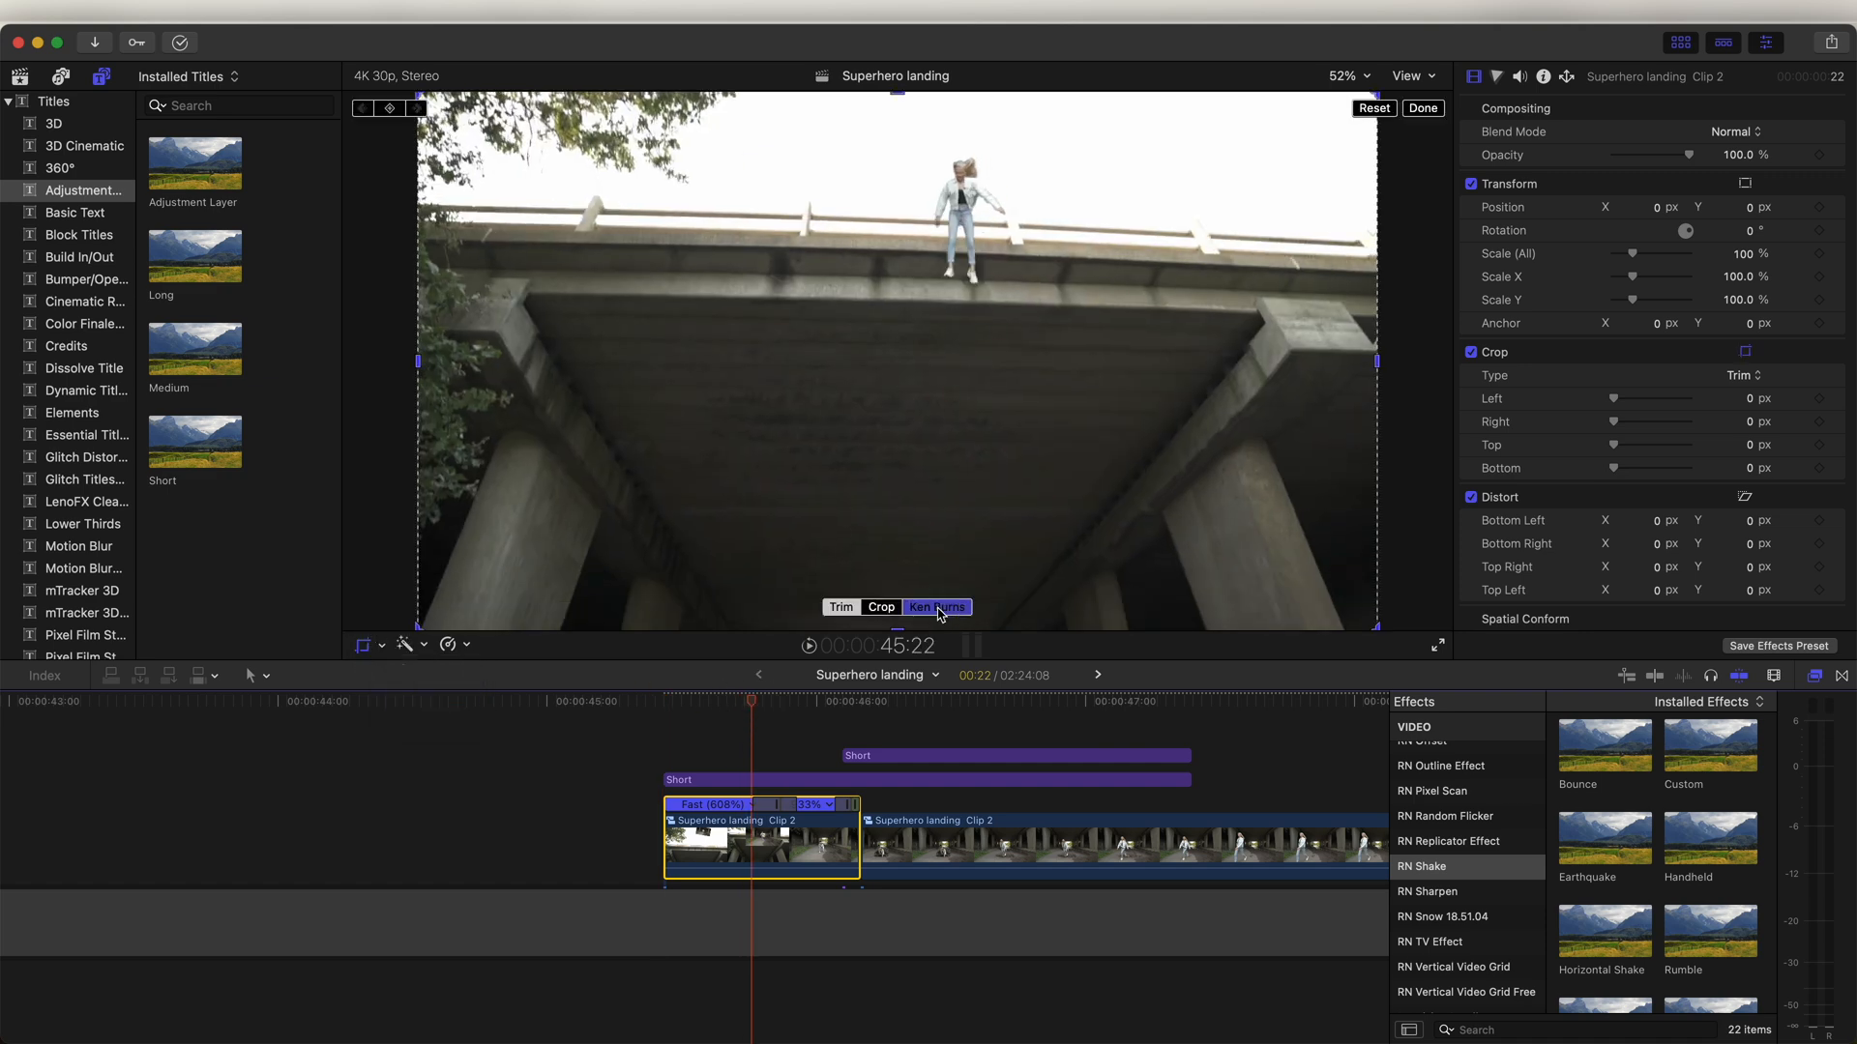
left_click(938, 608)
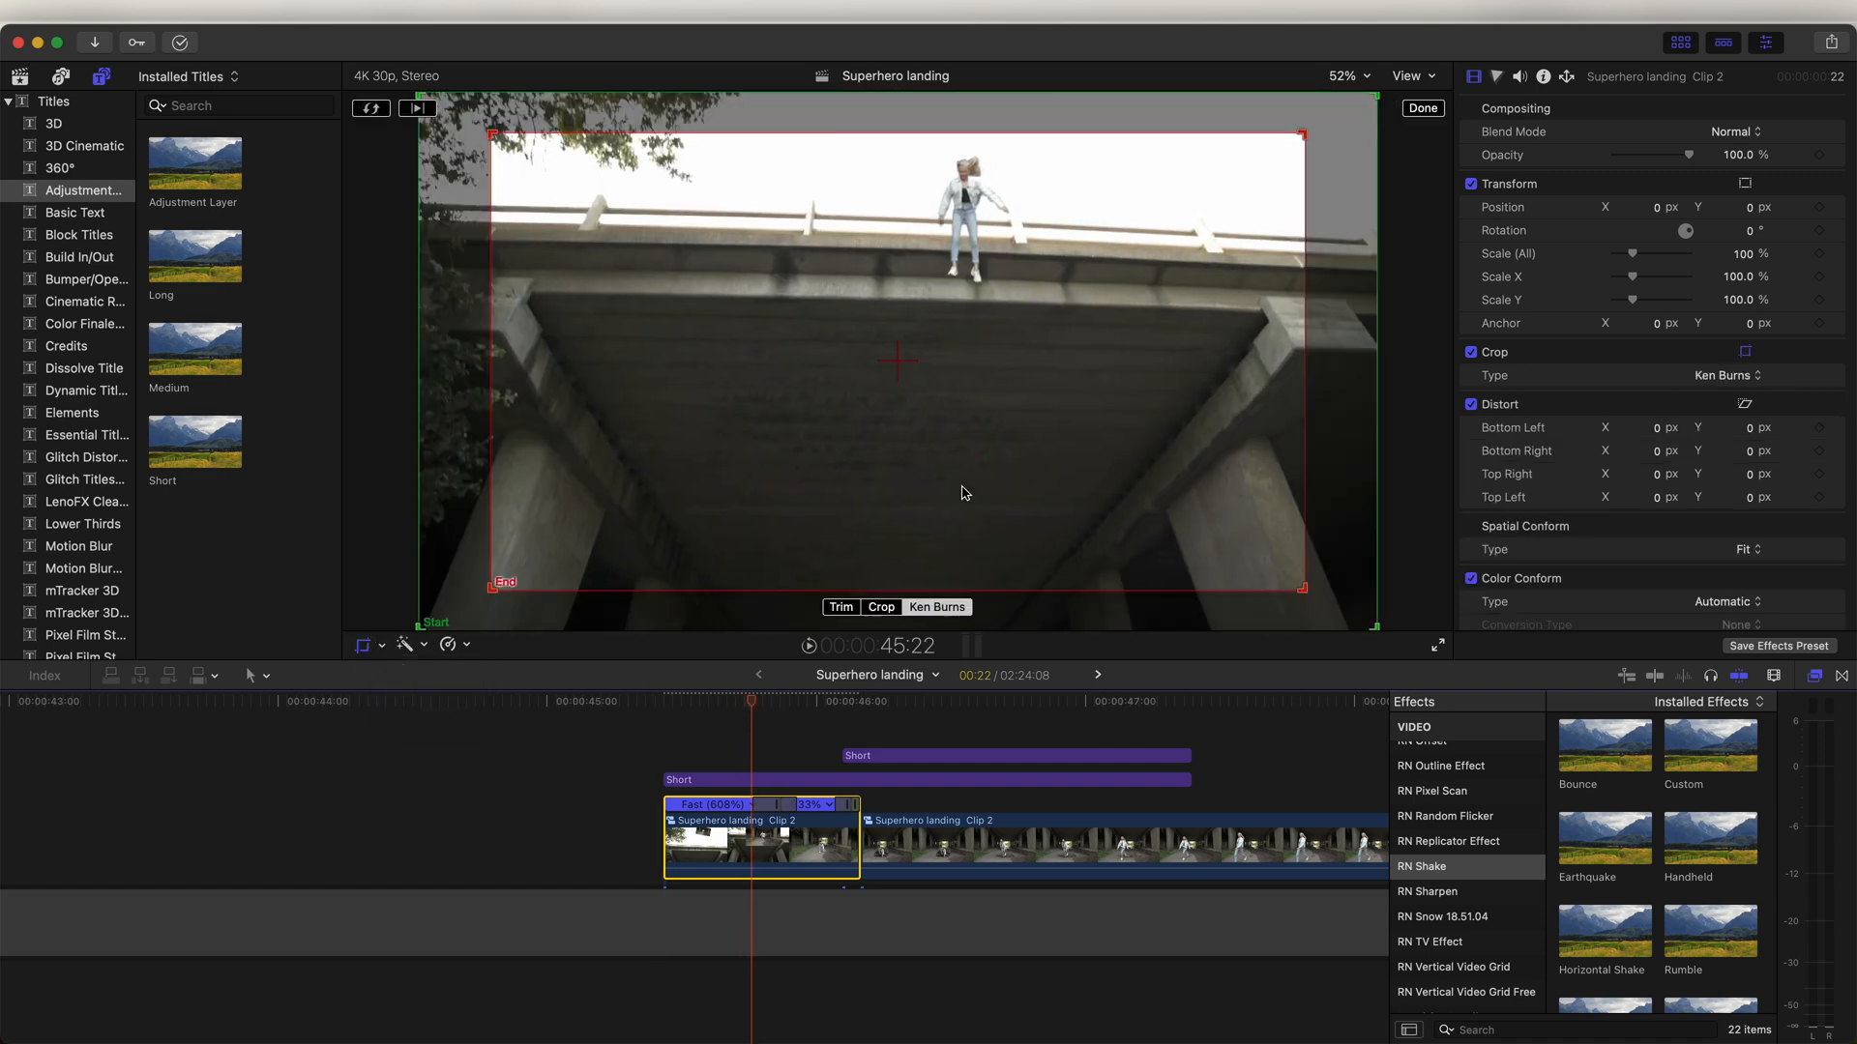
left_click(371, 108)
left_click_drag(490, 134, 850, 332)
left_click_drag(1003, 519, 876, 276)
Step: Set the Ken Burns move's easing to Ease In, finish the crop and check it from the clip's start
right_click(999, 372)
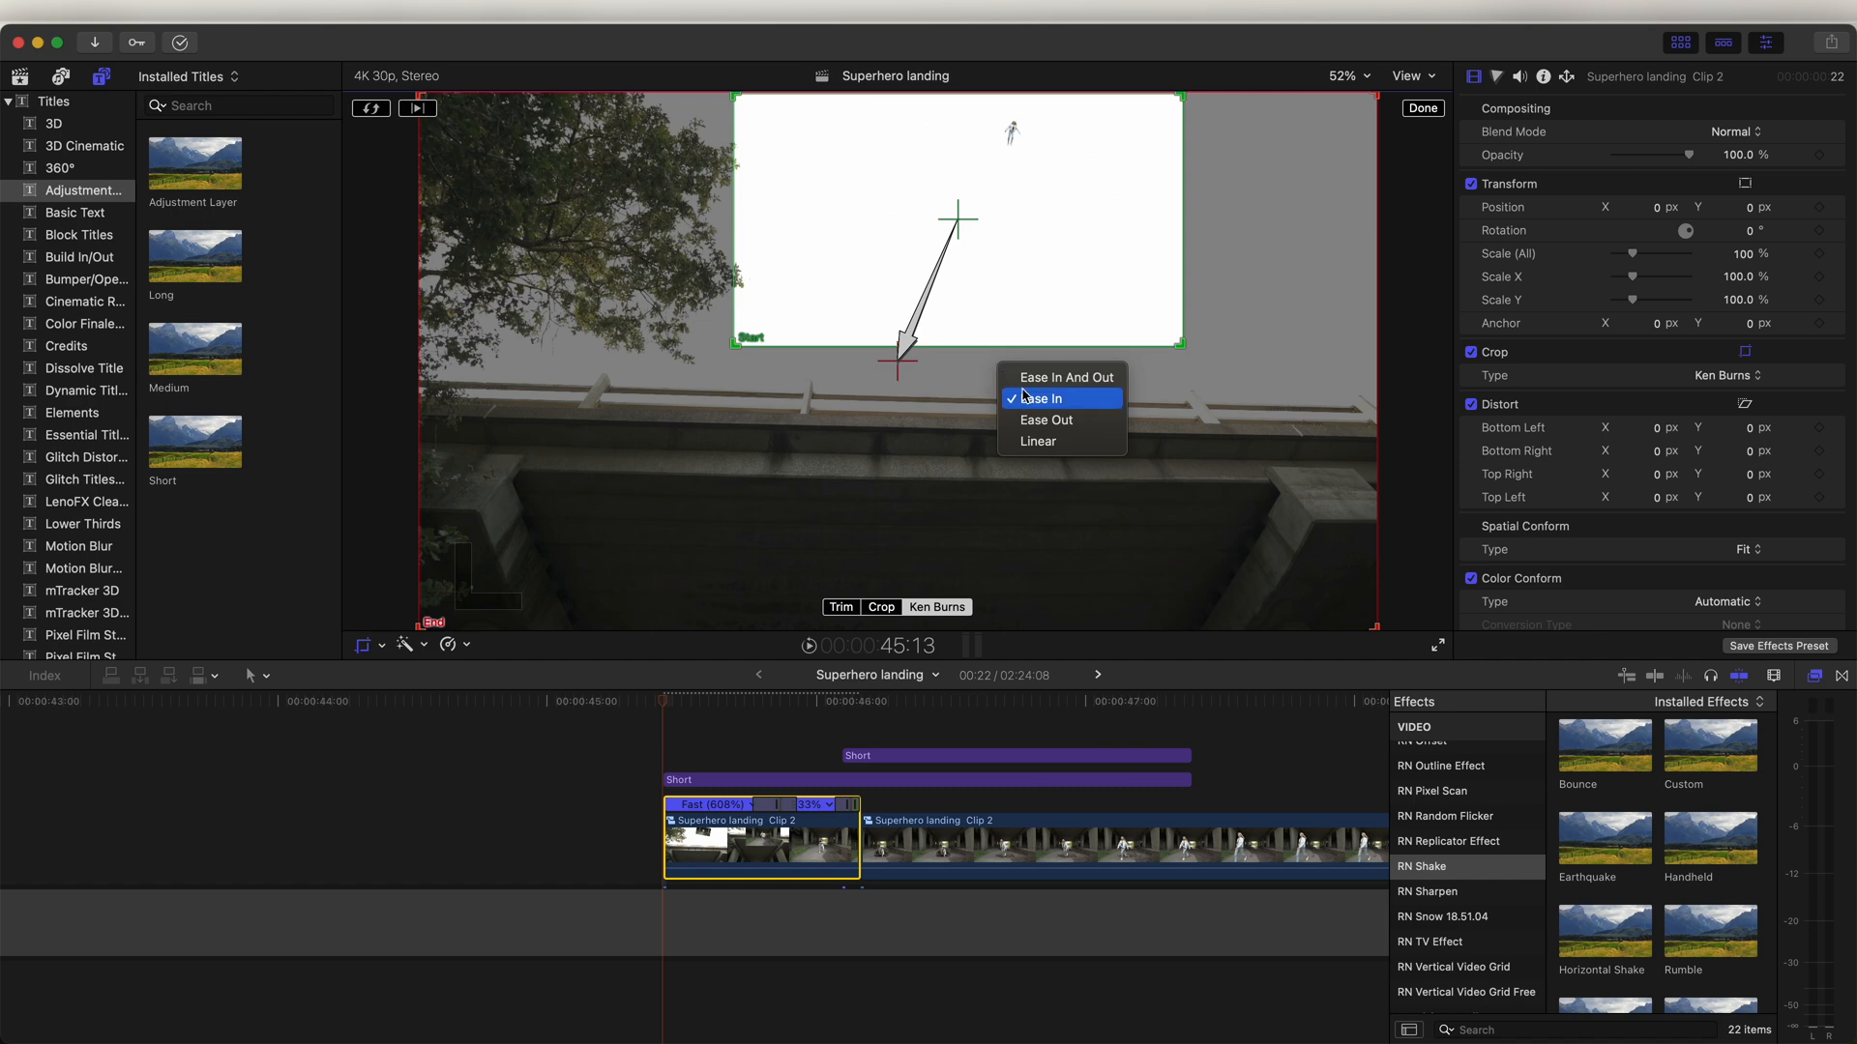
left_click(1064, 400)
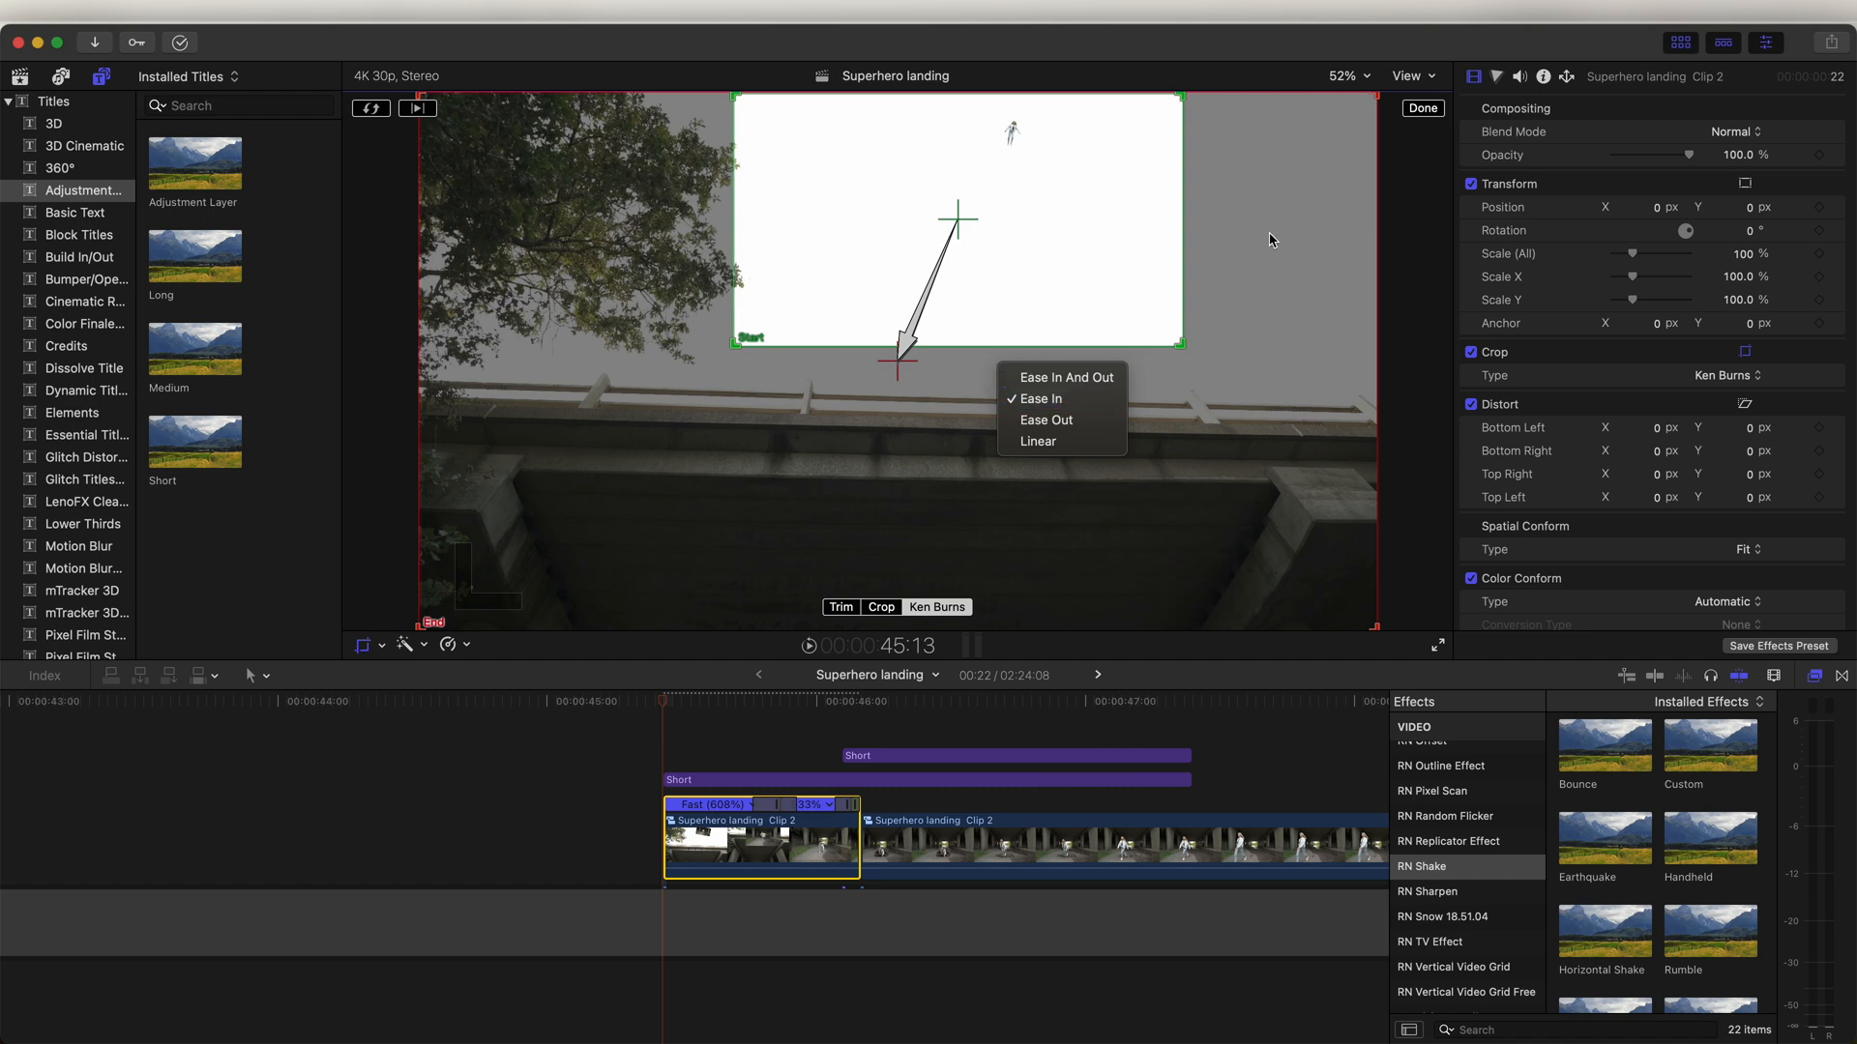
left_click(1423, 108)
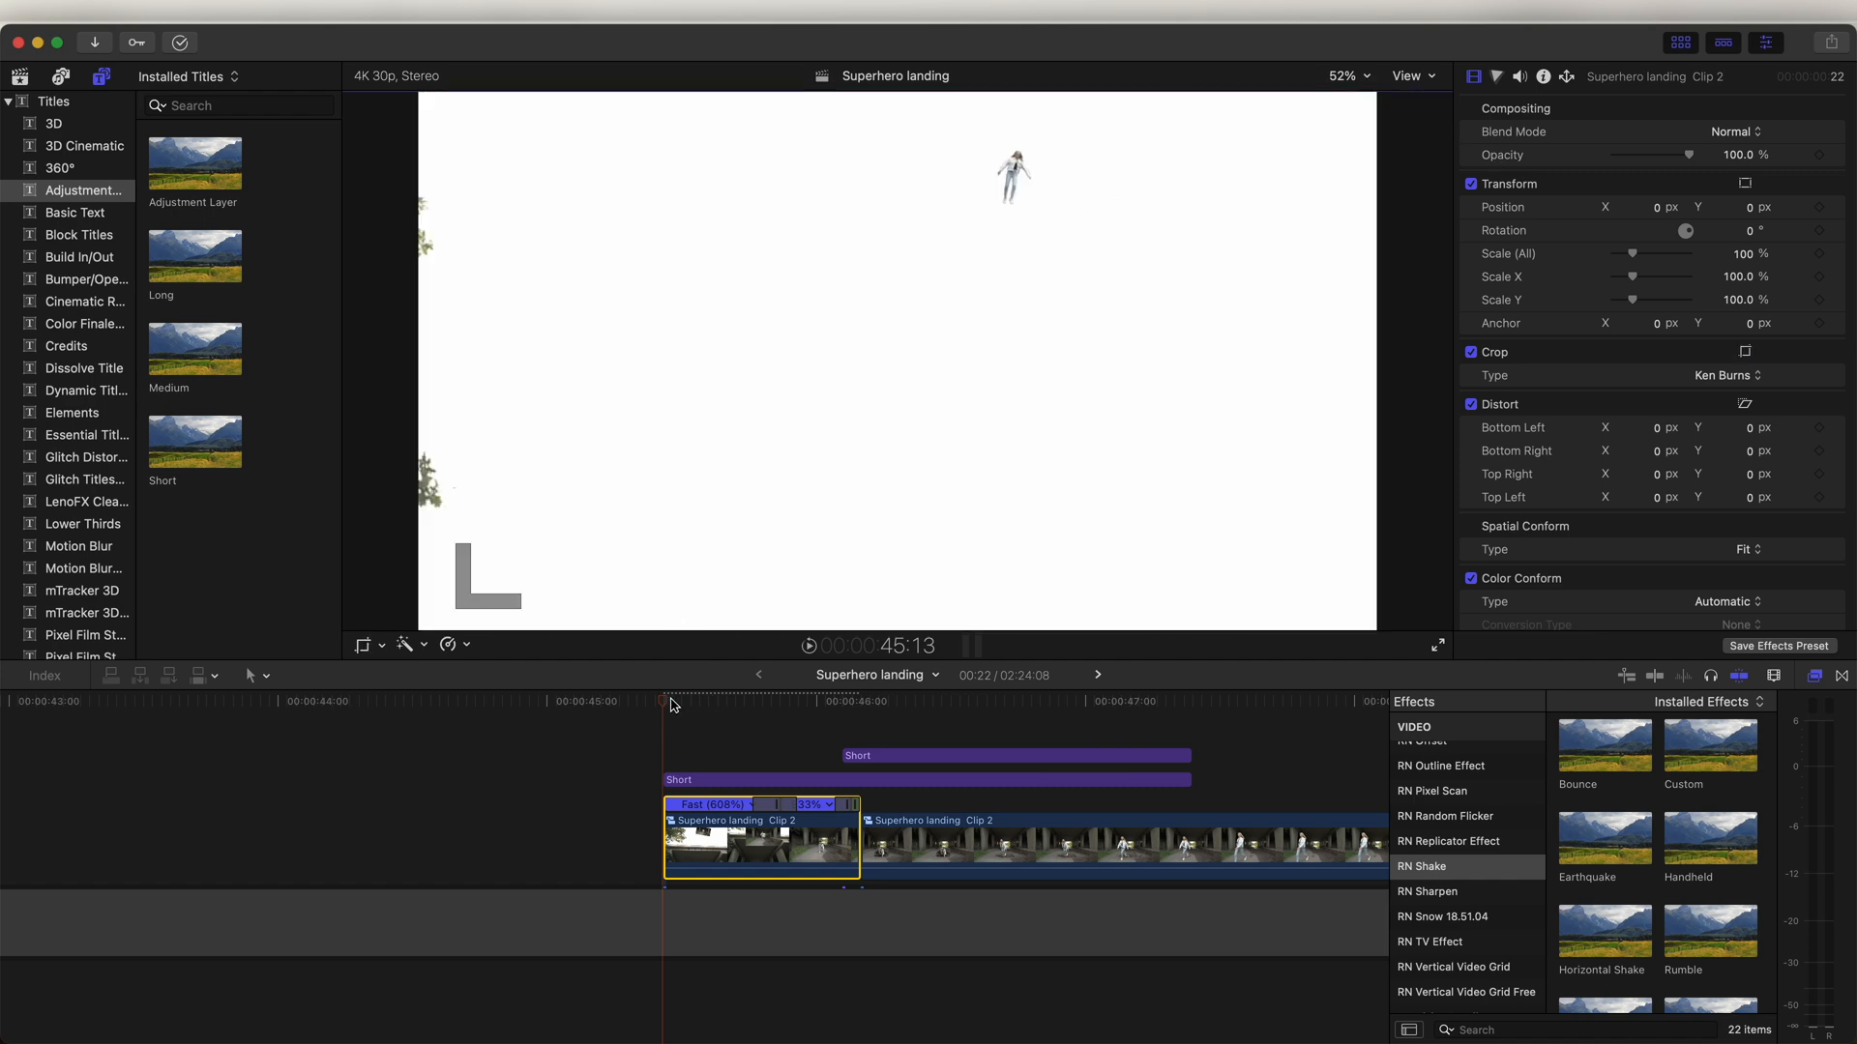
mouse_move(671, 701)
left_mouse_down()
mouse_move(871, 711)
mouse_move(665, 716)
left_mouse_up()
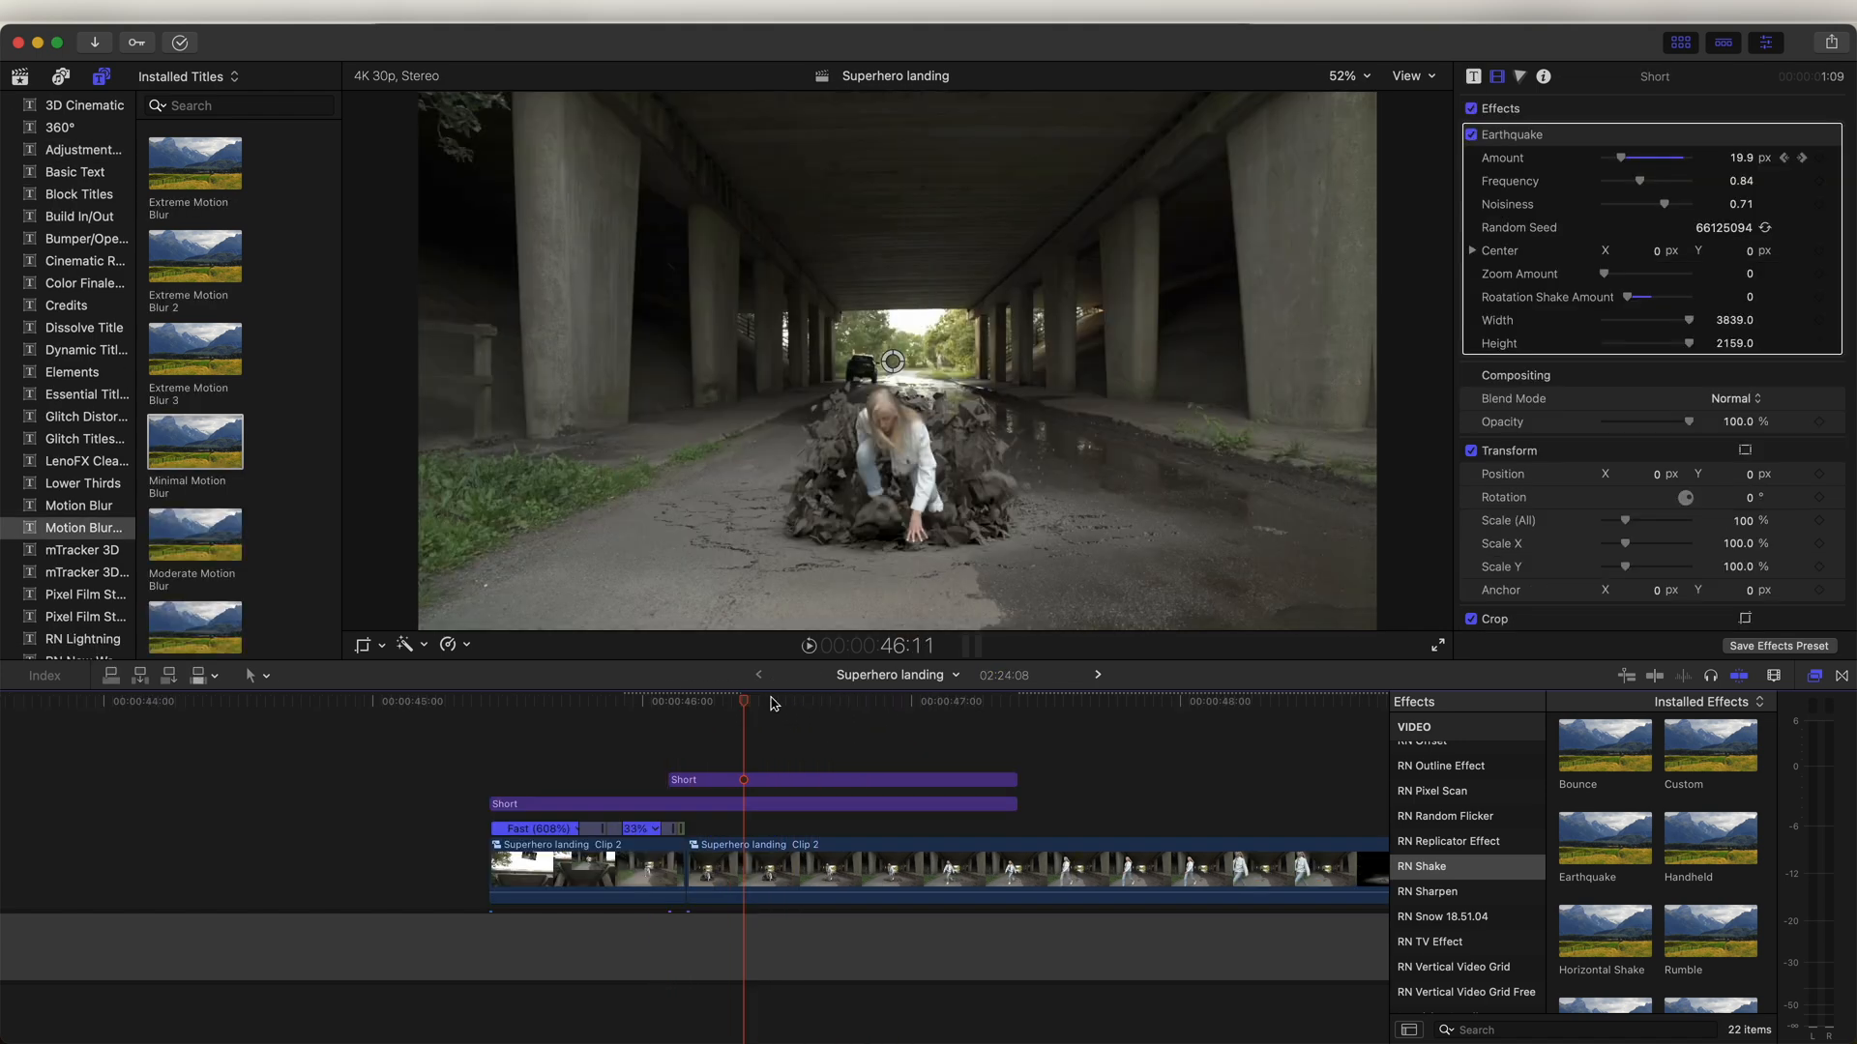
Step: Add a third Short adjustment layer above the others, starting where the second part of the compound clip begins
left_click(777, 703)
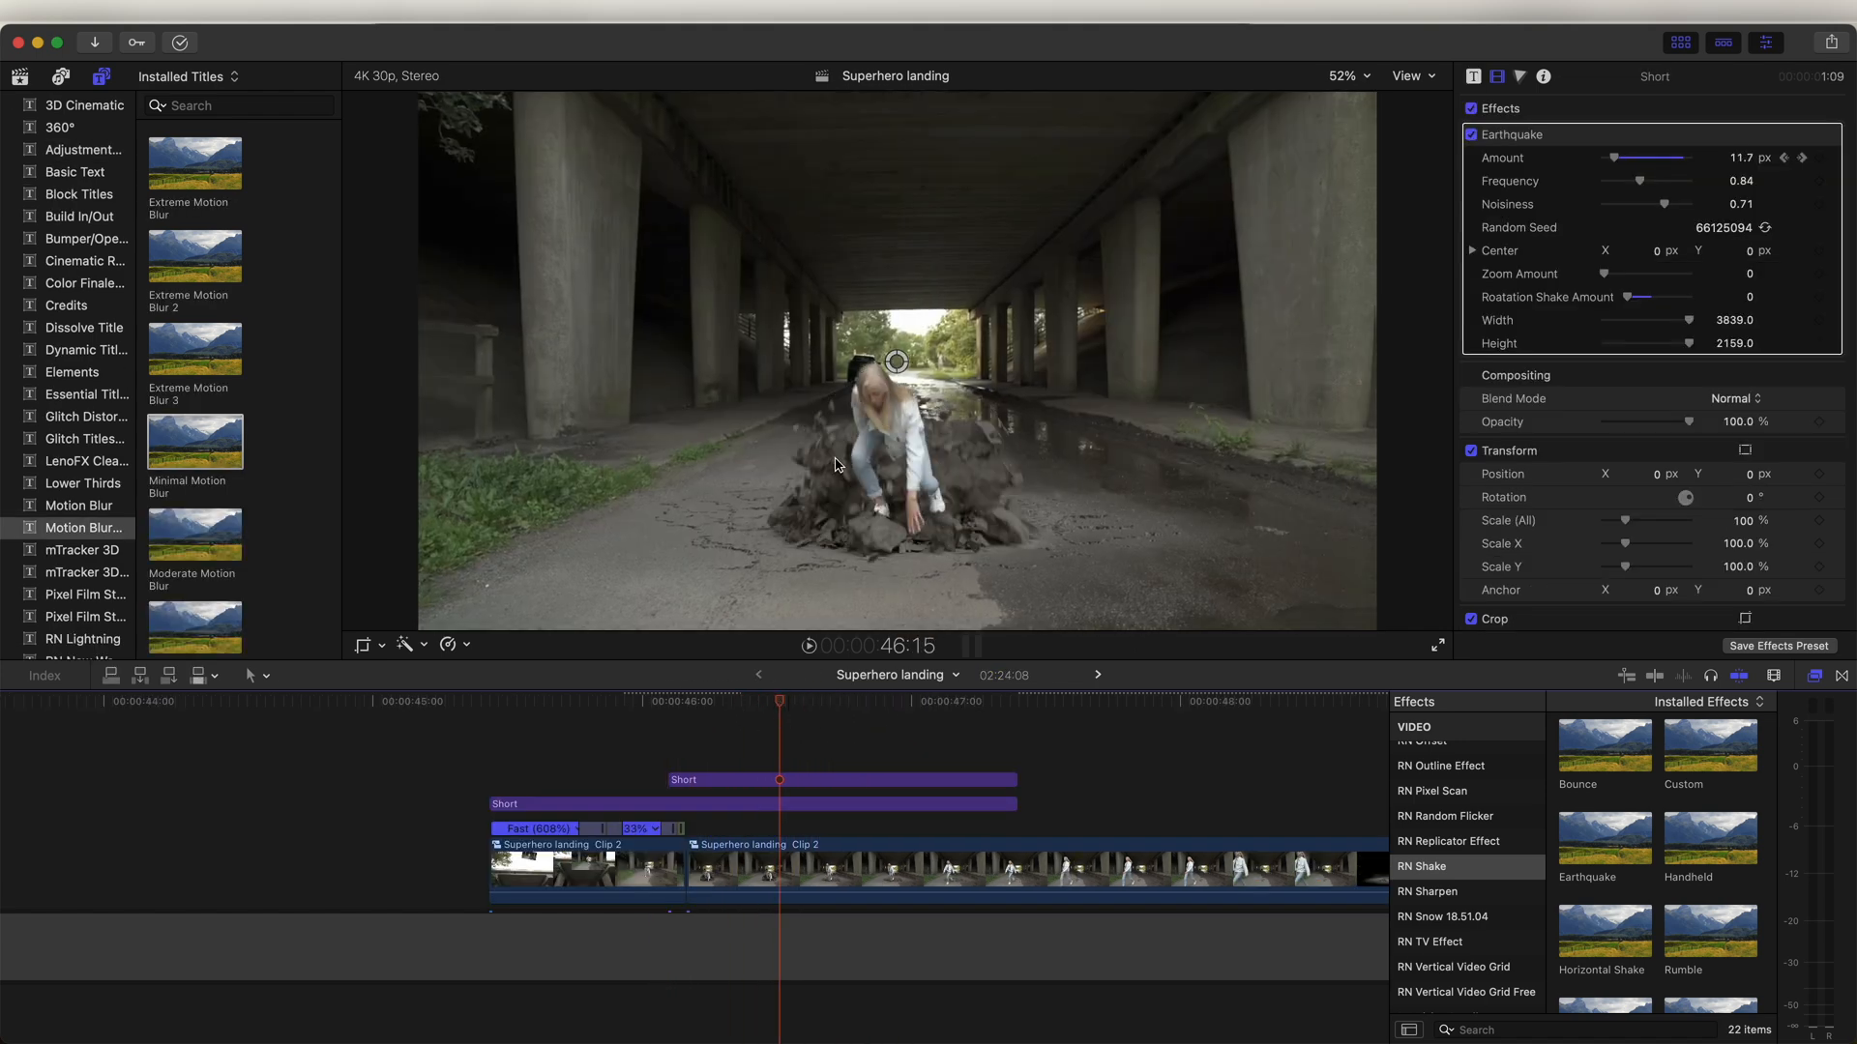
scroll(126, 175, "up", 2)
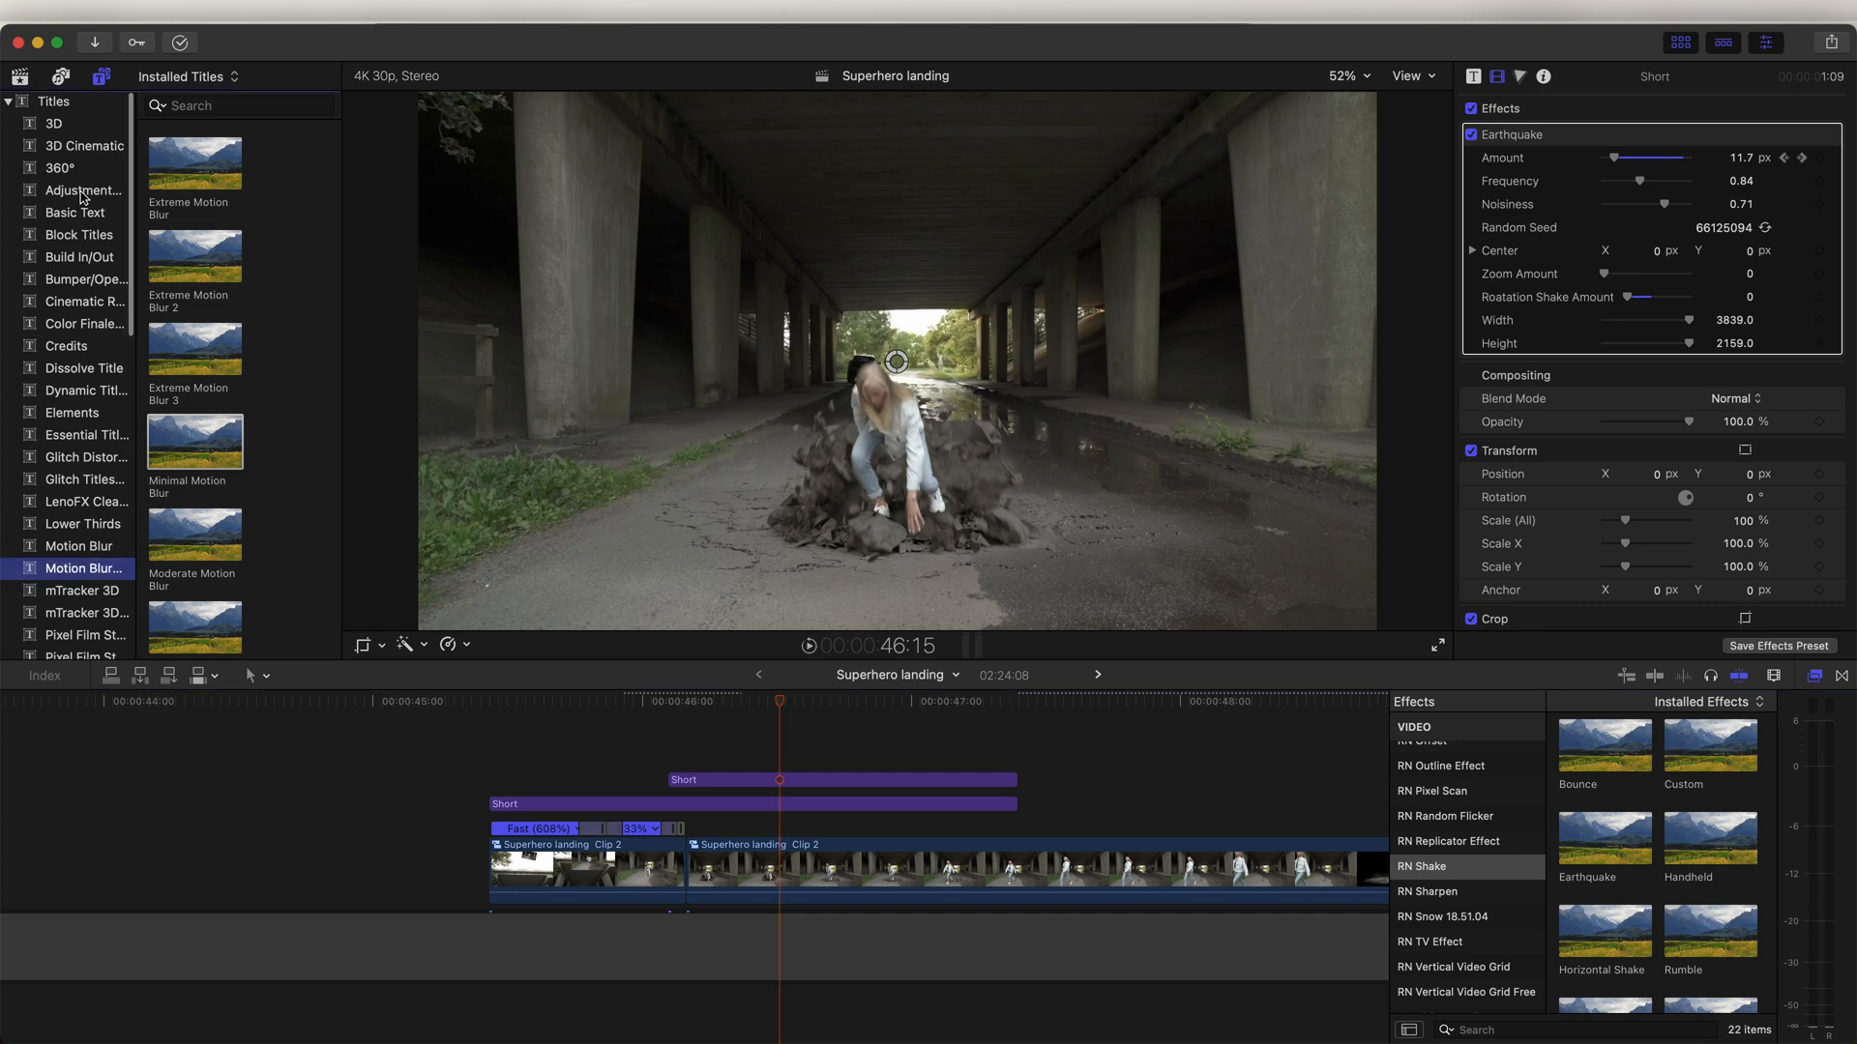
left_click(107, 190)
left_click_drag(184, 449, 698, 755)
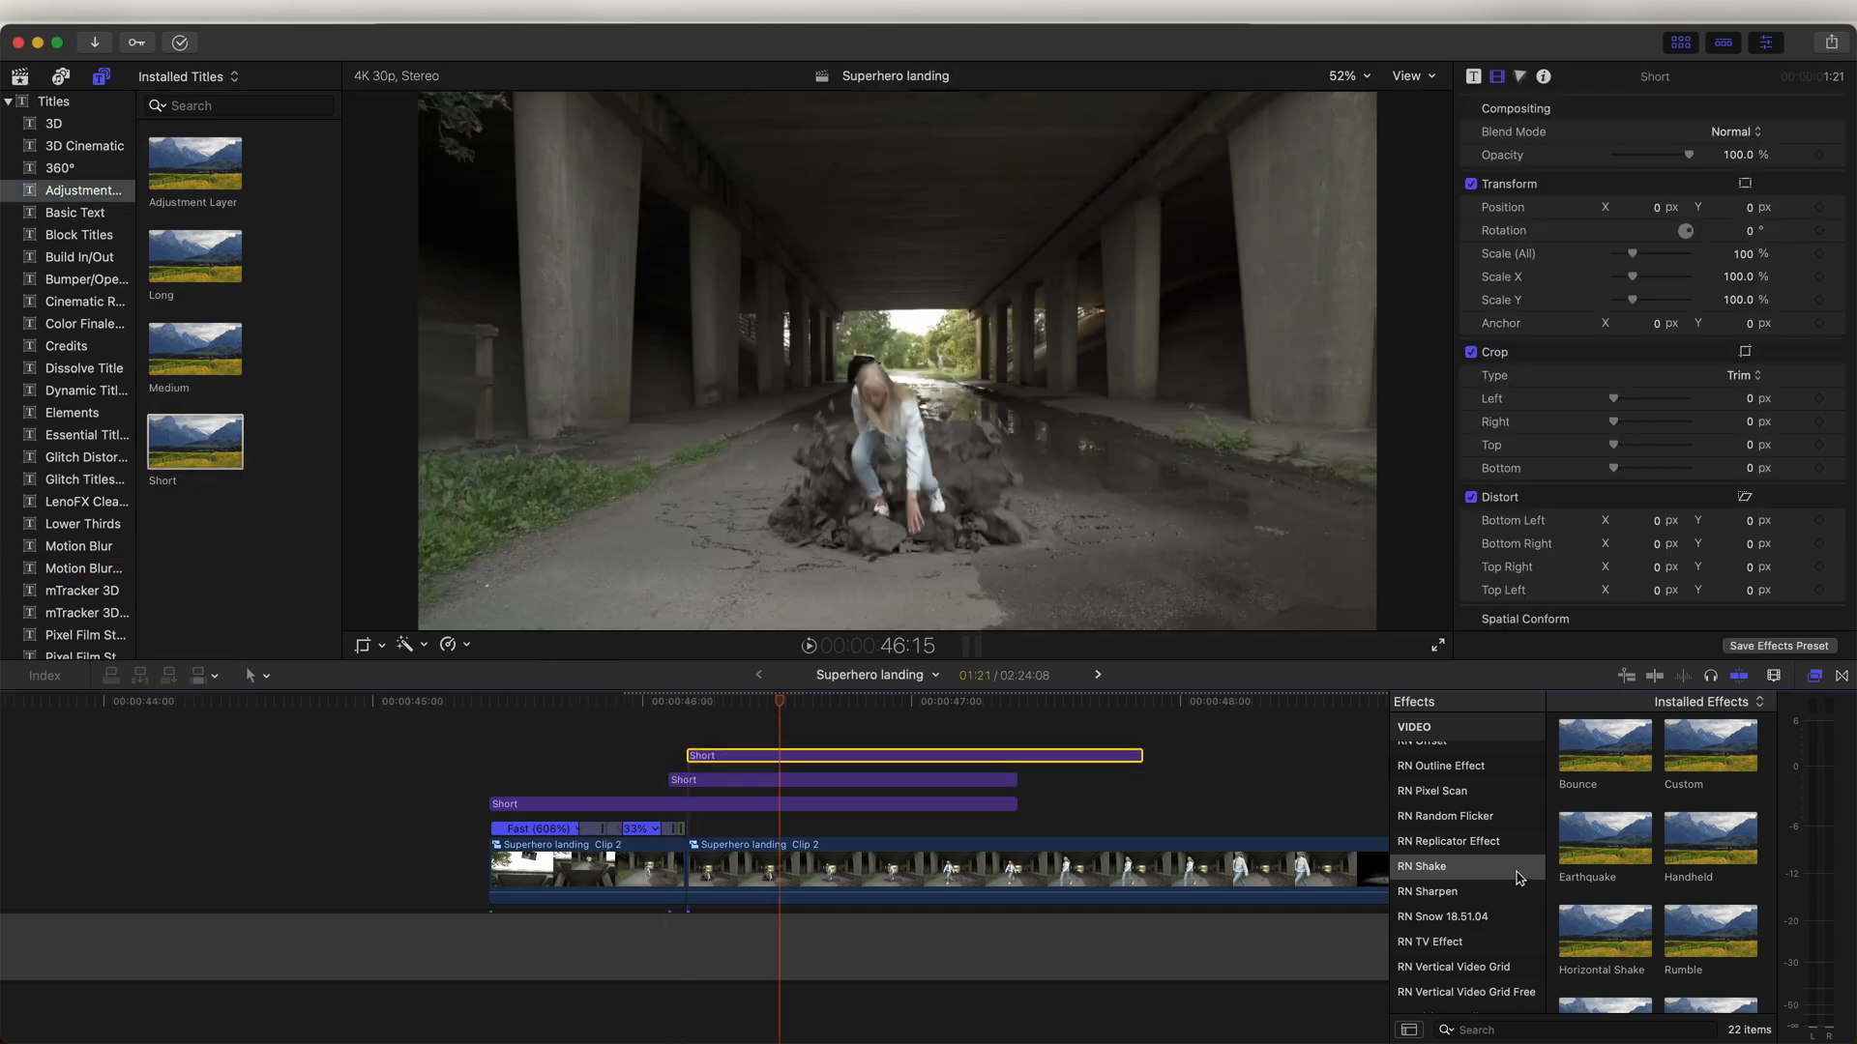
Step: Apply the Custom Big Shockwave effect from RN Chromatic Distortion to the topmost Short adjustment layer
scroll(1513, 876, "up", 8)
left_click(1489, 890)
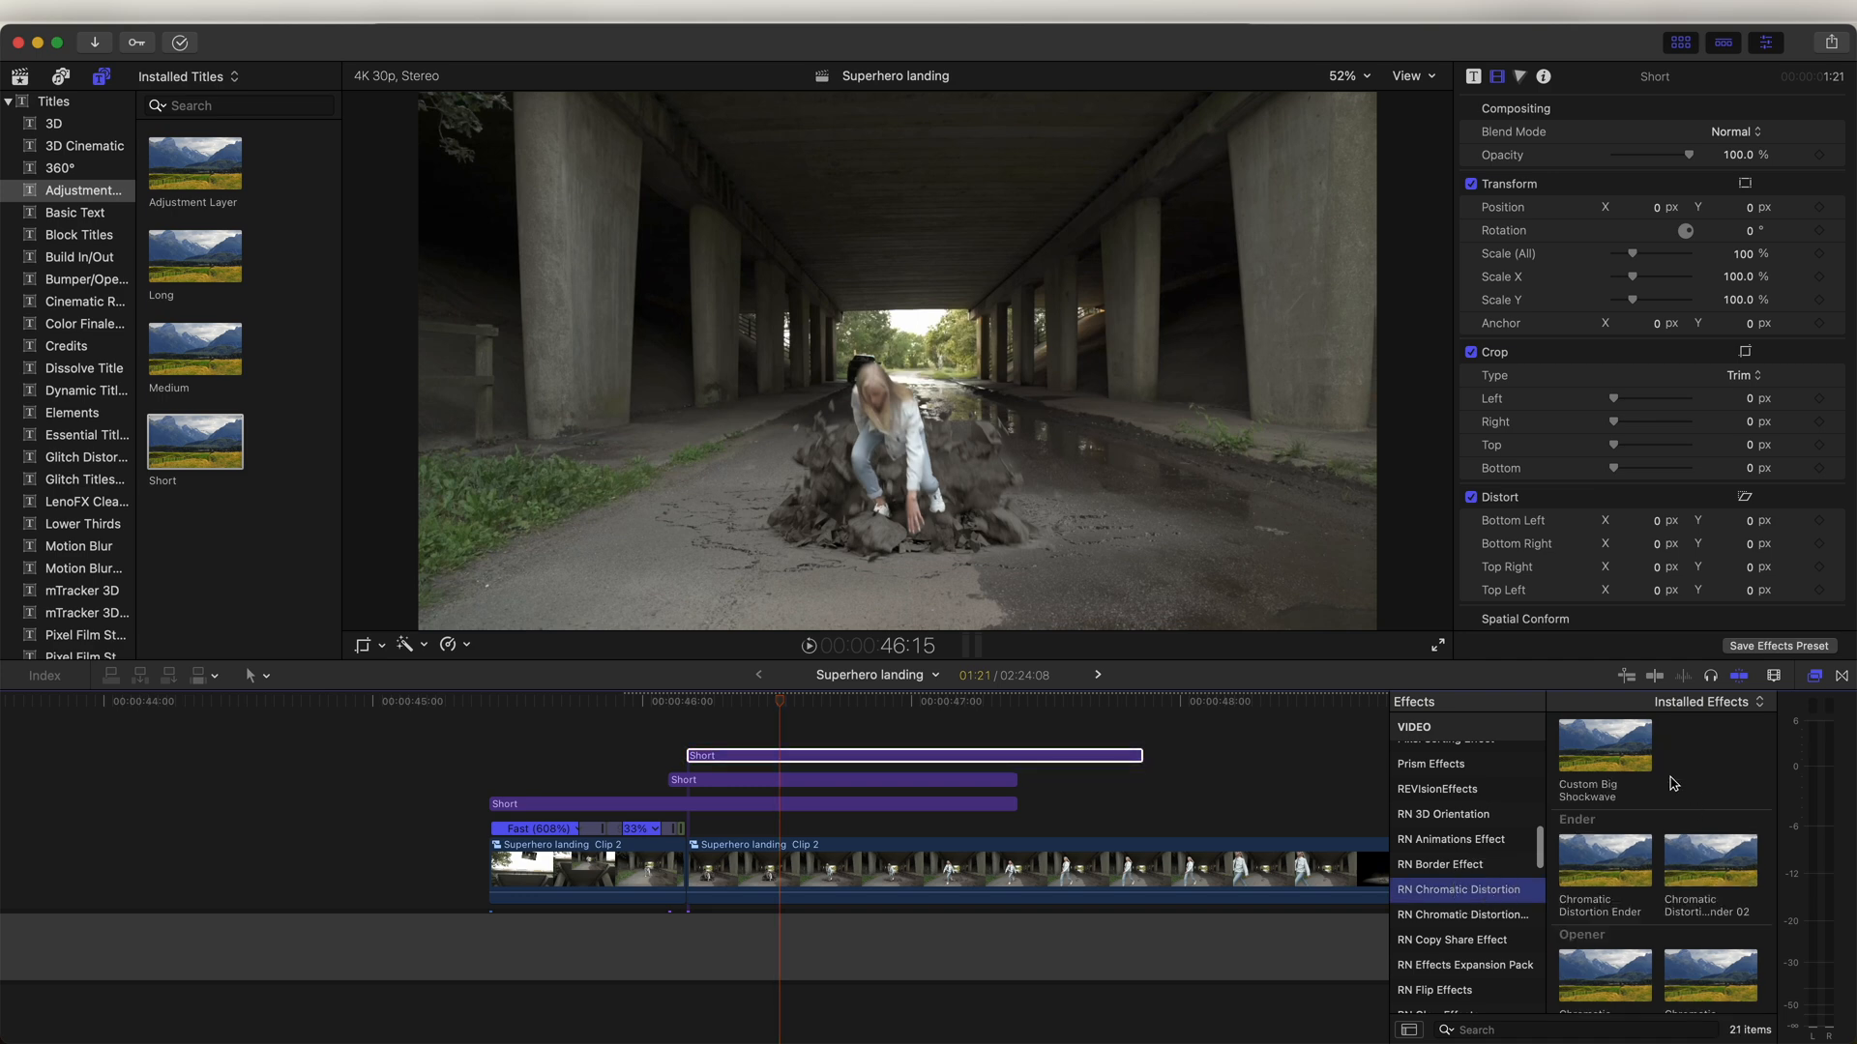
scroll(1677, 783, "down", 3)
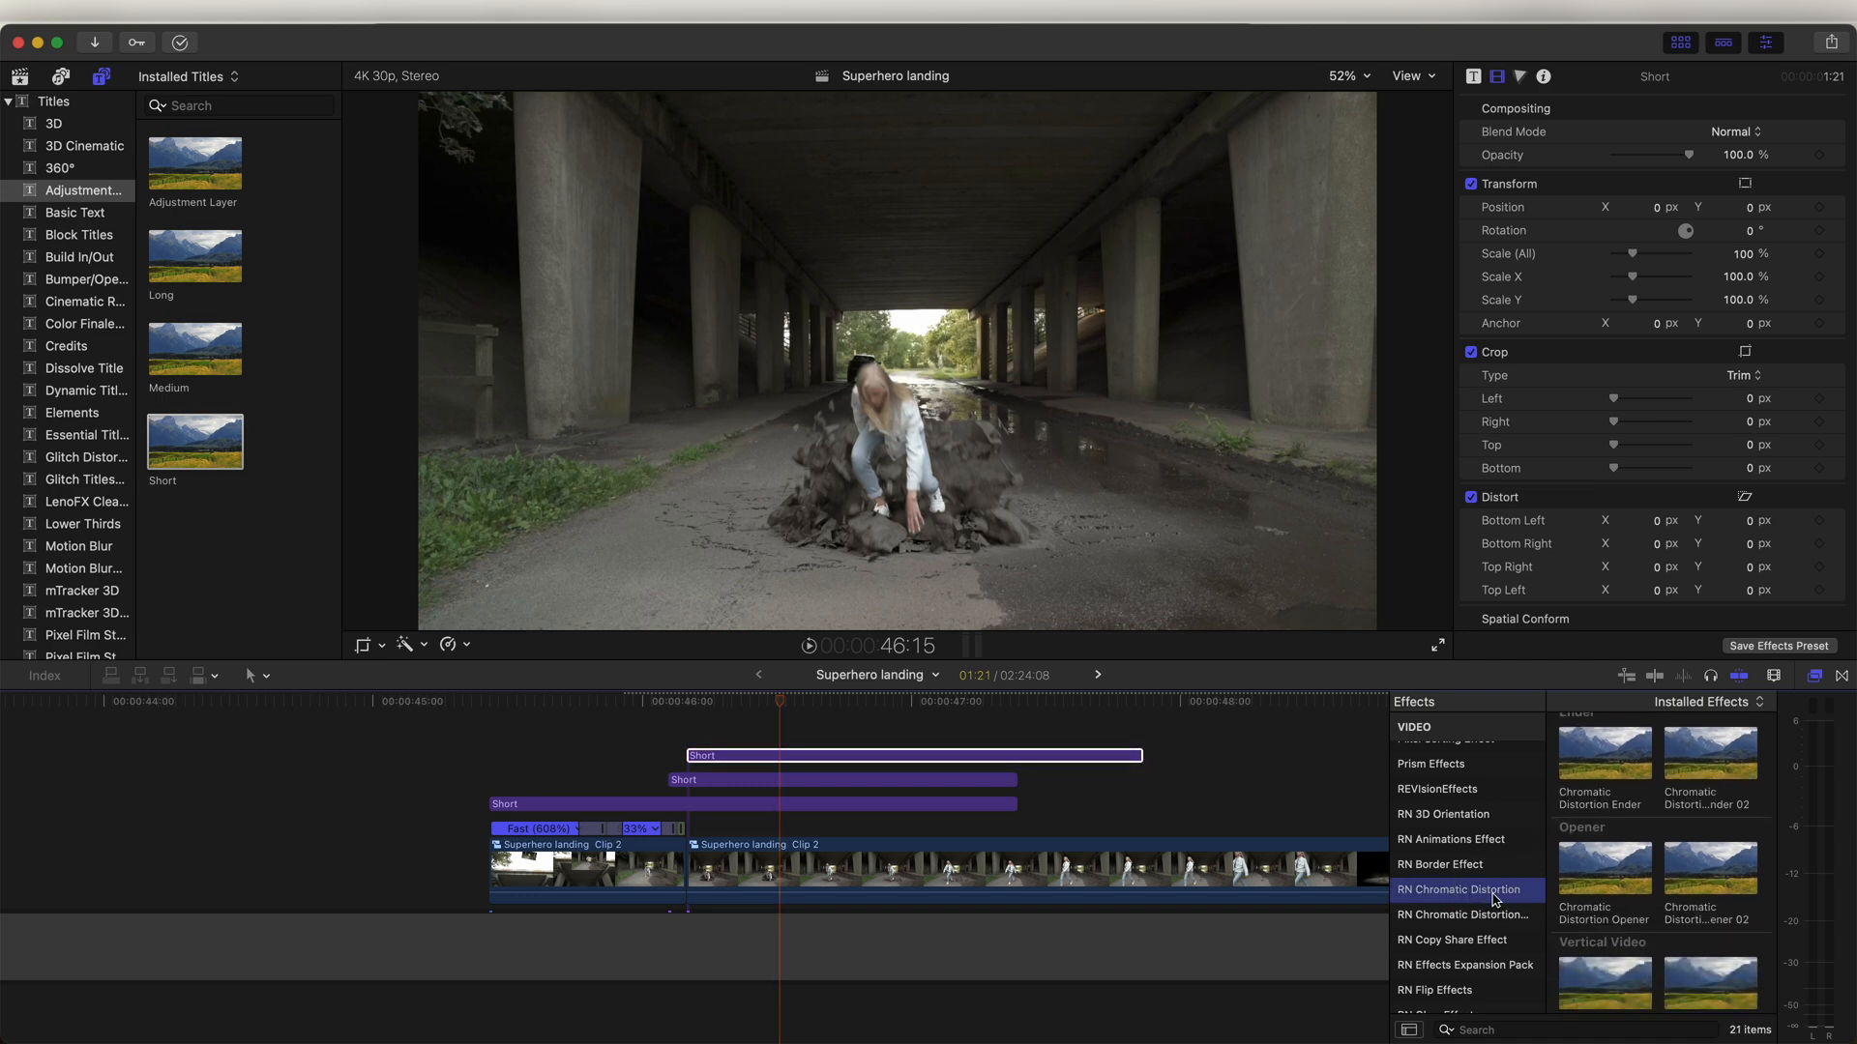
scroll(1663, 892, "up", 4)
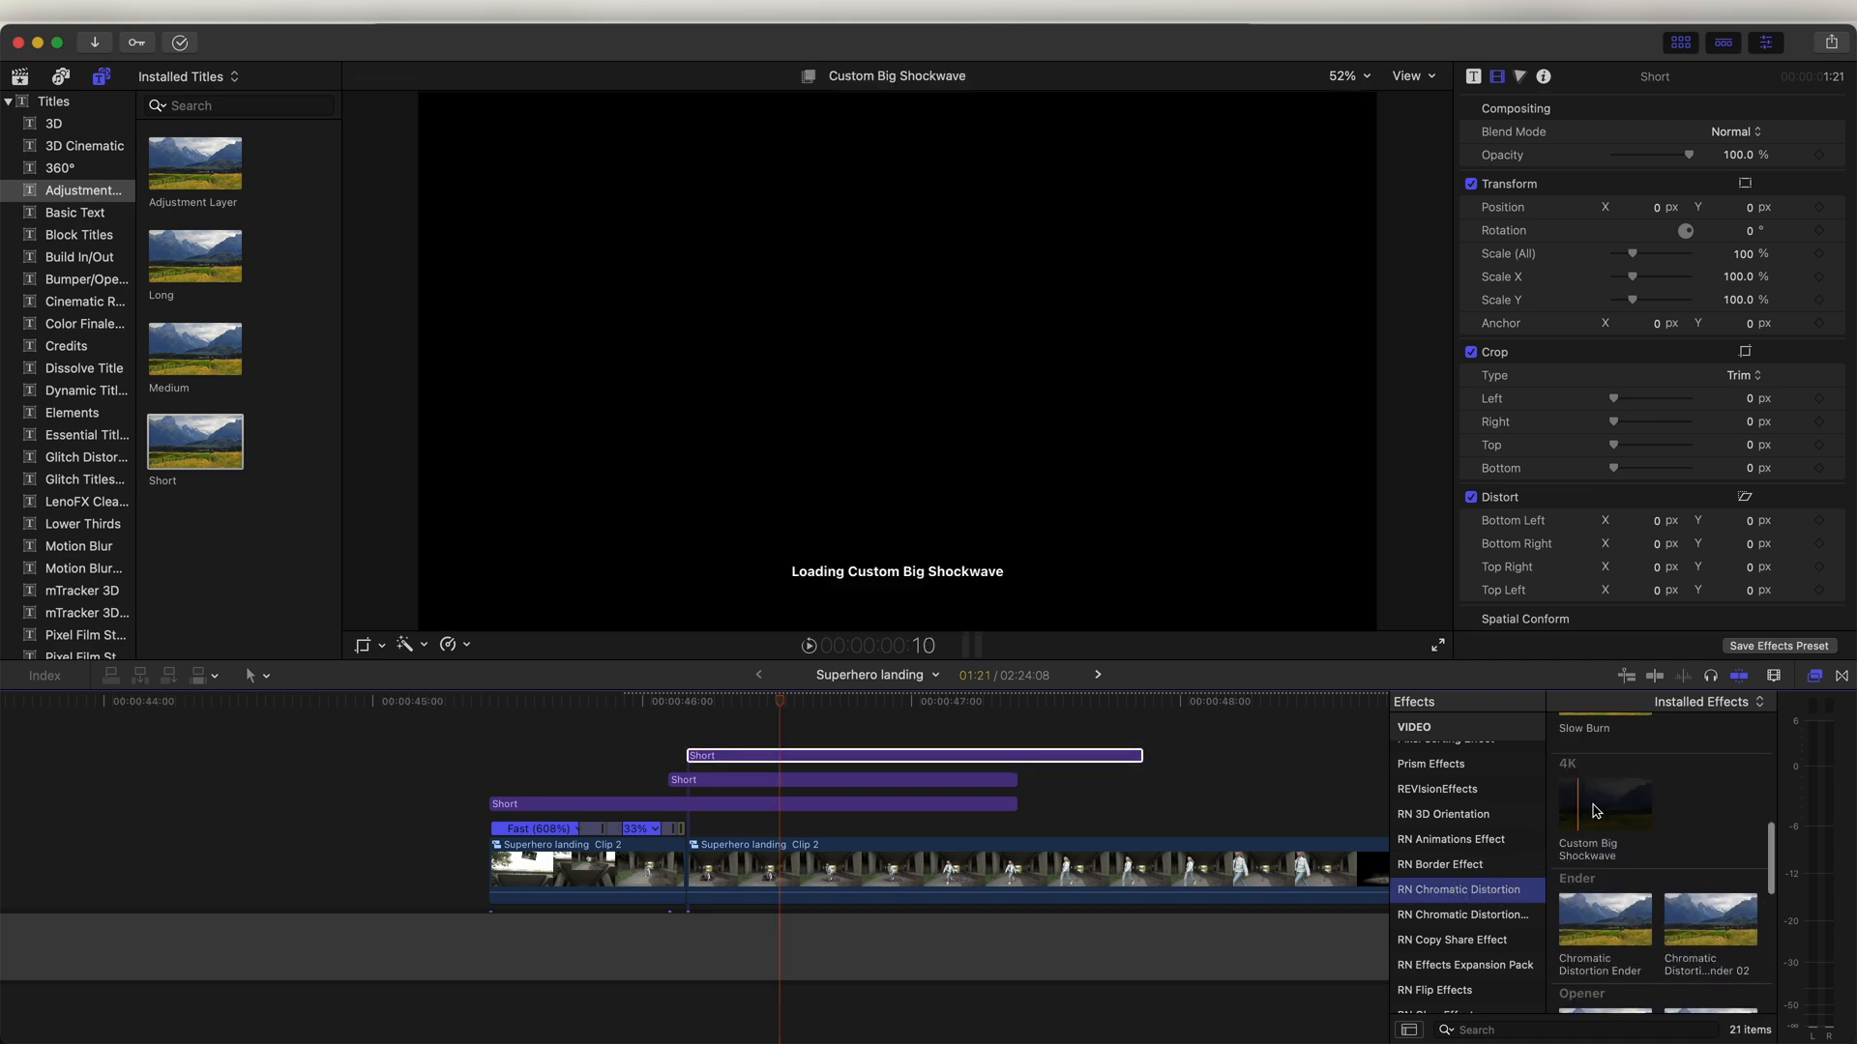
left_click_drag(1605, 803, 738, 703)
Step: Center the shockwave on the landing point, set Thickness to 1077.34 and Distortion Amount to -100, and play back the landing
left_click(727, 702)
left_click_drag(897, 361, 894, 474)
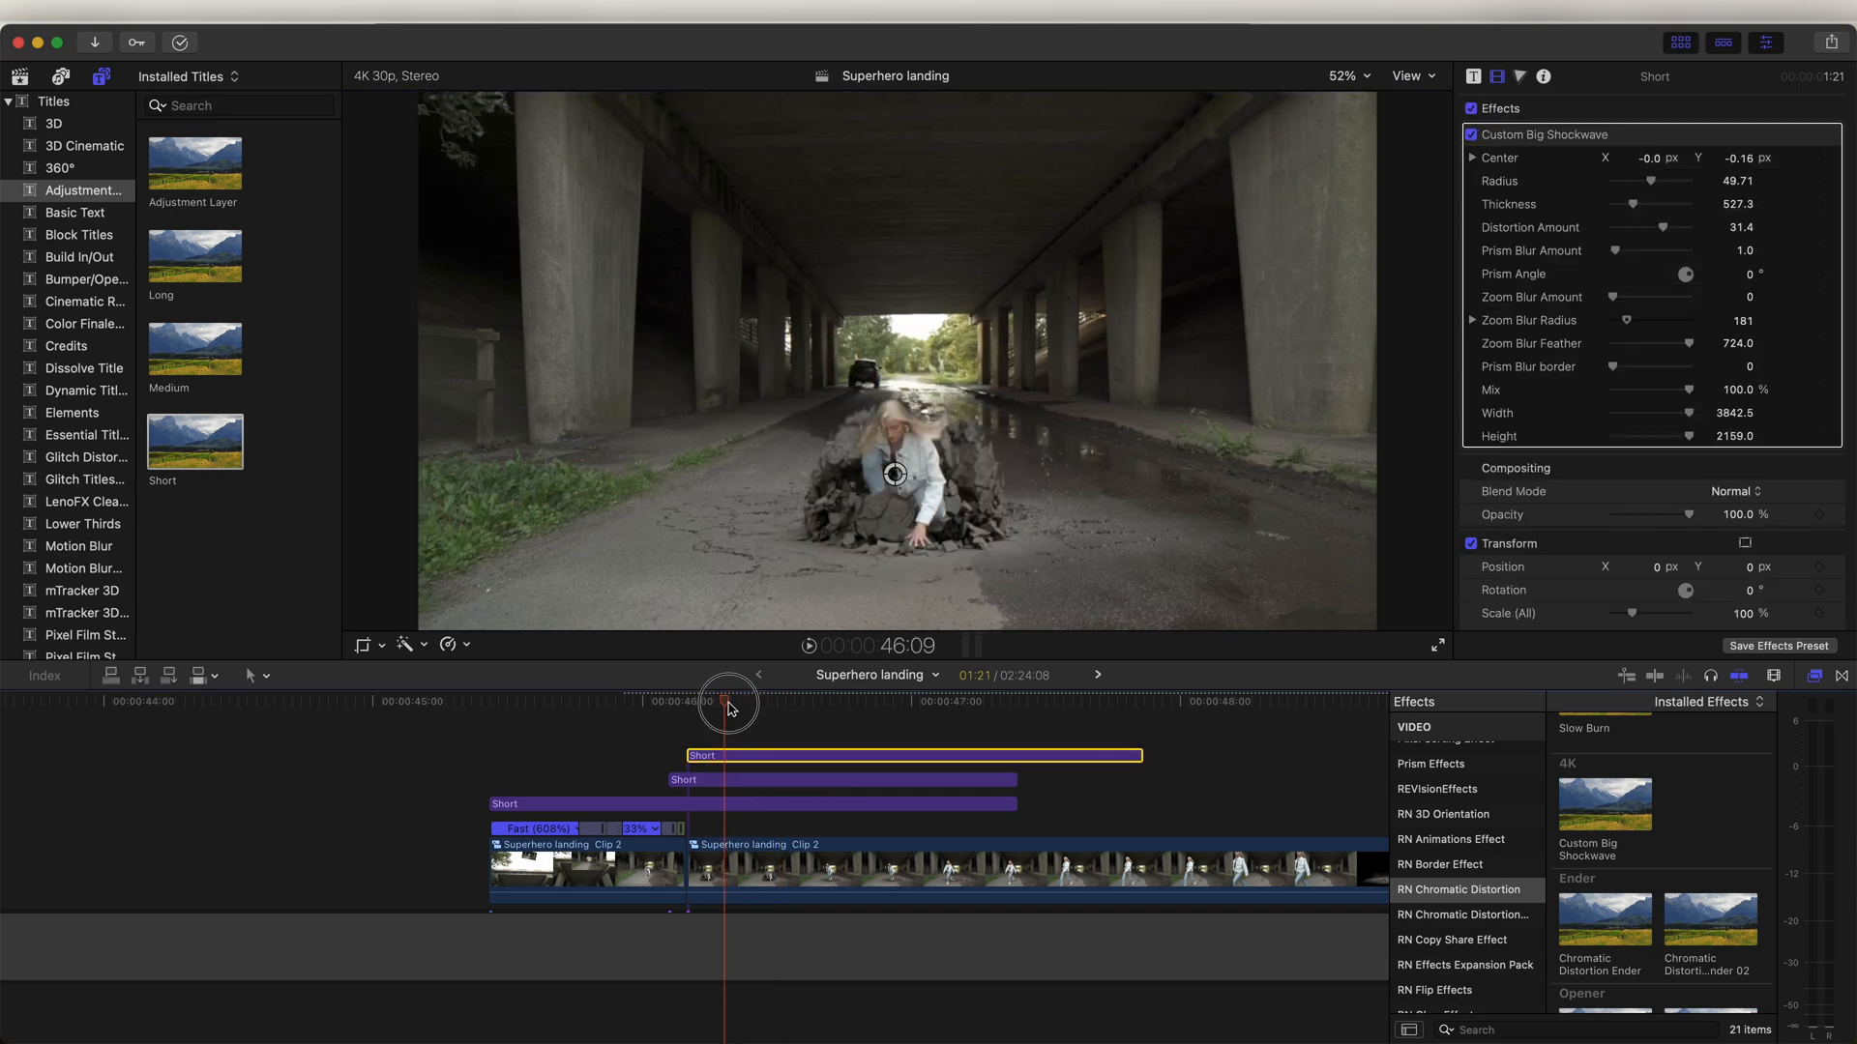
key("space")
left_click_drag(1650, 208, 1595, 232)
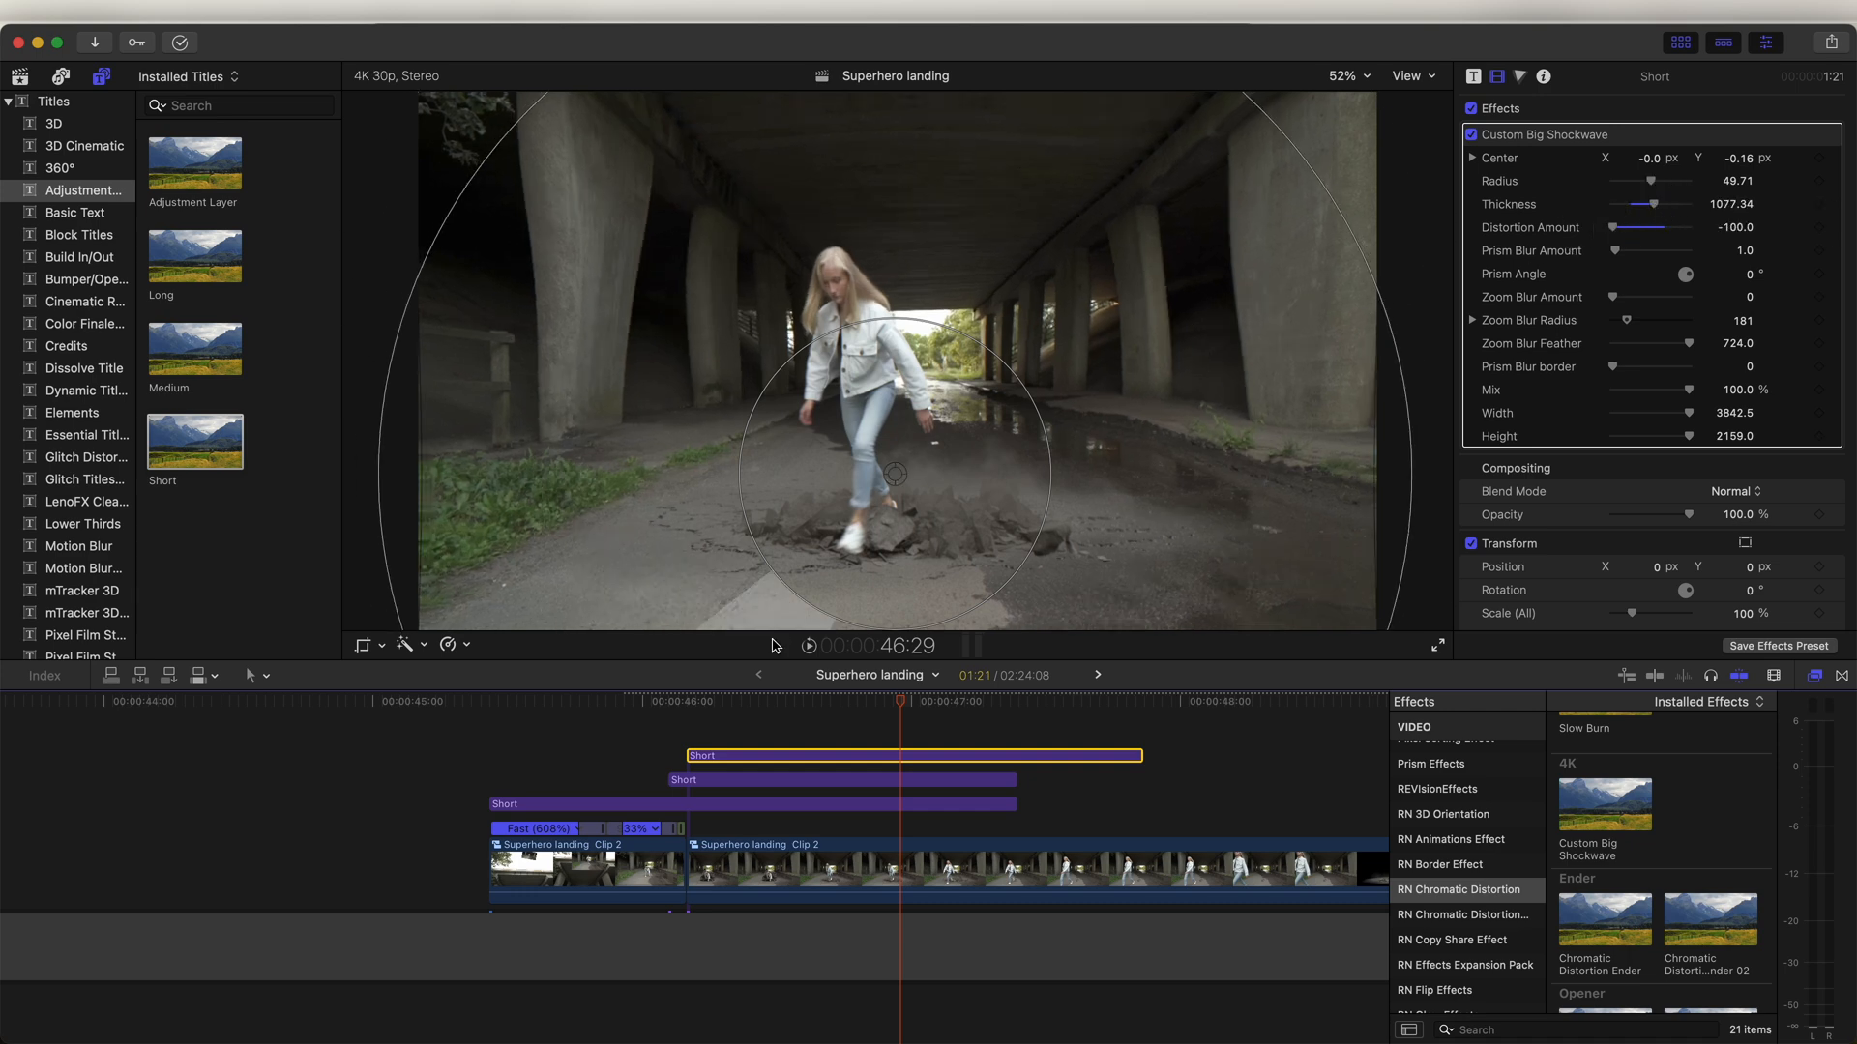
left_click(690, 705)
key("space")
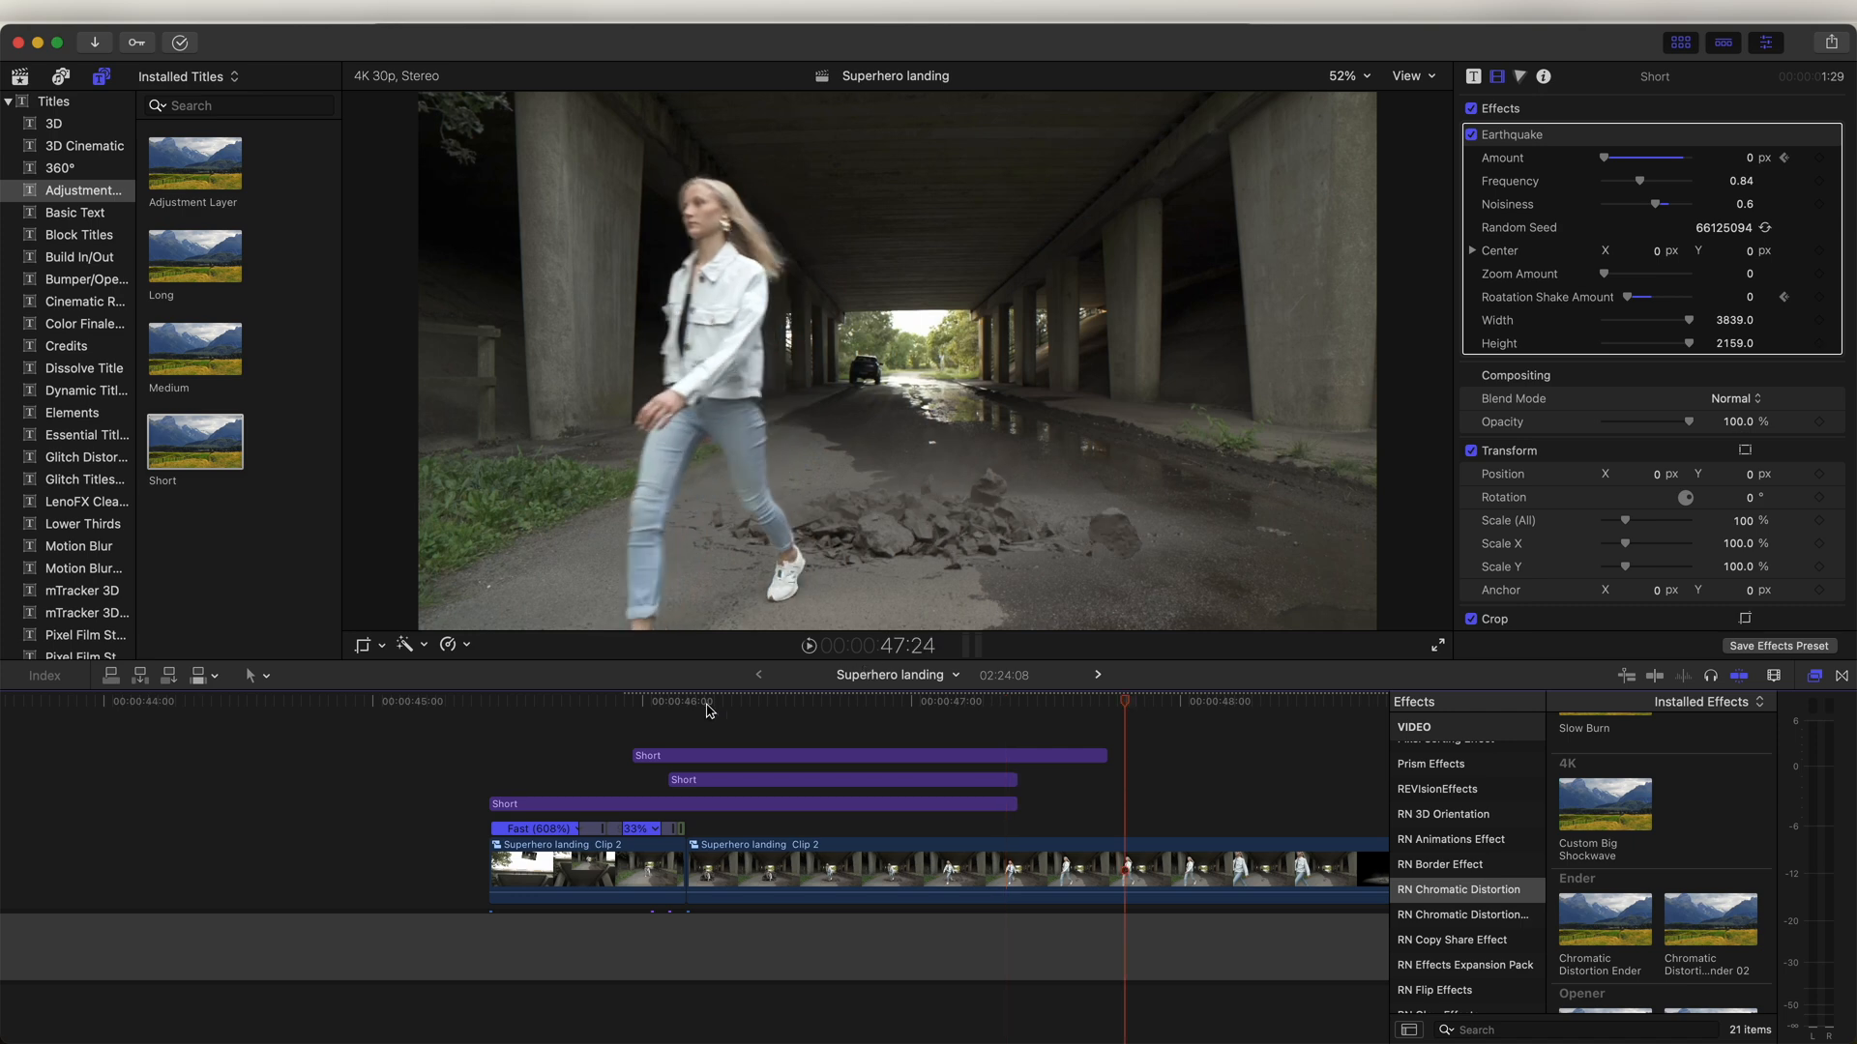
Step: Add an Adjustment Layer title above all layers from the compound clip's start, apply the RSMB motion blur effect and play it back
left_click(194, 162)
left_click_drag(194, 163, 503, 727)
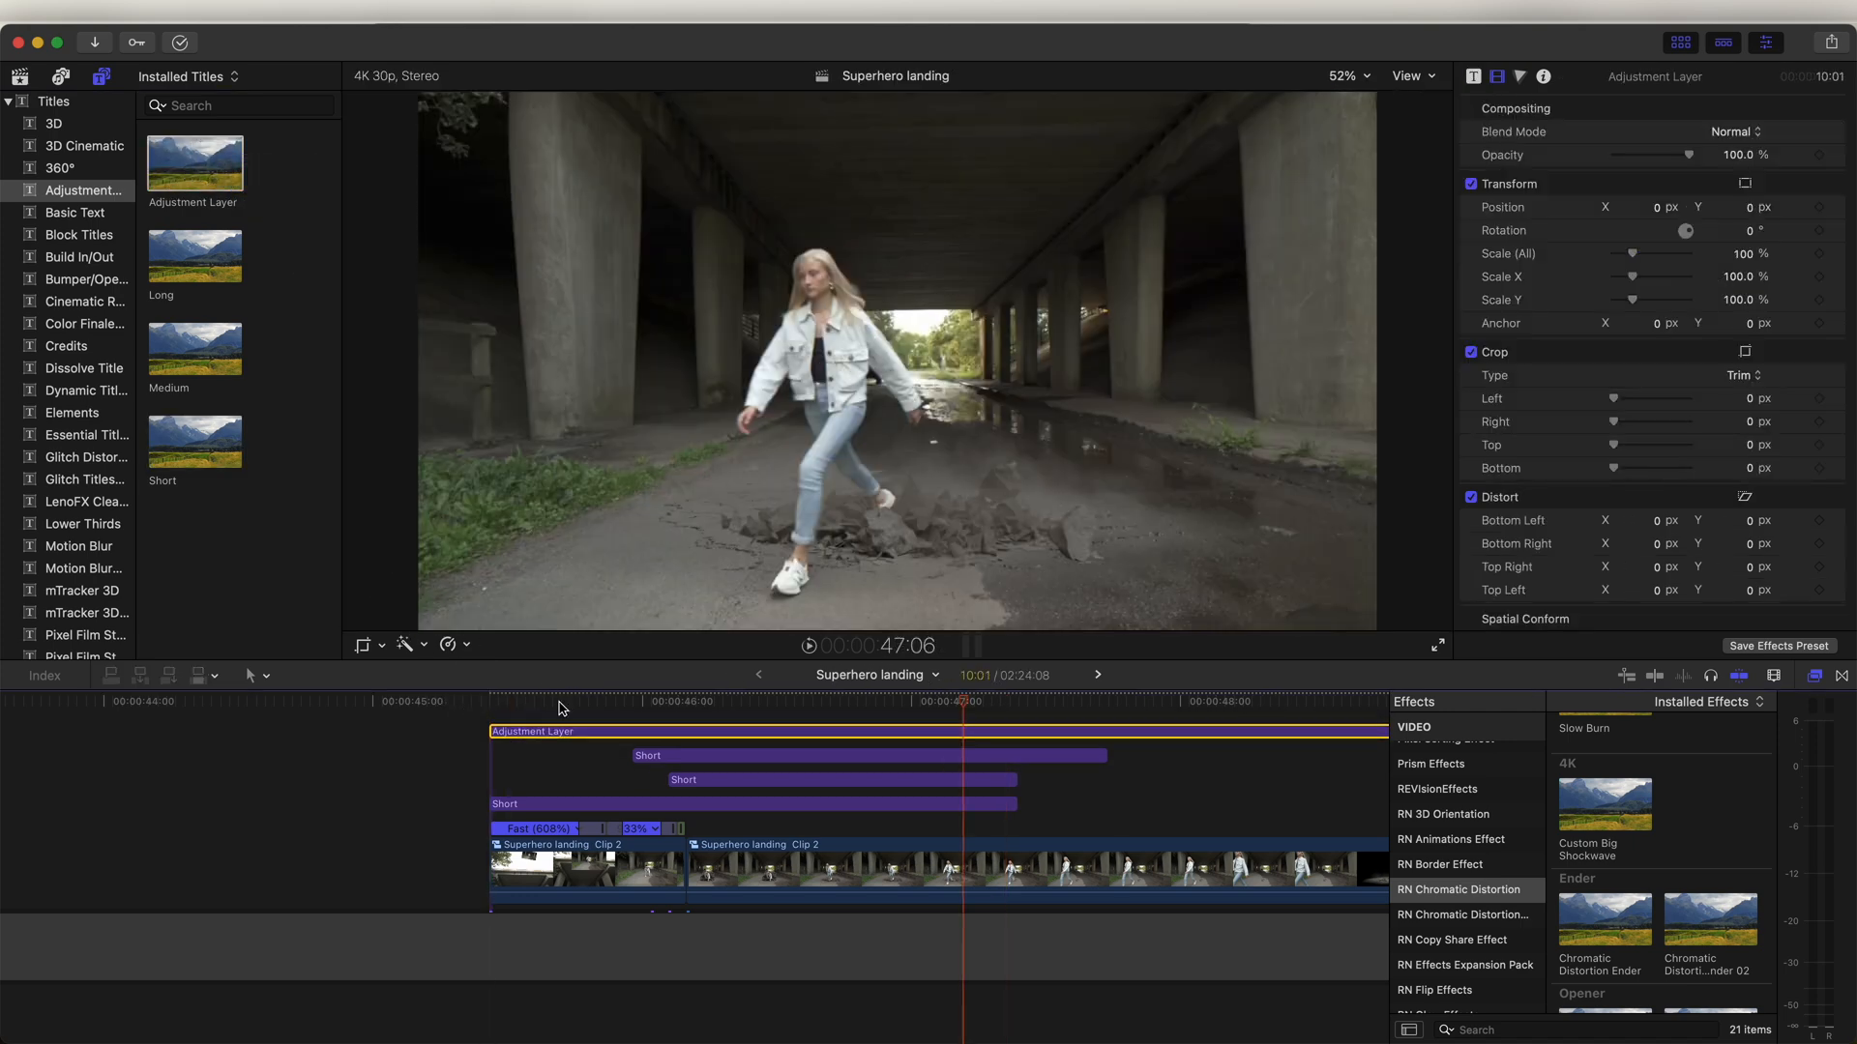
scroll(1418, 814, "up", 4)
left_click(1414, 799)
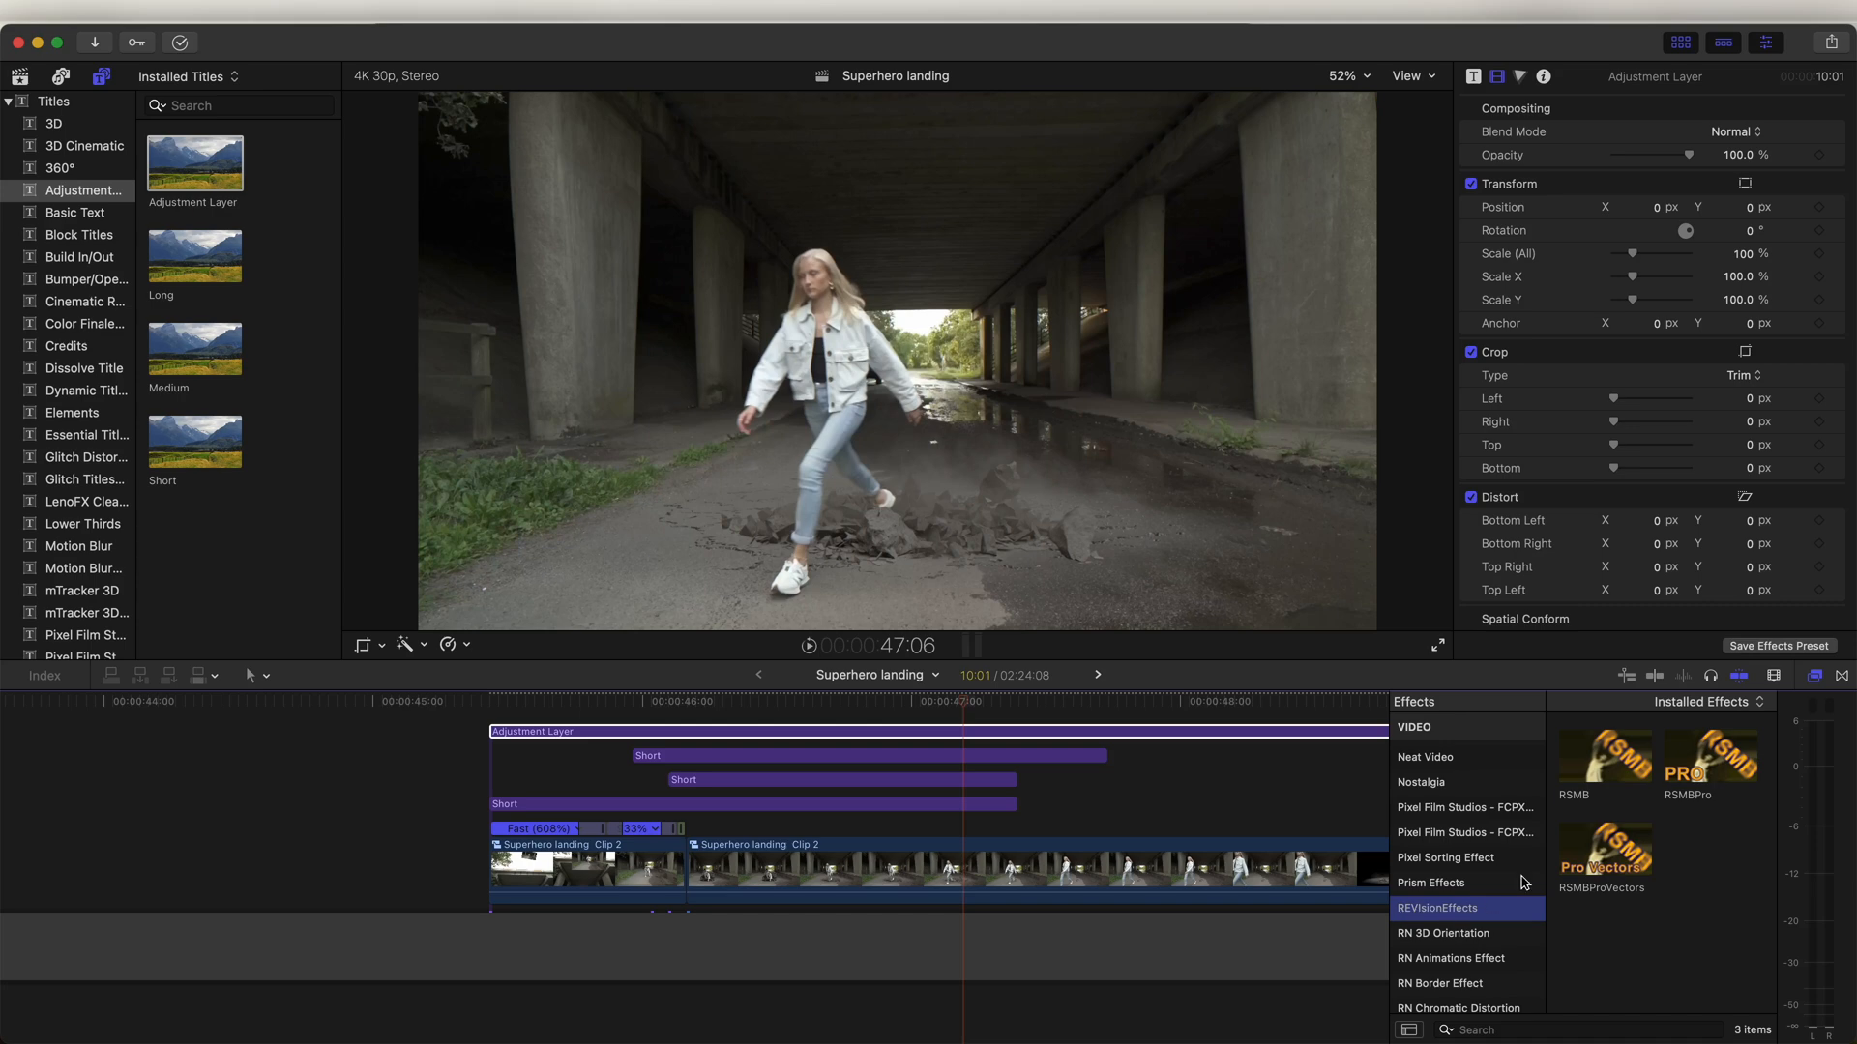
left_click_drag(1477, 735, 534, 700)
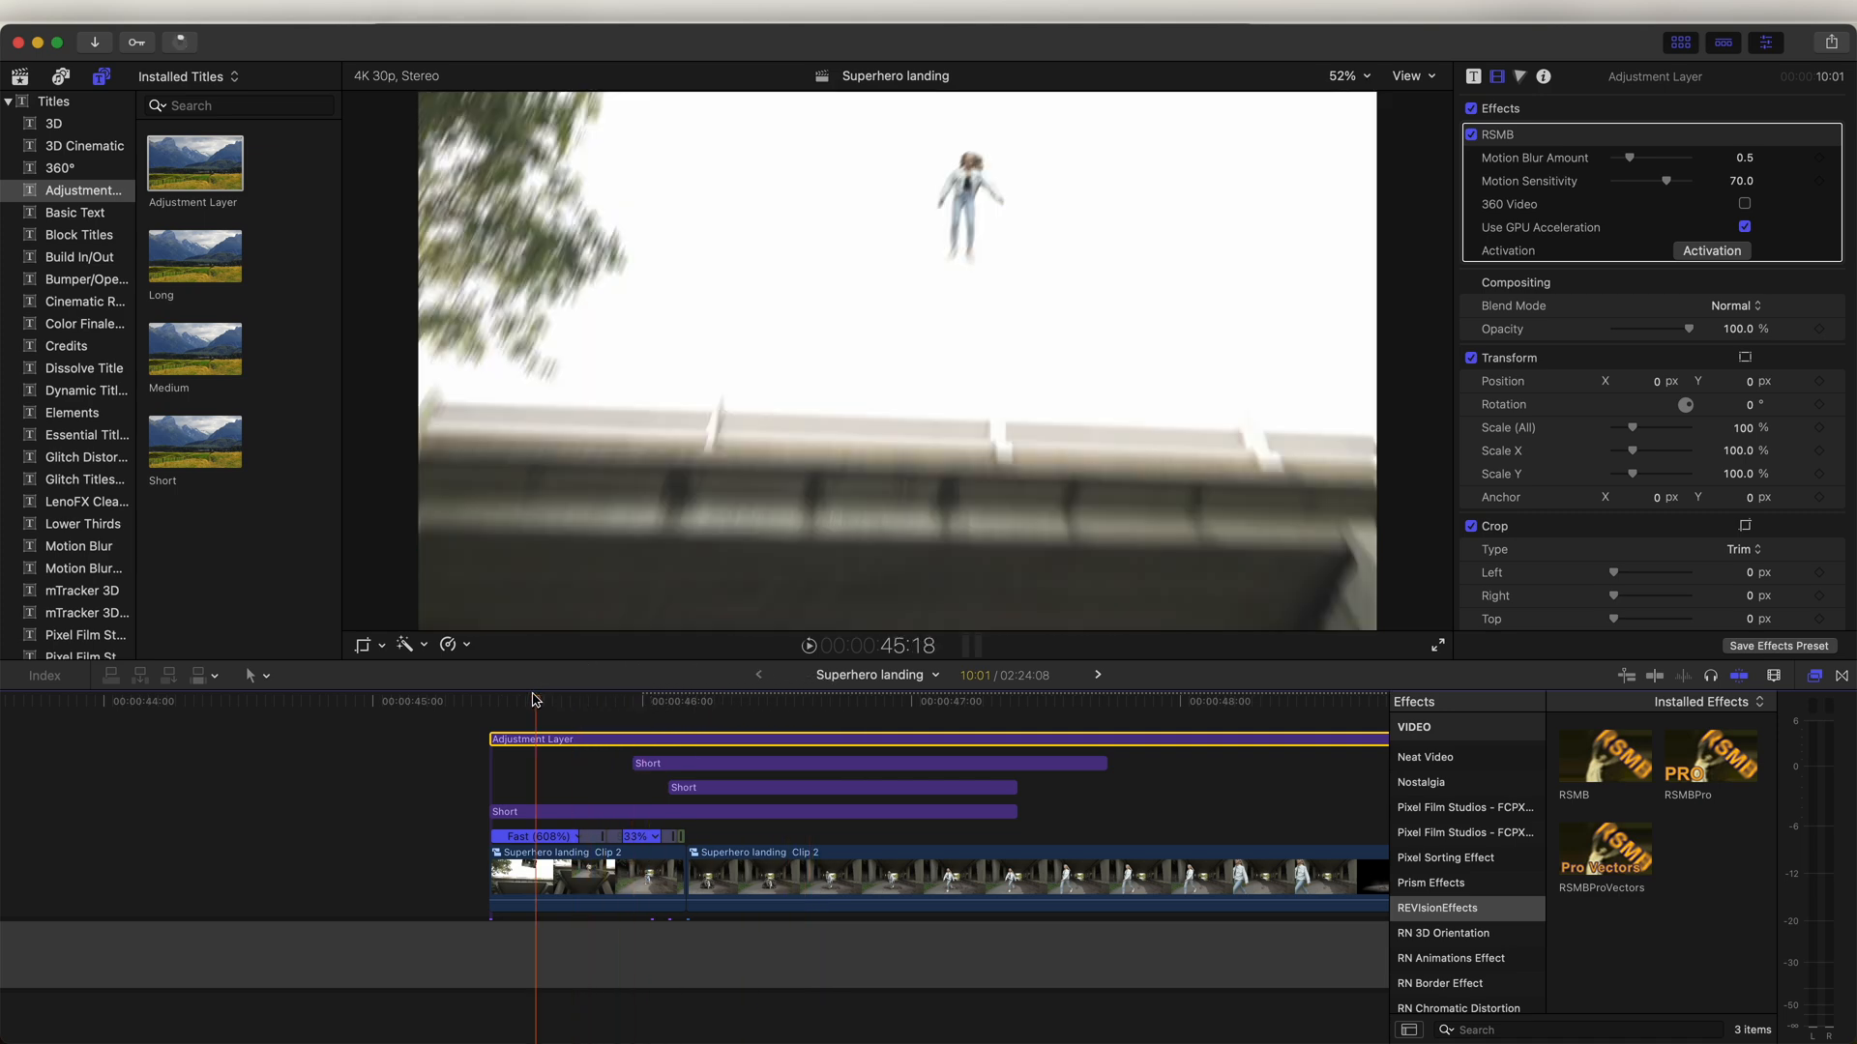
key("space")
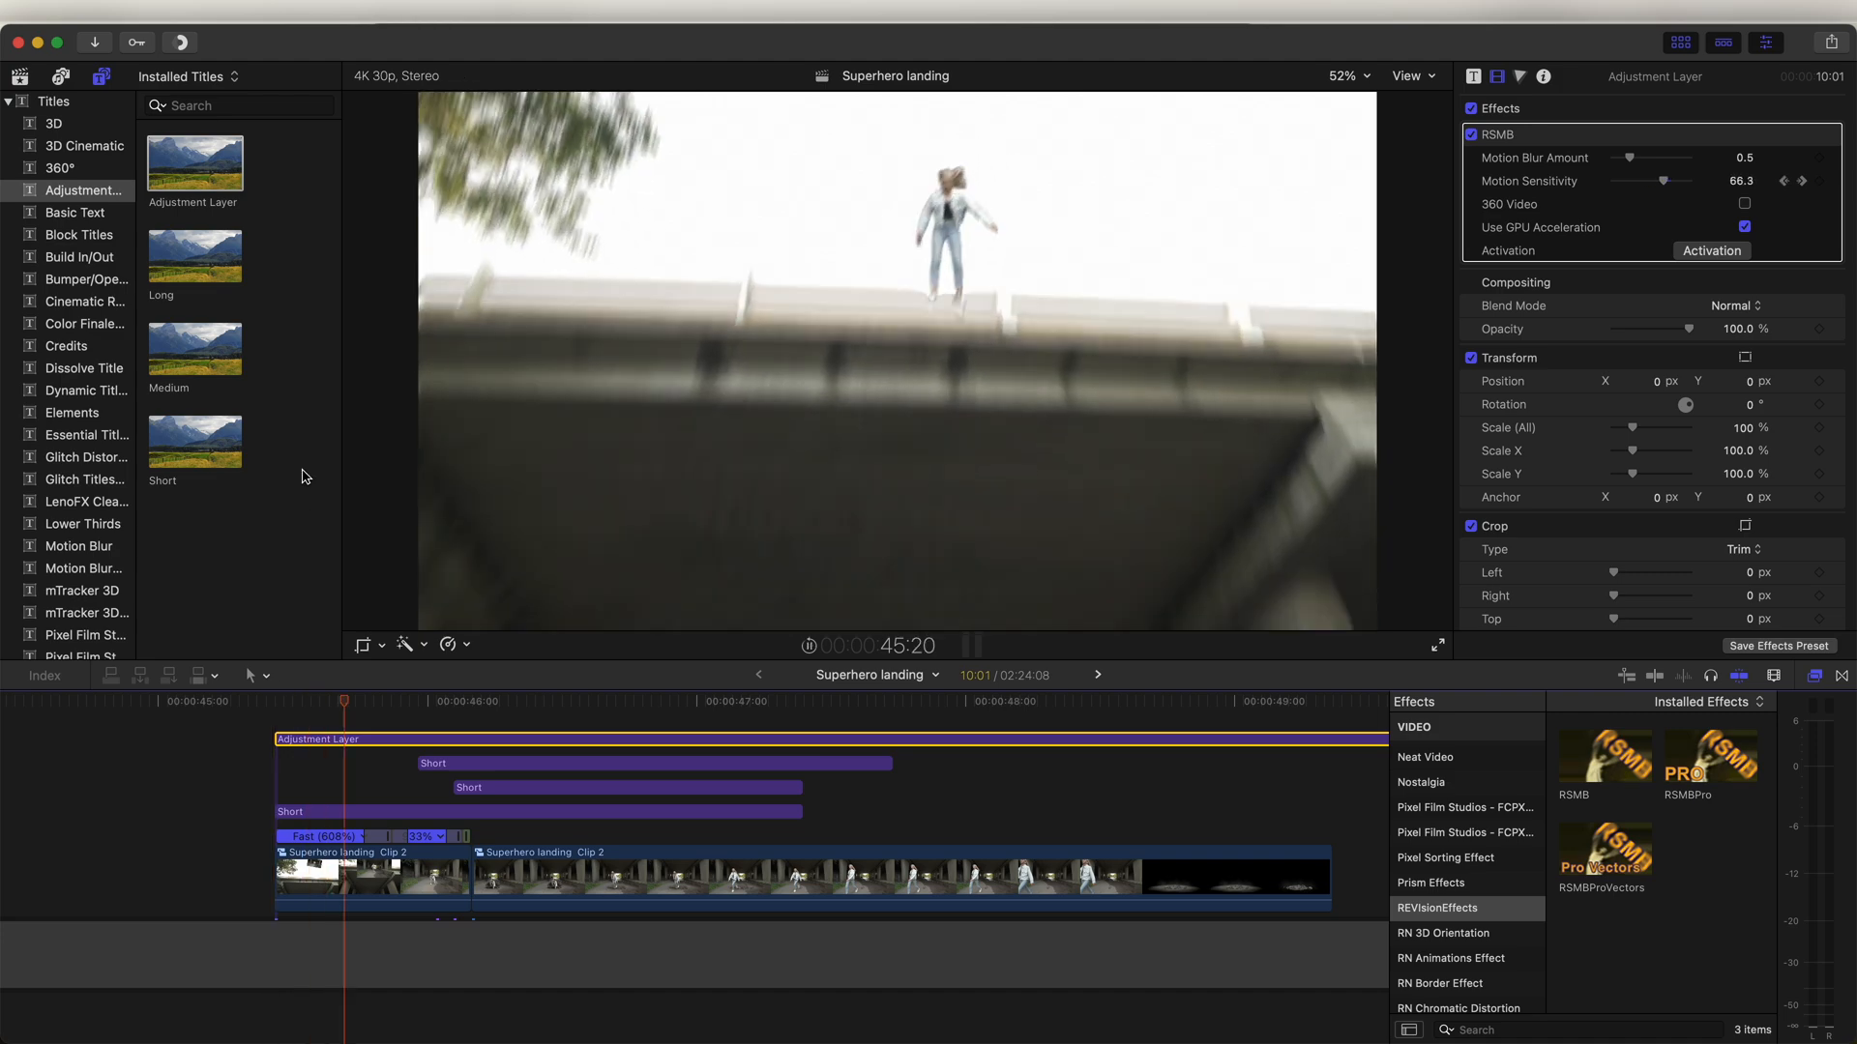